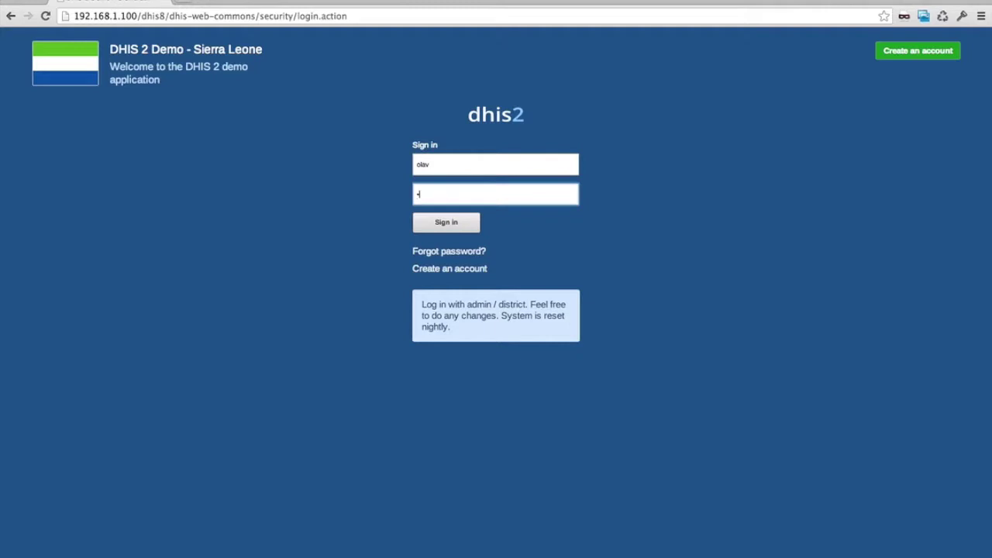
Step: Sign in, adjust the browser zoom, and open Single Event Without Registration for Ngelehun CHC
key("Return")
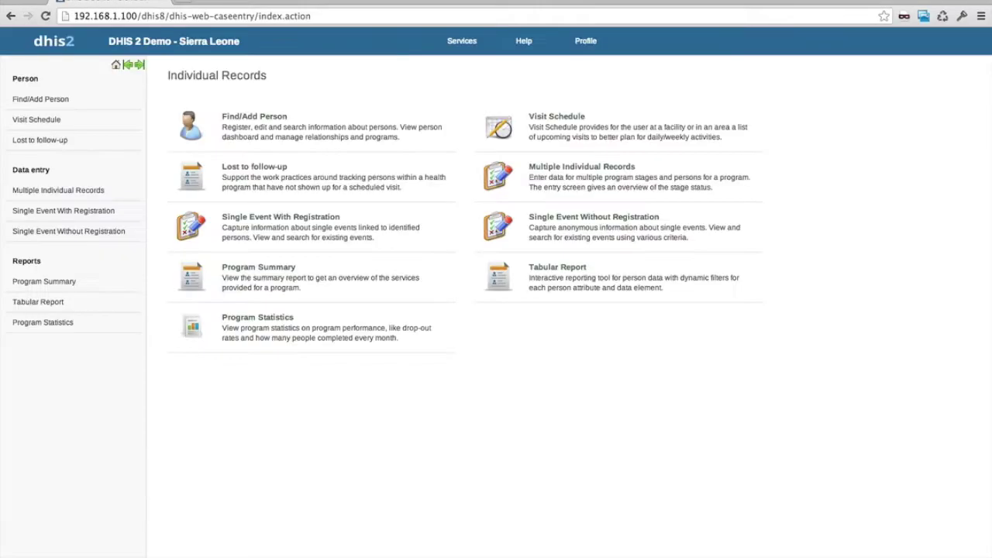
key("super+plus")
key("super+plus")
key("super+plus")
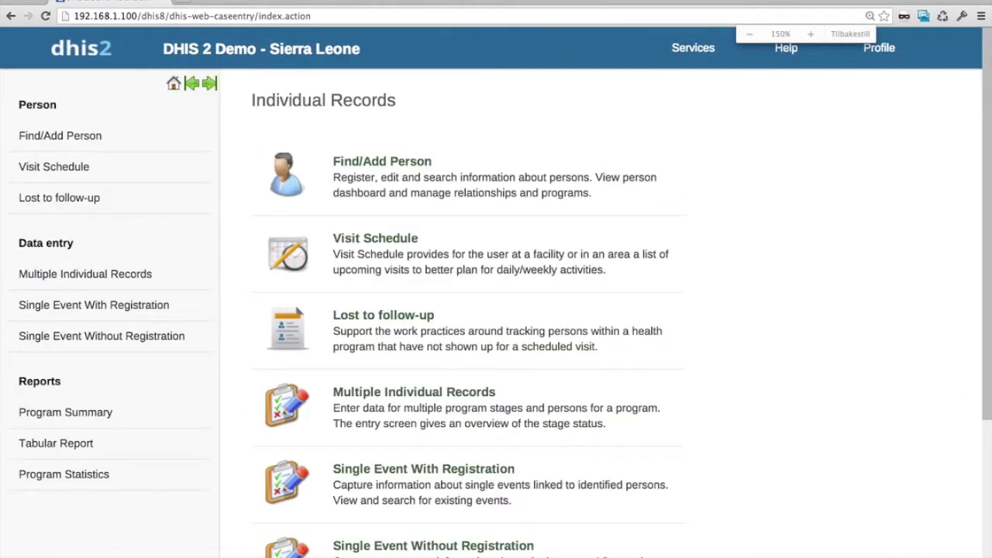
key("super+minus")
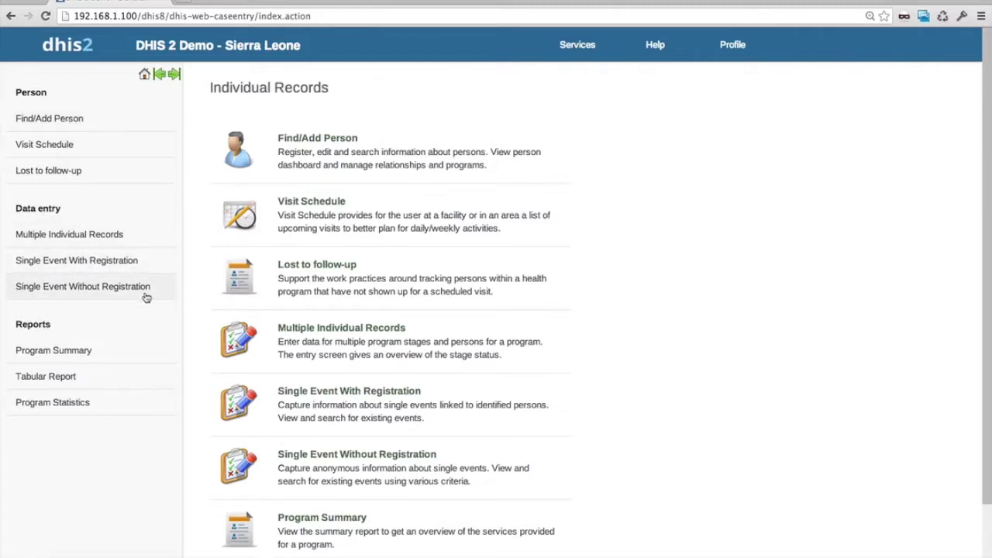
left_click(98, 297)
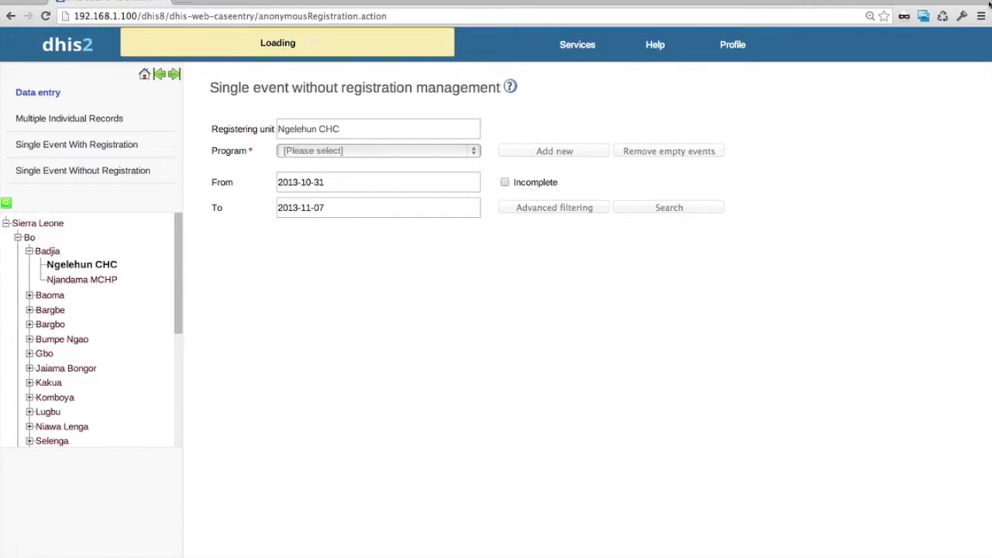
Step: Reload the page without cached data, then sign back in with the username and password
left_click(943, 19)
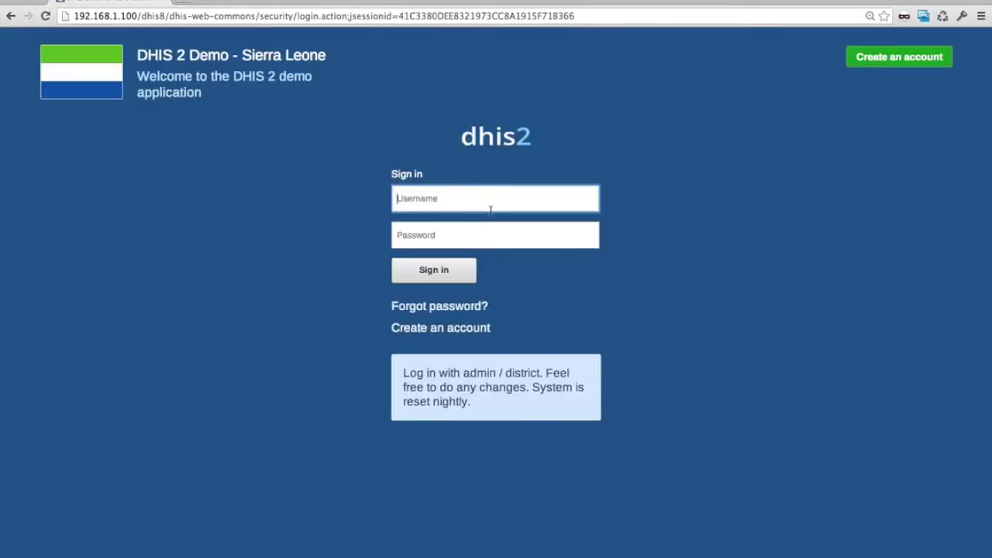
key("Tab")
key("Return")
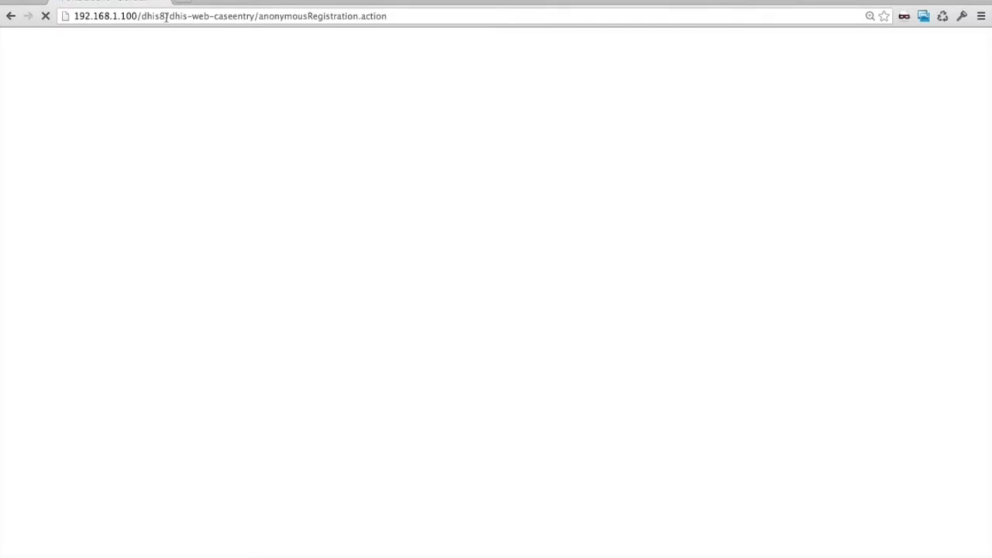
Step: Trim the address back to /dhis8 and reopen Single Event Without Registration entry
left_click_drag(165, 17, 448, 55)
key("BackSpace")
key("Return")
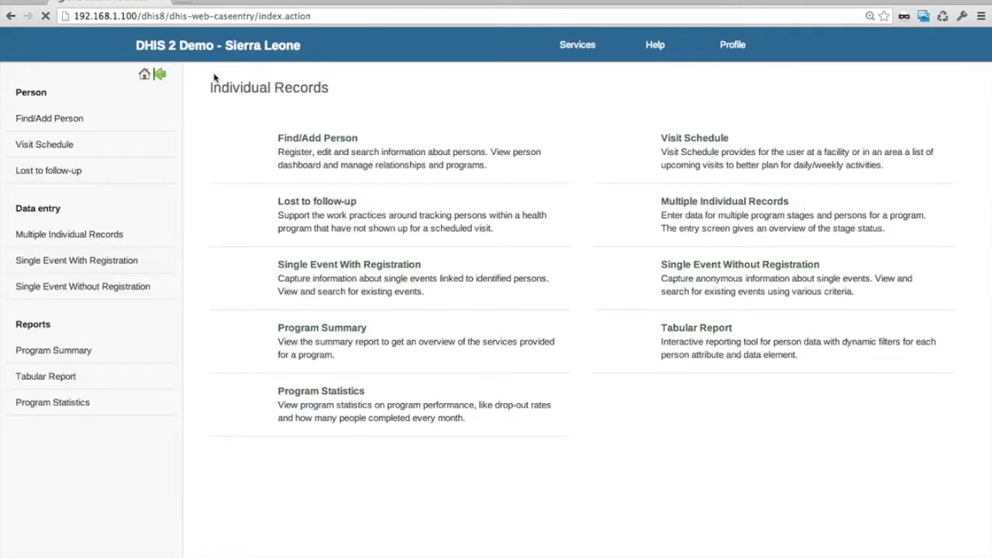
left_click(107, 287)
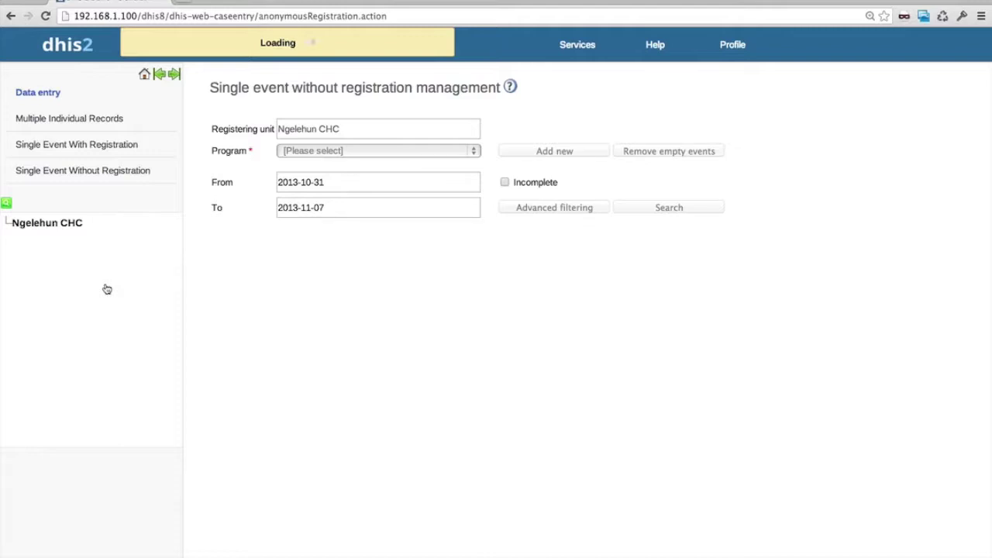
left_click(186, 3)
Step: Load the Tomato router admin at 192.168.1.1 and open its Real-Time bandwidth view
type("192")
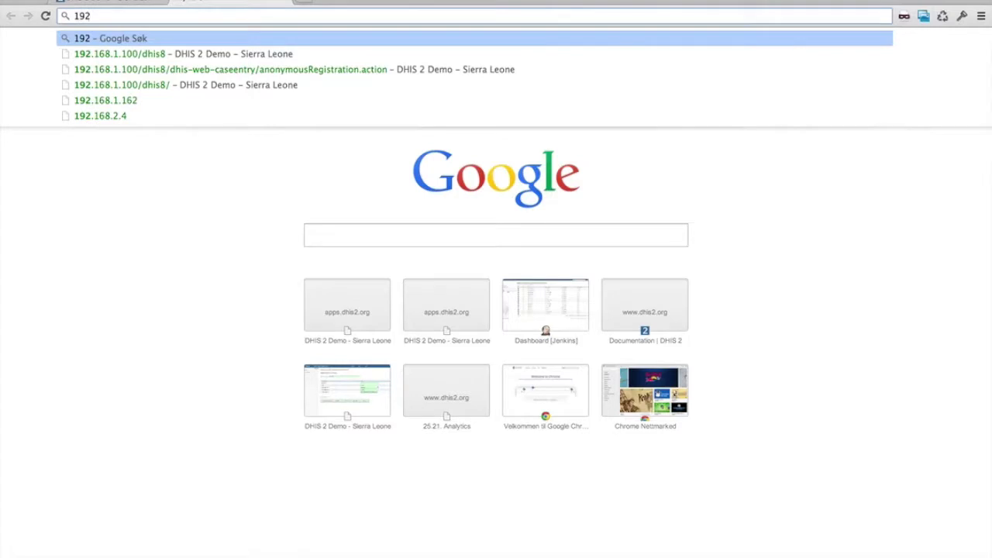
type(".168")
type(".1.2")
key("BackSpace")
key("BackSpace")
key("BackSpace")
key("BackSpace")
type(".1.1")
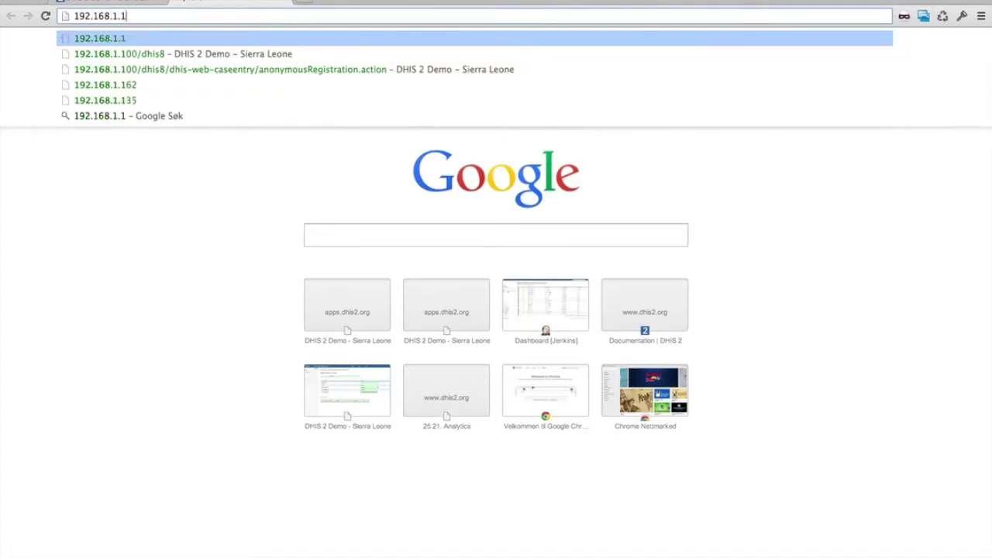
key("Return")
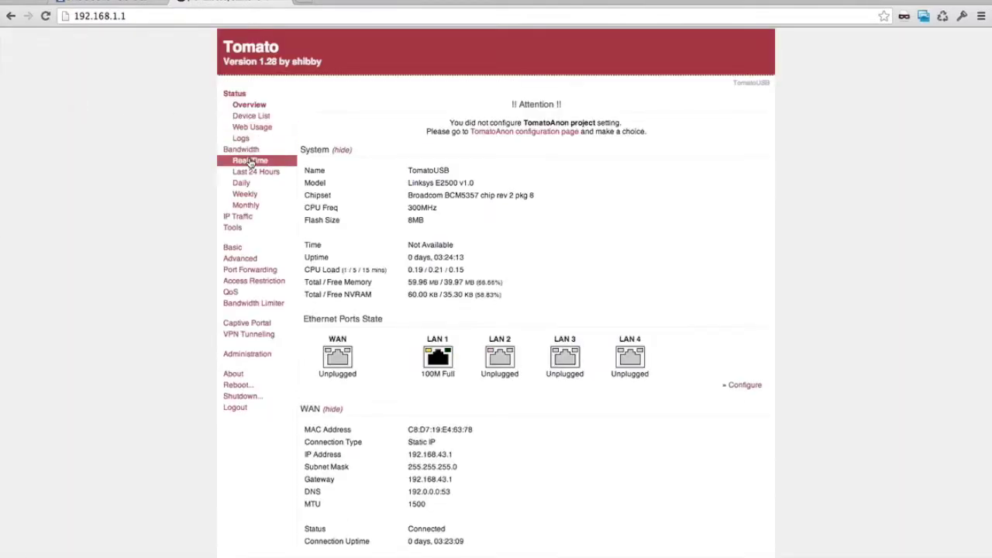
left_click(249, 160)
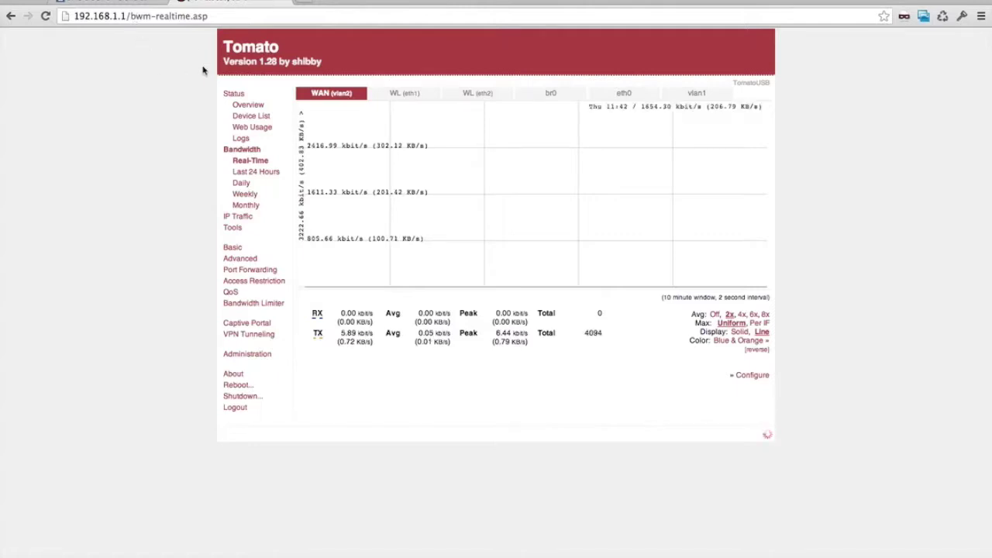
Step: Back in the DHIS 2 tab, select the Inpatient morbidity and mortality program
left_click(116, 5)
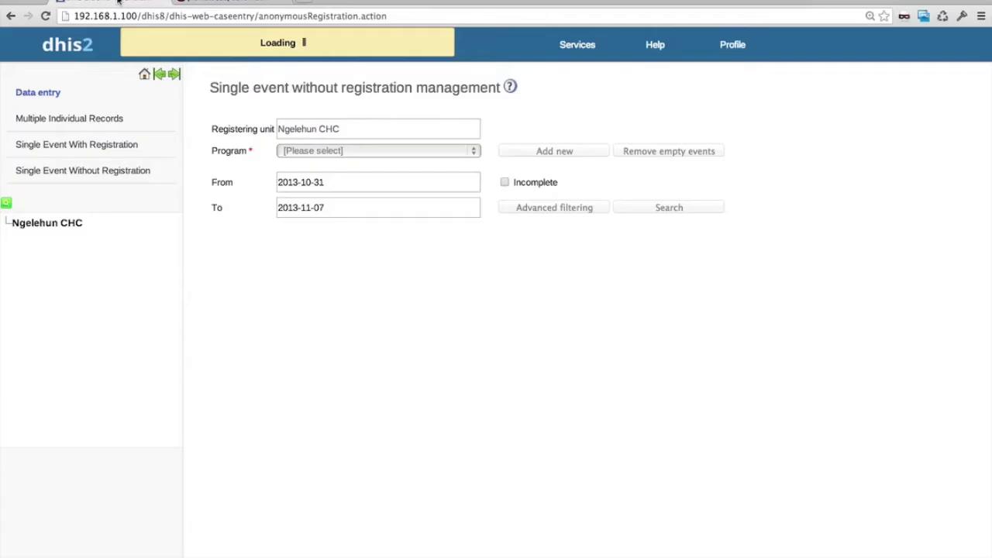
left_click(324, 153)
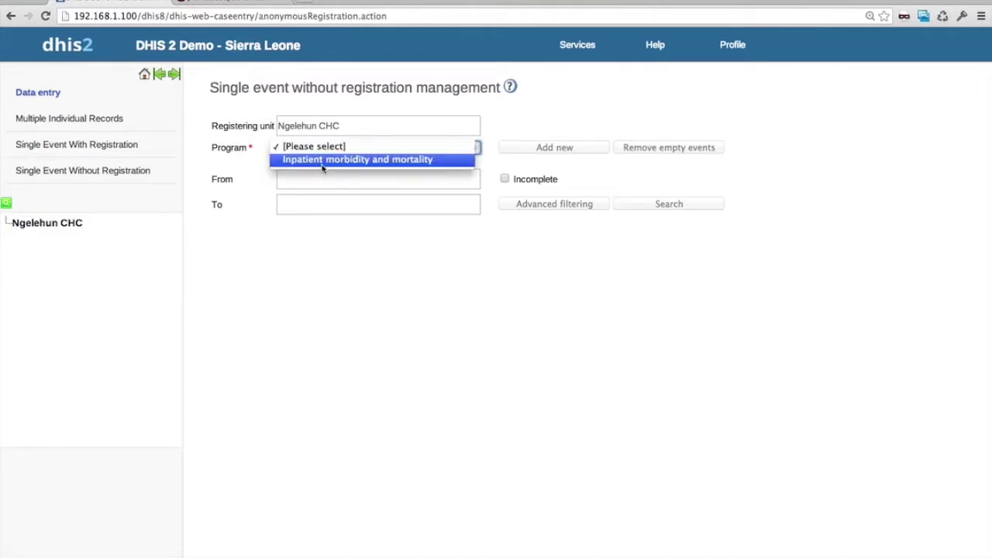
left_click(324, 159)
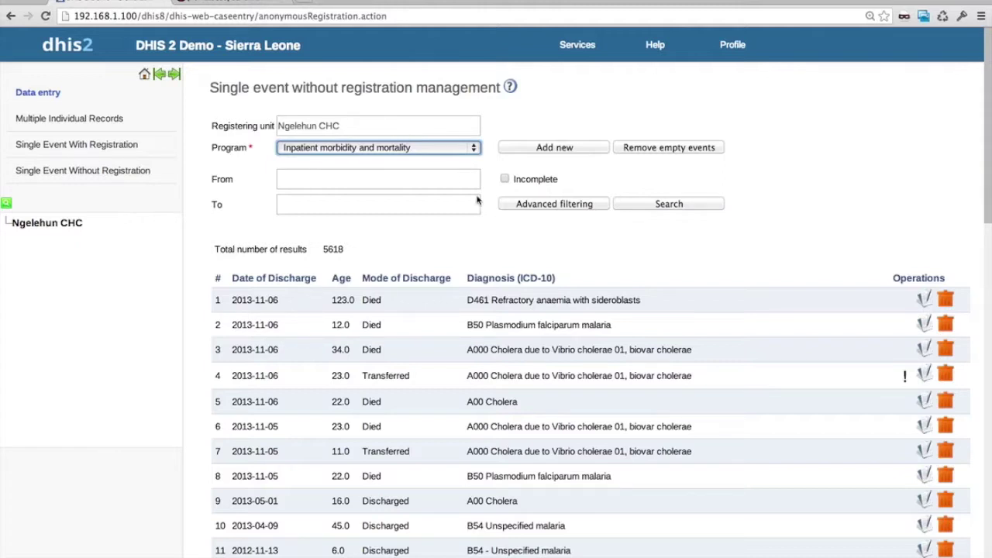
Step: Add a new Inpatient morbidity and mortality event with the Add new button
left_click(519, 149)
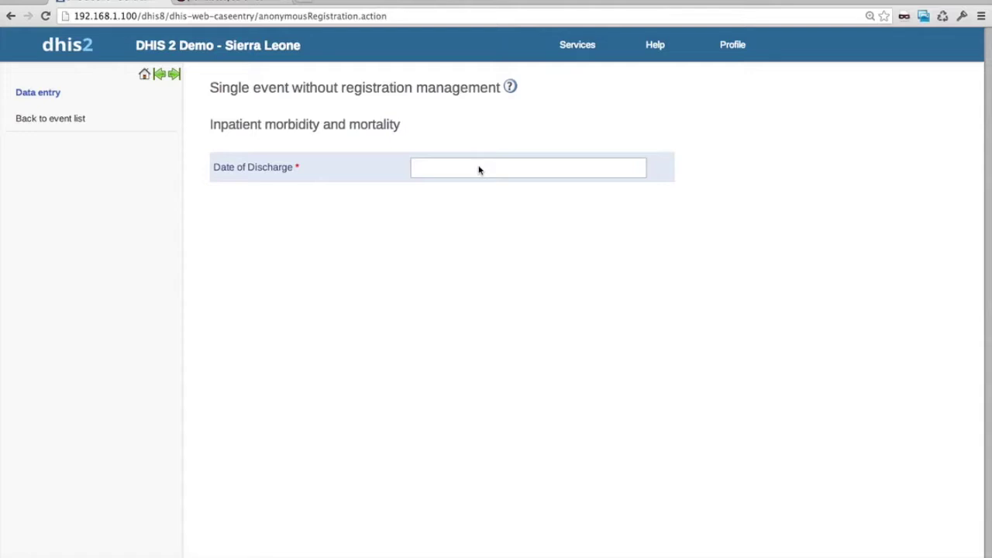
Step: Set discharge date 2013-11-06, age 20 and gender Male
left_click(479, 169)
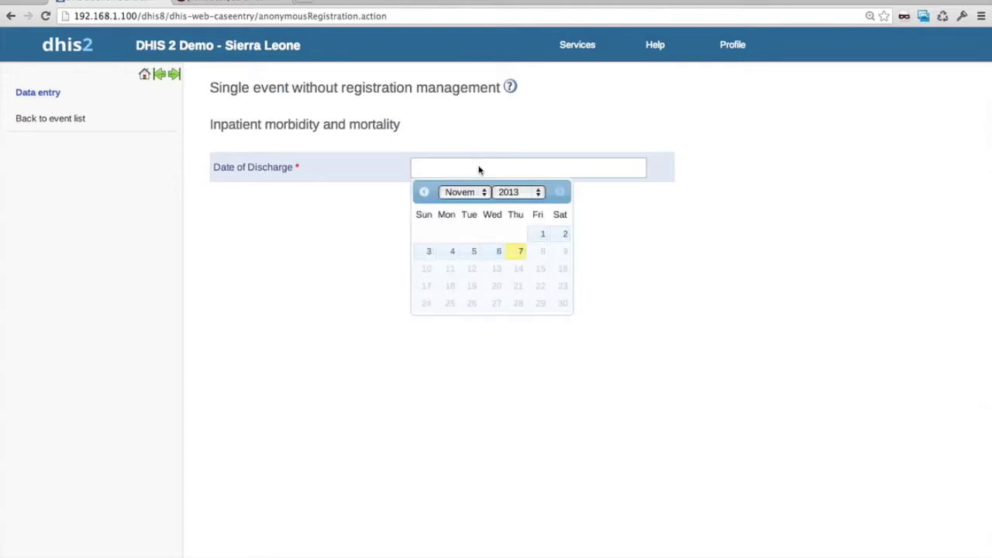
left_click(494, 251)
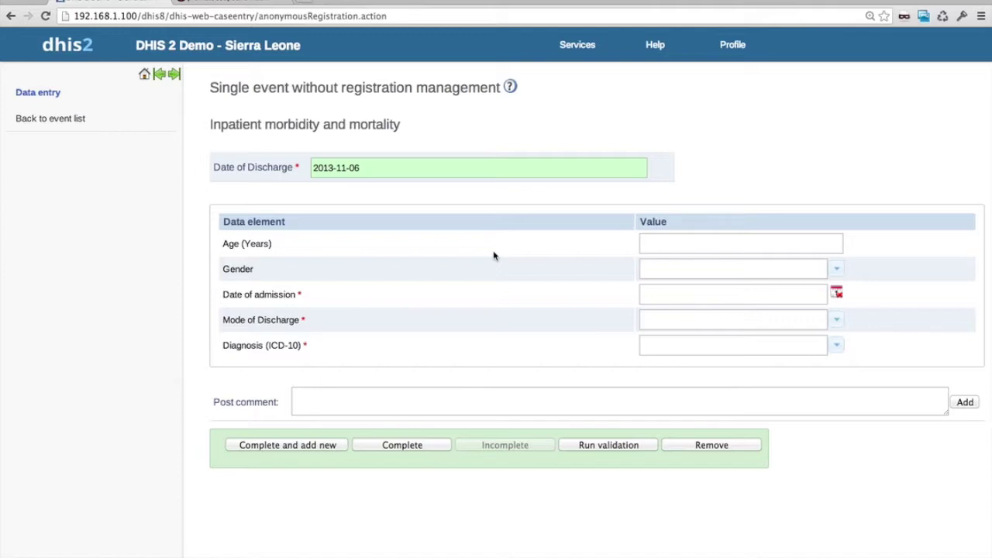
left_click(672, 237)
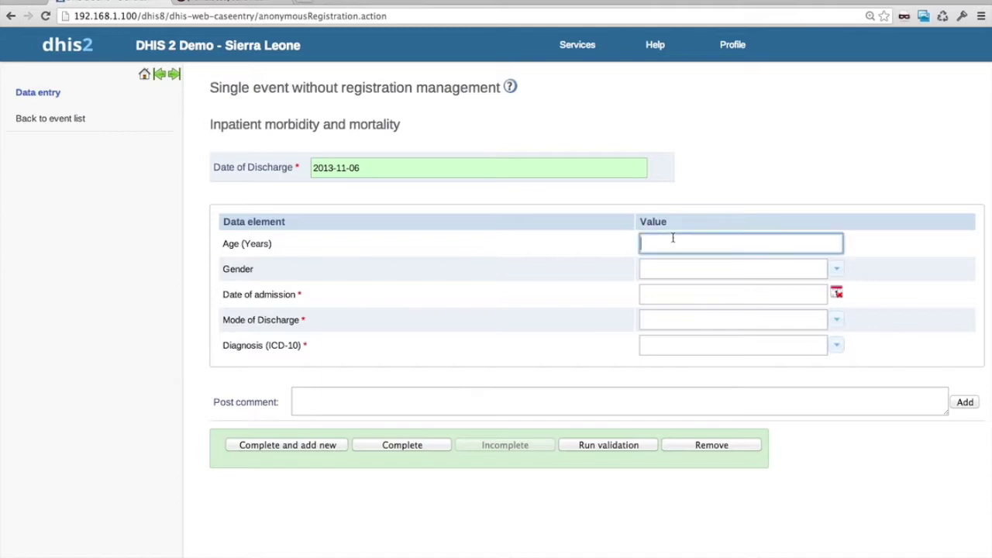
type("20")
key("Tab")
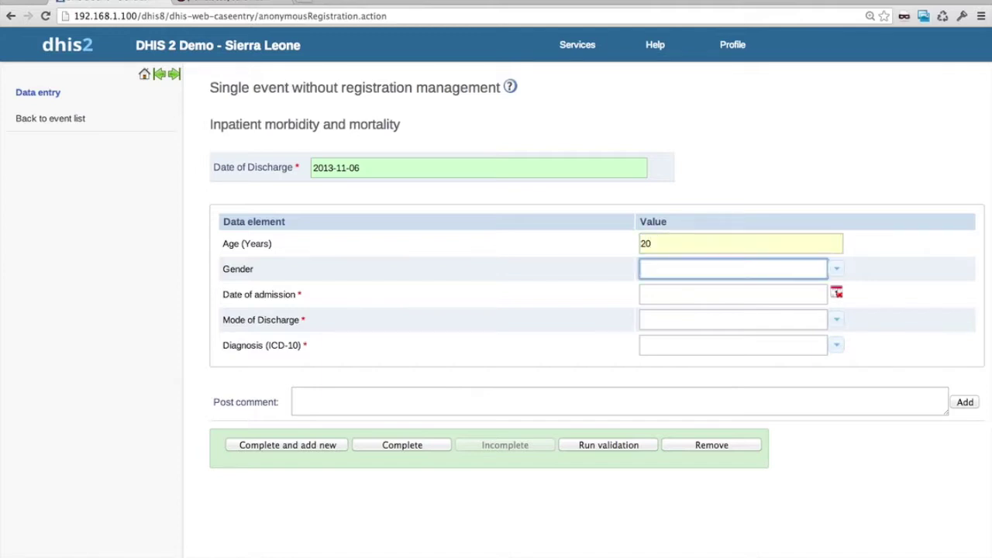
left_click(836, 269)
left_click(694, 290)
Step: Set admission date 2013-11-05 and mode of discharge Died
left_click(698, 296)
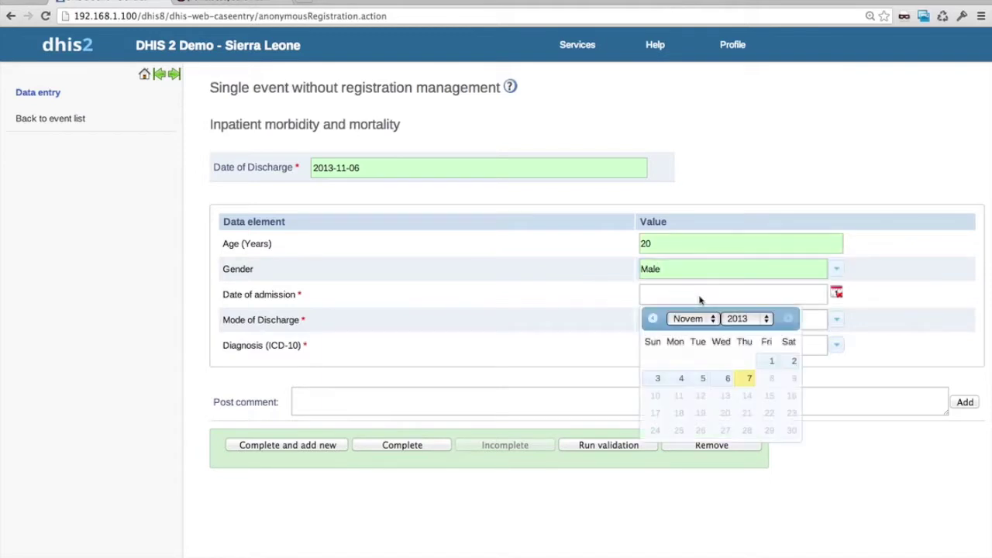
left_click(694, 380)
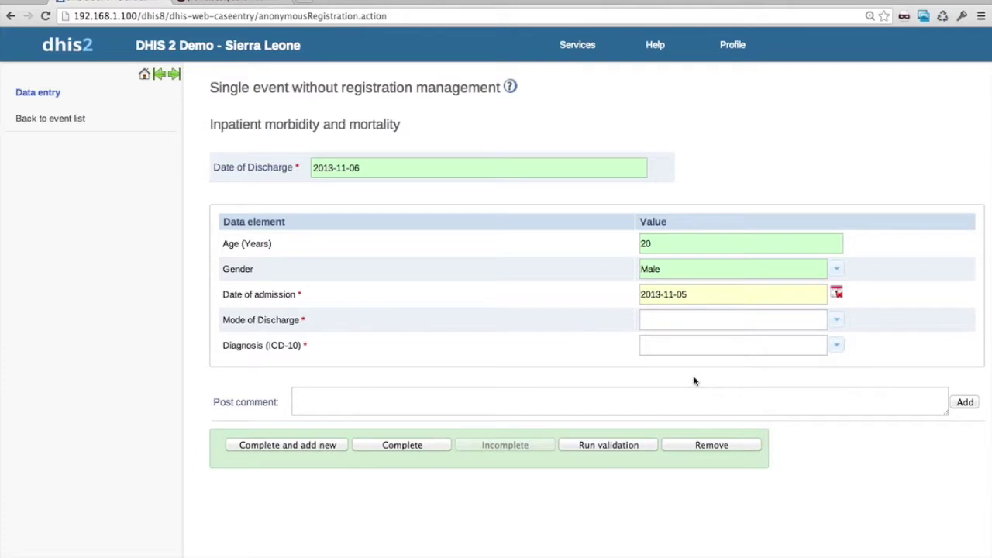
left_click(721, 321)
left_click(833, 318)
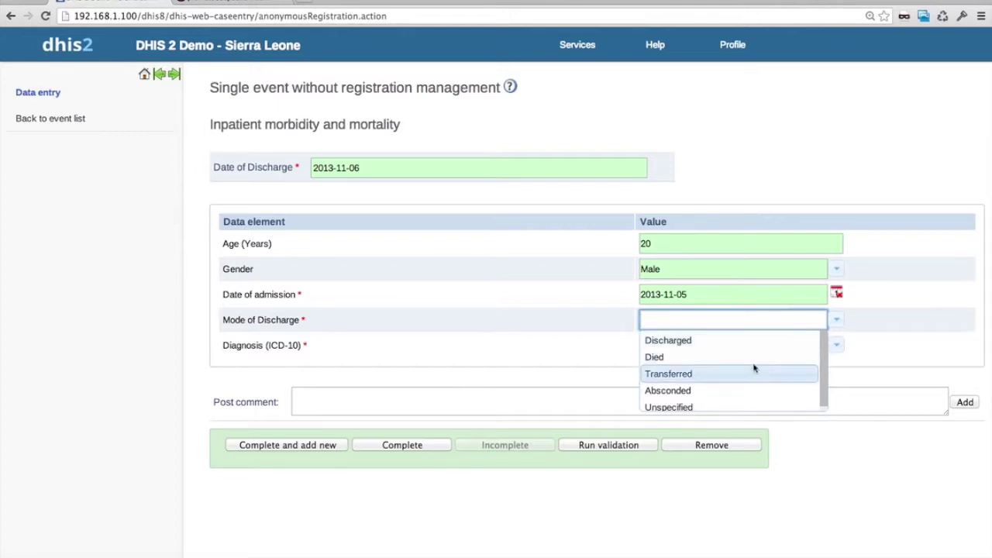
left_click(751, 360)
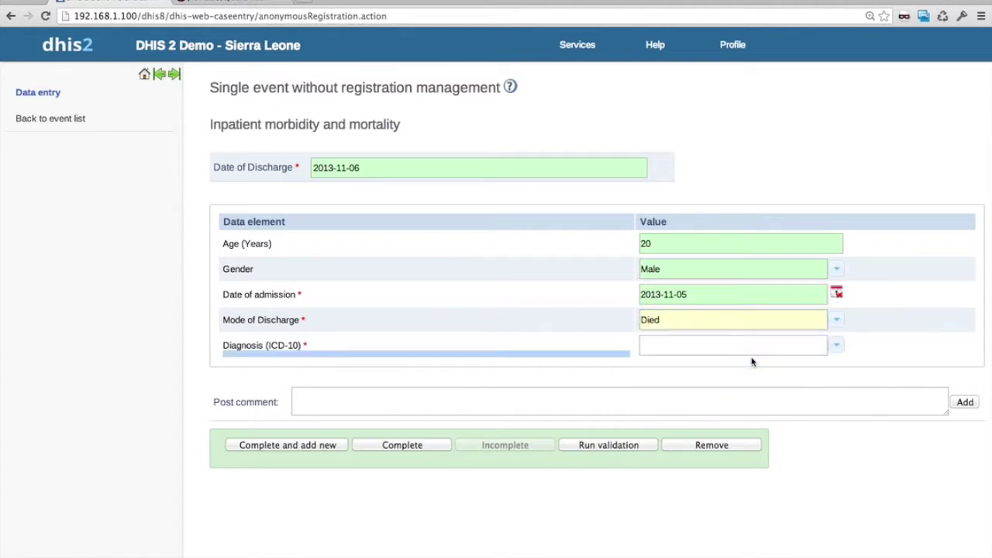
Step: Search 'Malaria' to choose diagnosis B54 Unspecified malaria, then complete the event and add new
left_click(754, 341)
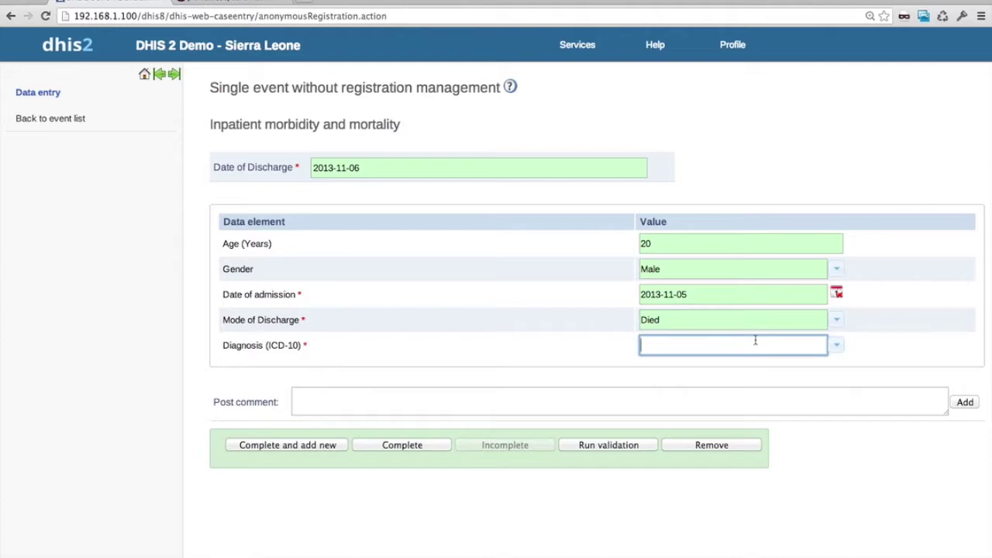
left_click(837, 346)
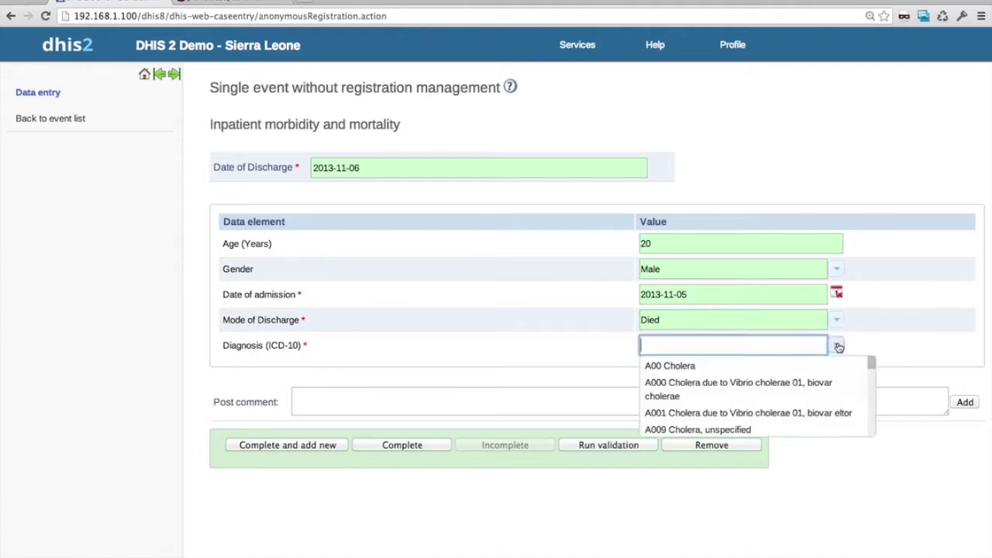
scroll(834, 414, "down", 3)
scroll(834, 414, "down", 5)
scroll(834, 414, "up", 4)
scroll(834, 415, "down", 5)
scroll(834, 414, "up", 6)
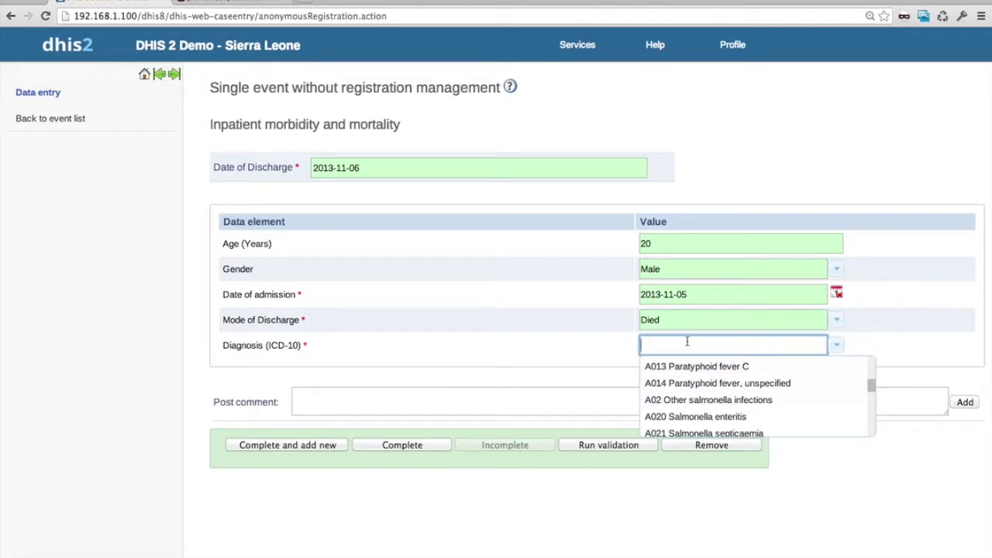
type("Malaria")
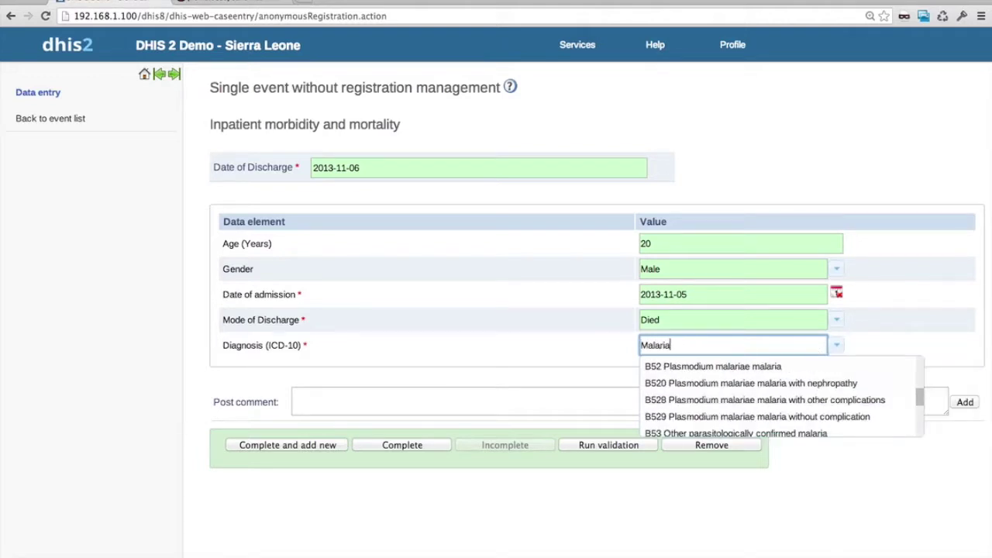
scroll(732, 372, "up", 1)
scroll(739, 399, "down", 4)
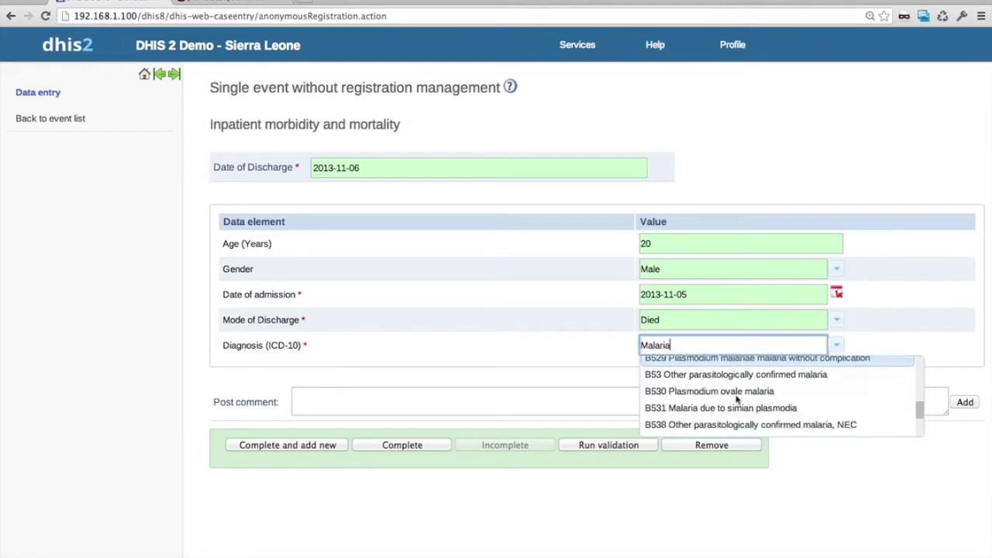
scroll(739, 399, "down", 2)
scroll(736, 400, "up", 2)
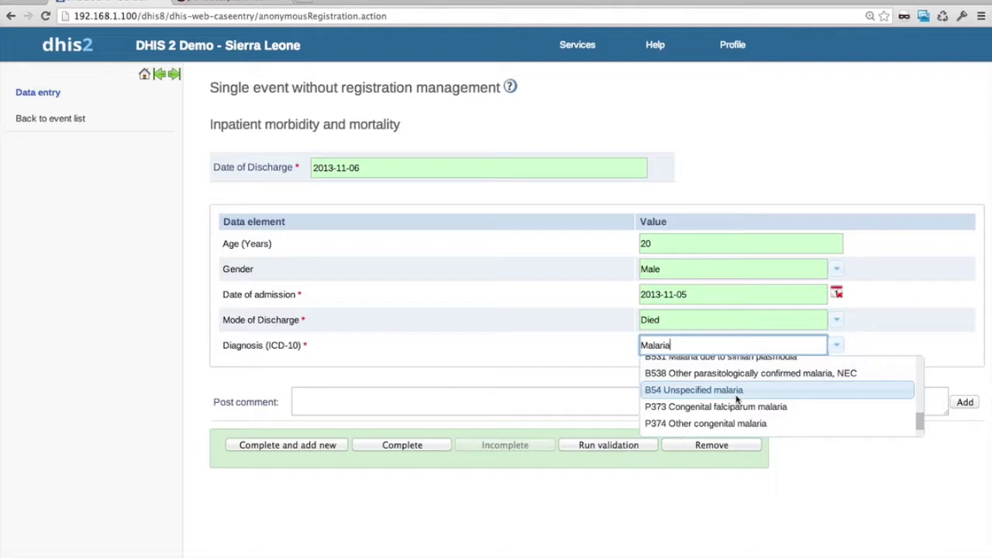
left_click(736, 395)
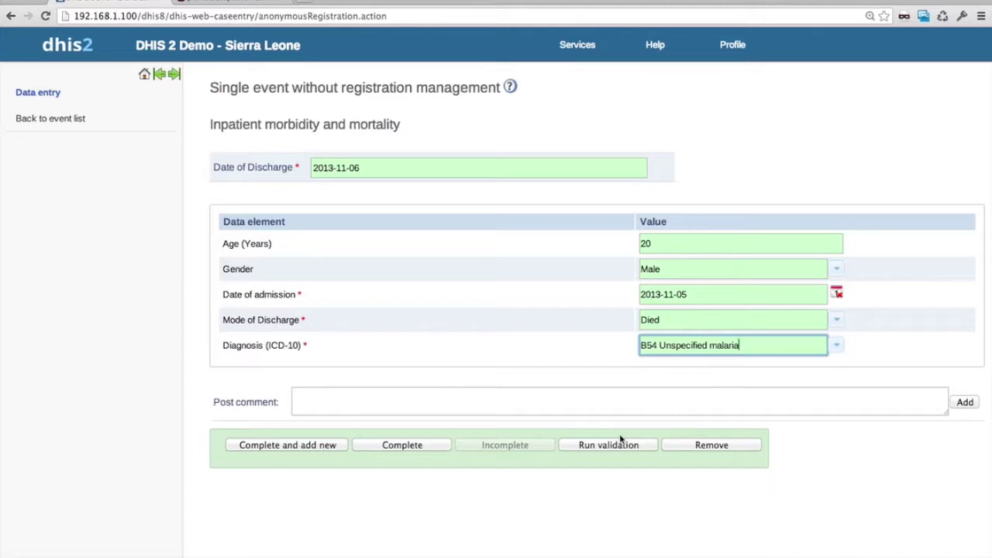
left_click(262, 454)
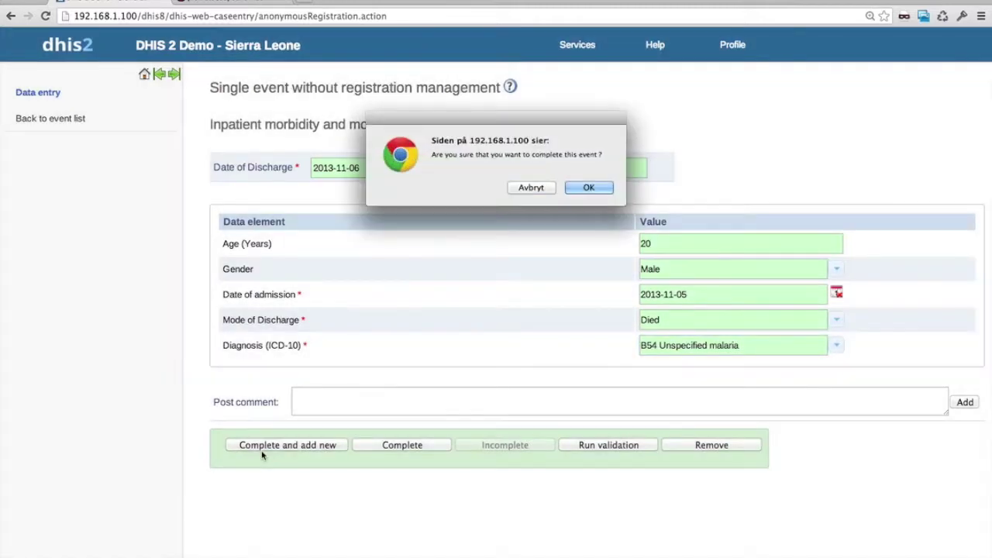
Step: Confirm completion of the malaria event and enter age 23 on the new form
left_click(587, 188)
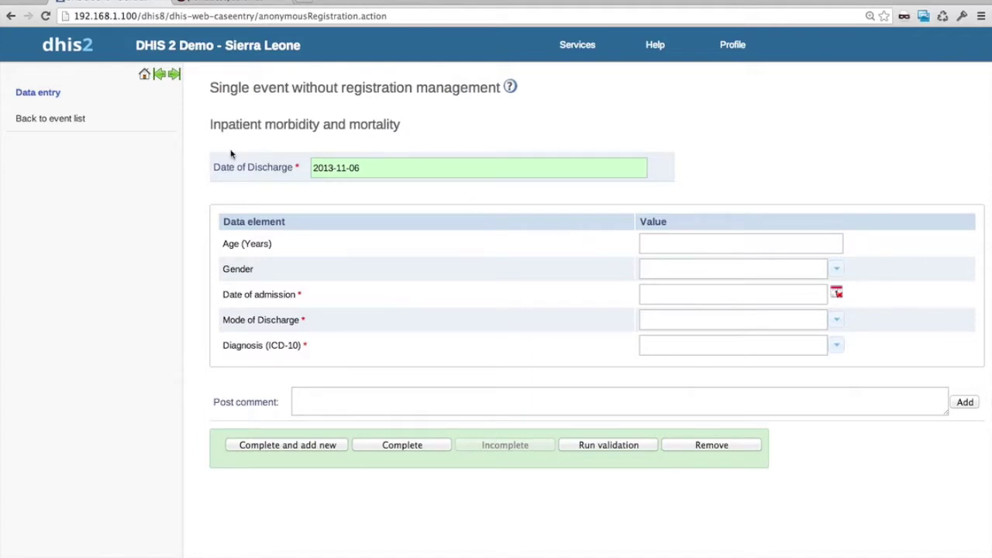
left_click(706, 243)
left_click(706, 267)
type("23")
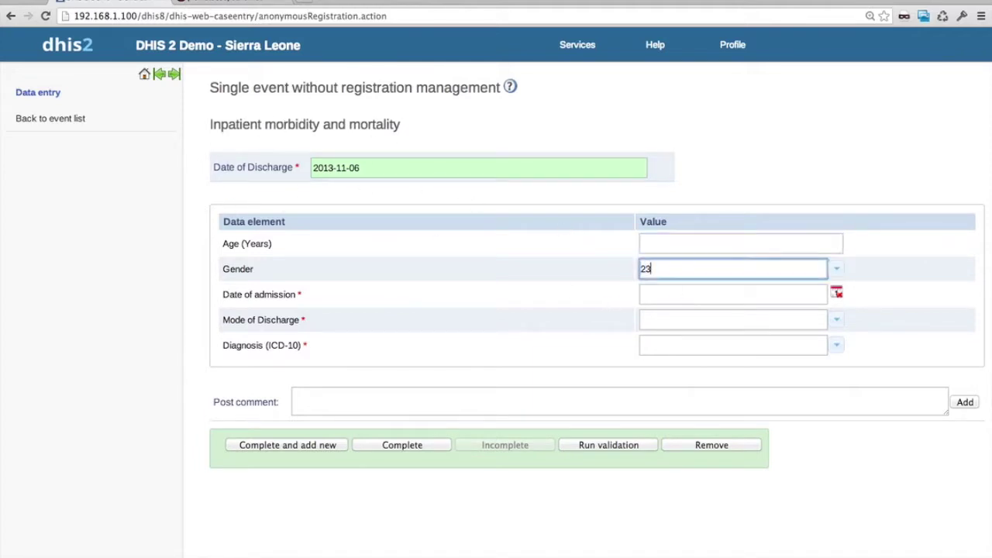
key("BackSpace")
key("BackSpace")
left_click(706, 243)
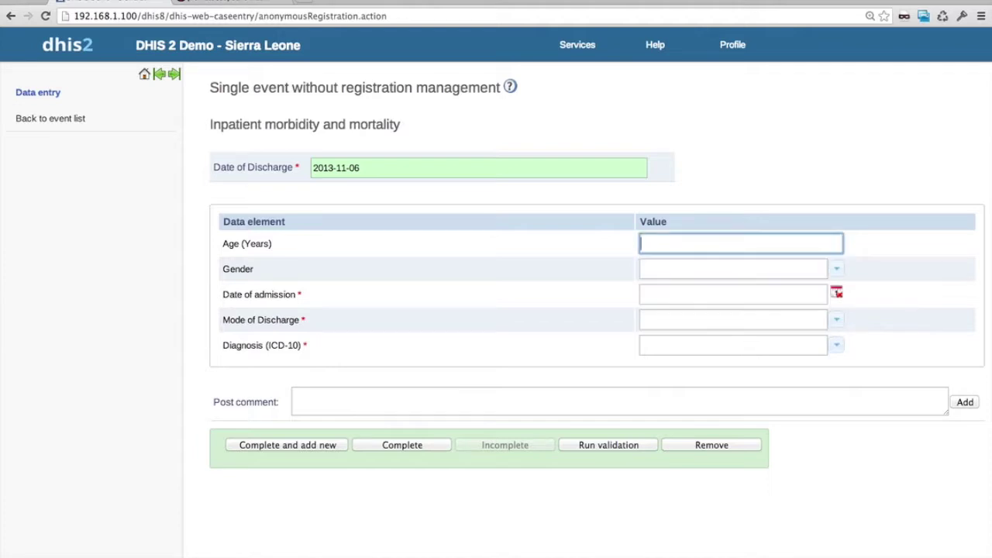
type("23")
key("Tab")
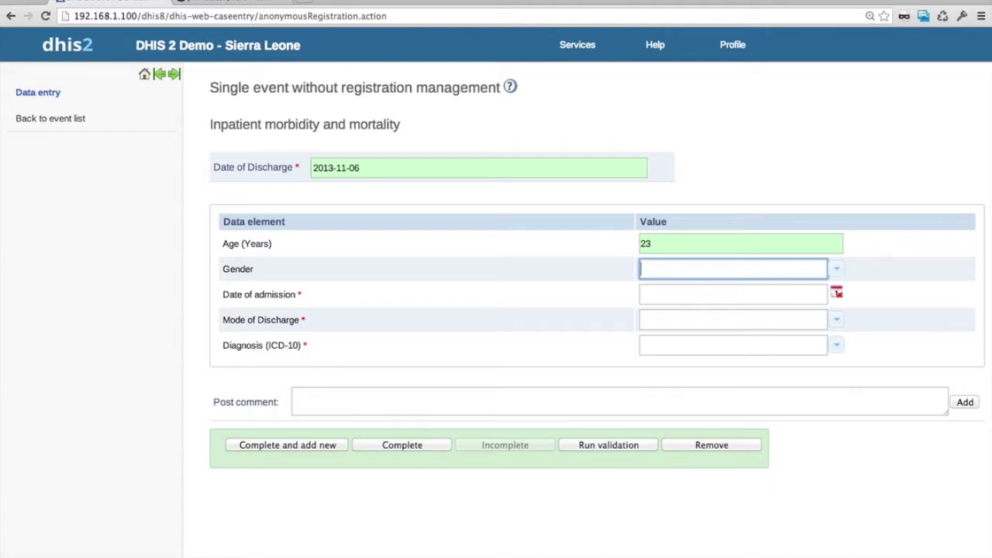
Step: Go offline, then set gender Male and admission date 2013-11-04
left_click(690, 0)
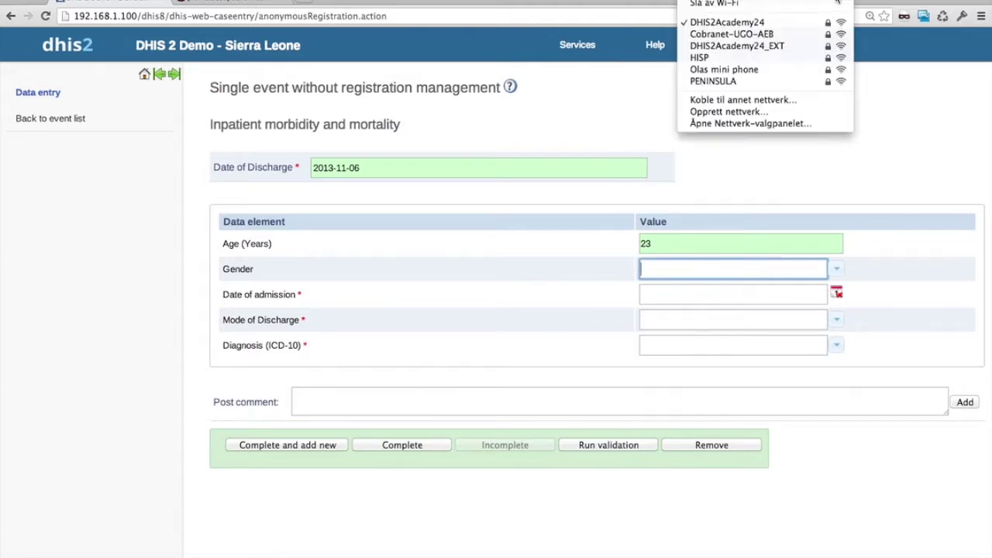
key("Escape")
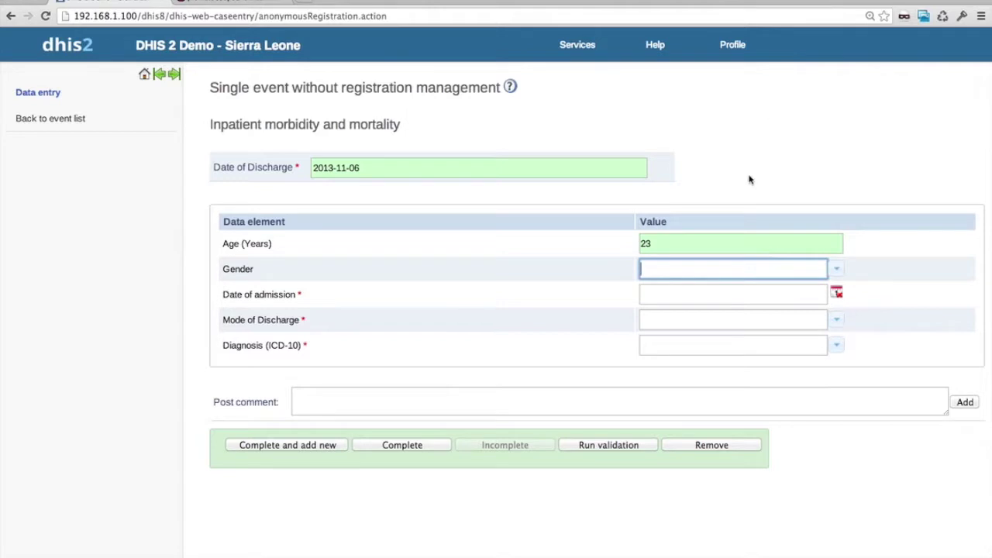
left_click(838, 270)
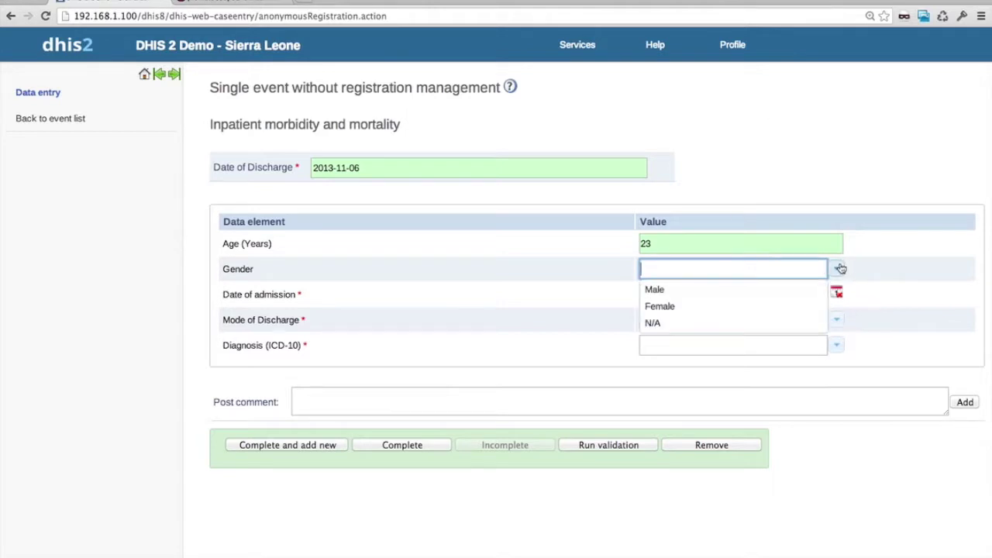
left_click(723, 289)
left_click(723, 294)
left_click(680, 379)
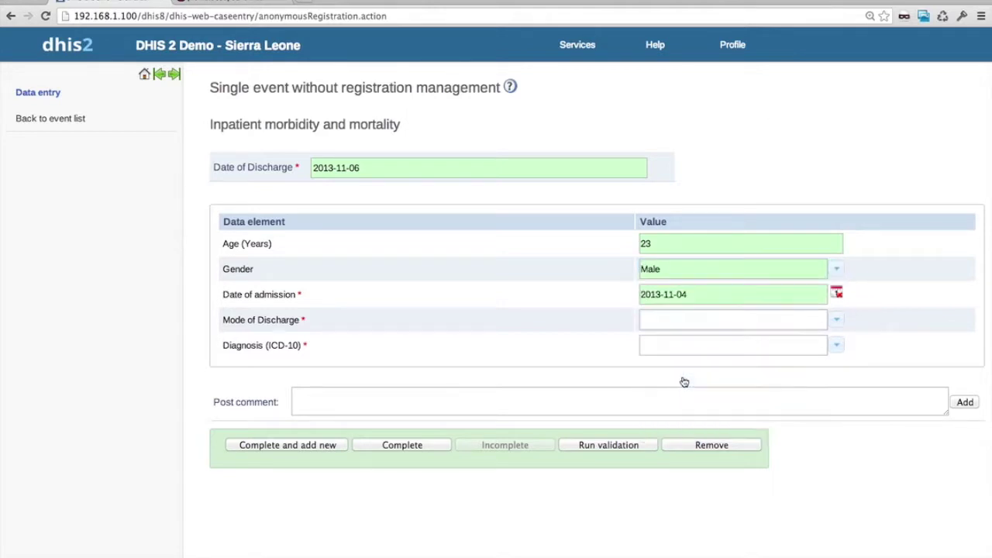
Step: Set mode of discharge Died and diagnosis A00 Cholera
left_click(836, 320)
left_click(724, 354)
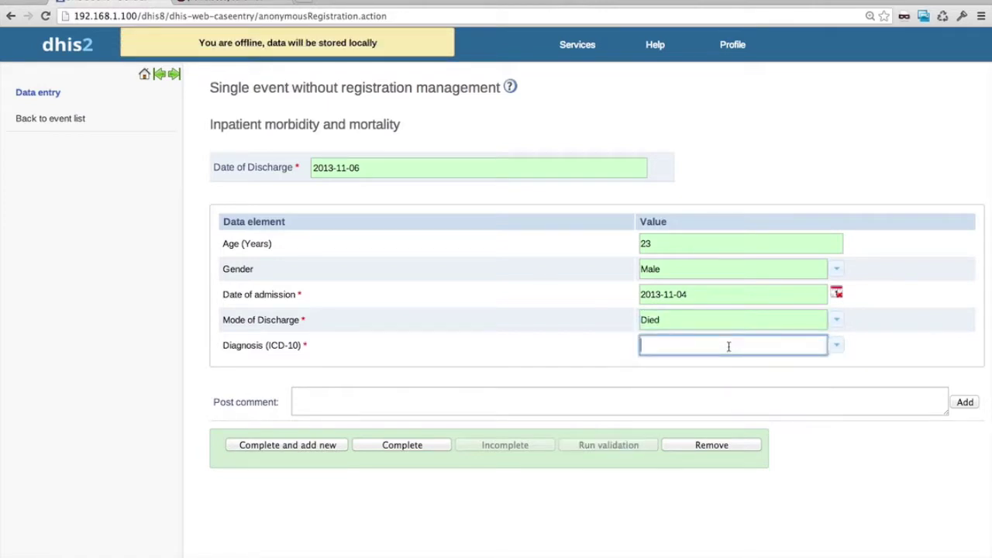
type("Cholr")
key("BackSpace")
key("Down")
key("Return")
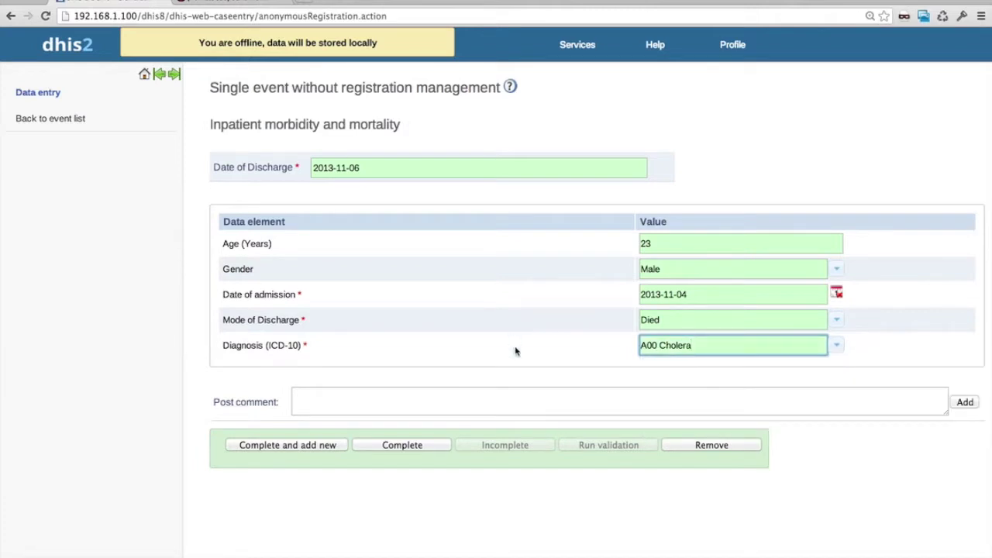
Step: Complete the cholera event, dismiss the validation message, and enter age 5 on the new event
left_click(275, 446)
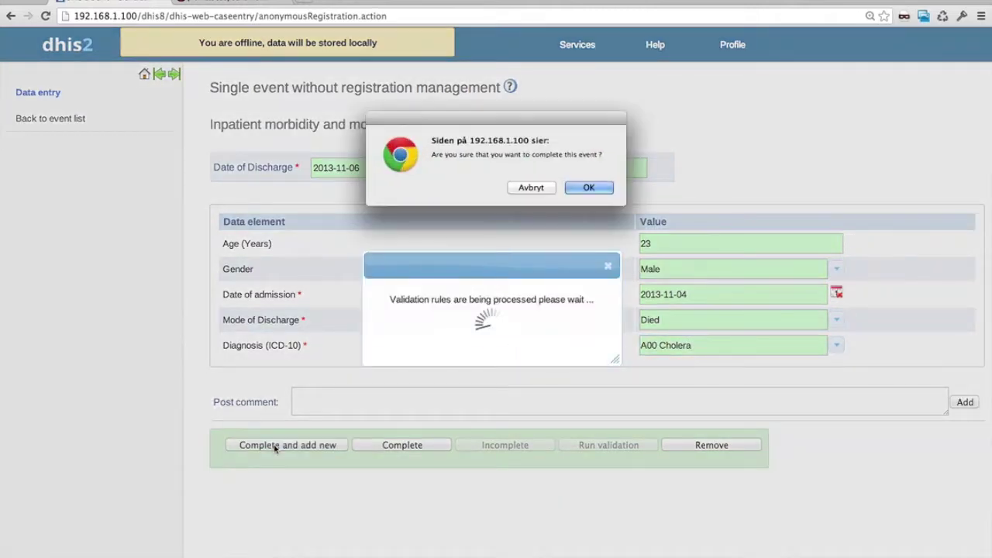
left_click(588, 188)
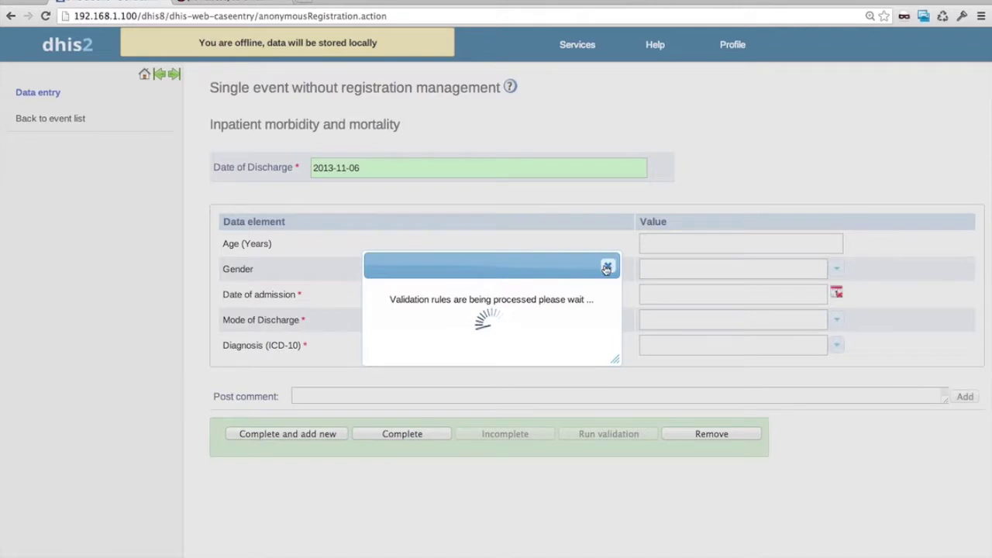
left_click(606, 268)
left_click(684, 247)
type("5")
key("Tab")
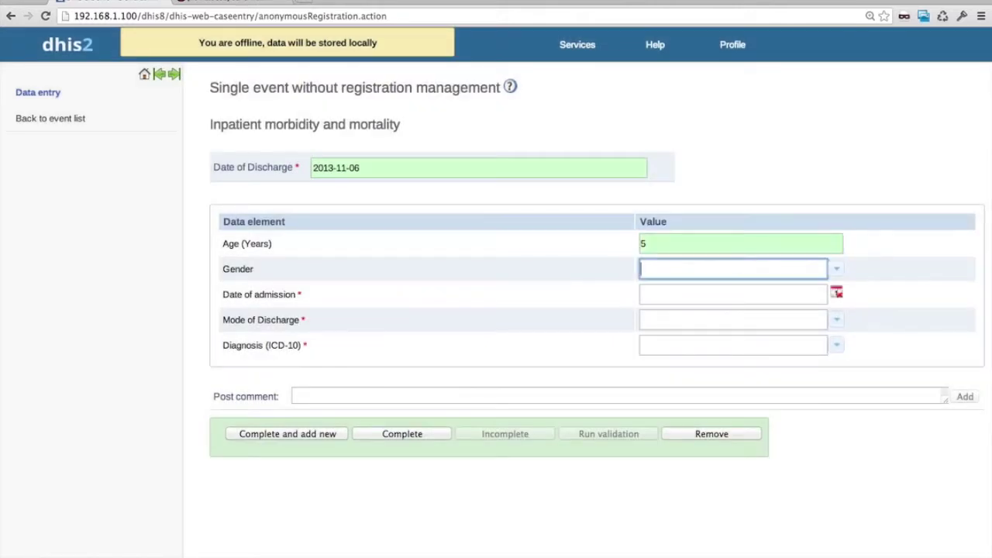
Step: Record Male, admission 2013-11-04, discharge Died and diagnosis D462 Refractory anaemia
left_click(836, 269)
left_click(743, 289)
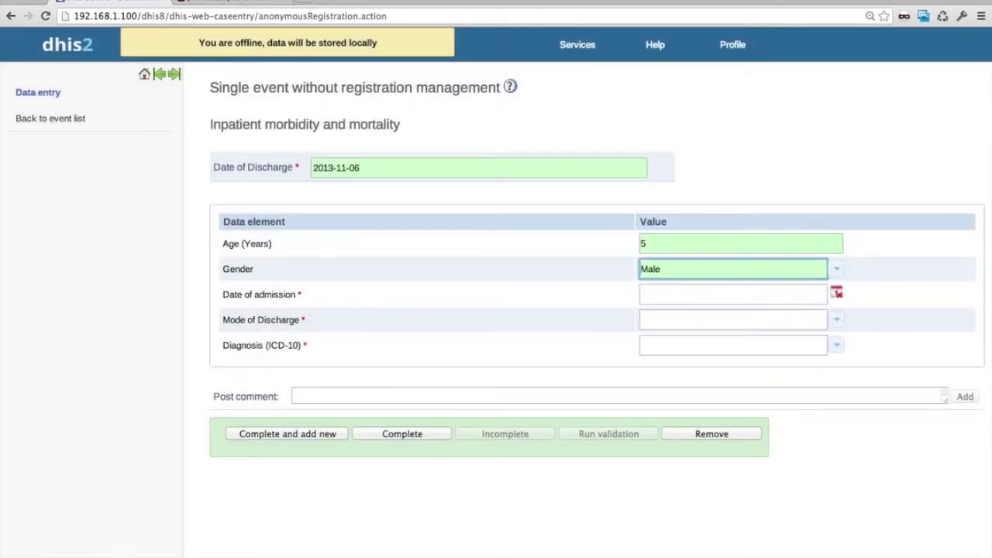
left_click(790, 296)
left_click(681, 380)
left_click(797, 315)
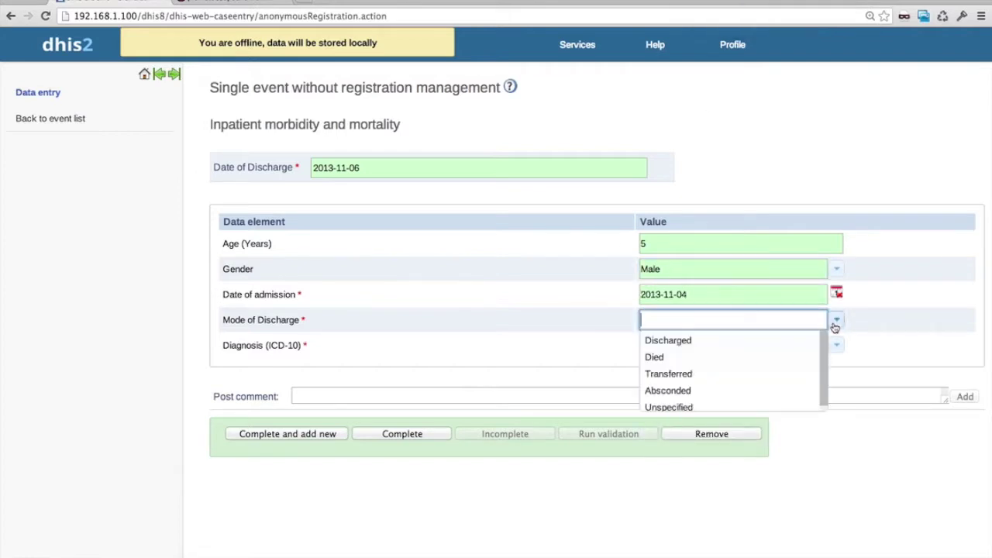
left_click(710, 354)
left_click(786, 344)
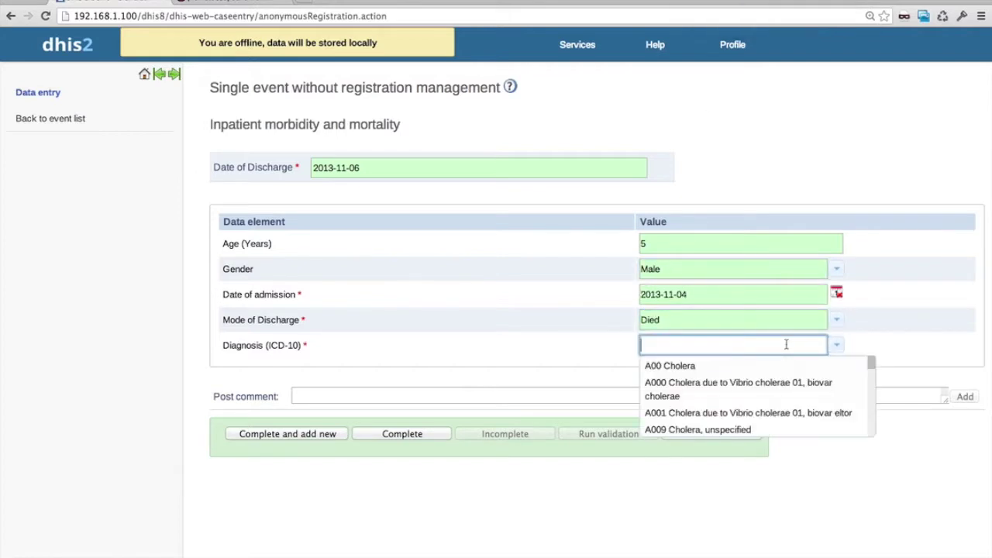
type("Fract")
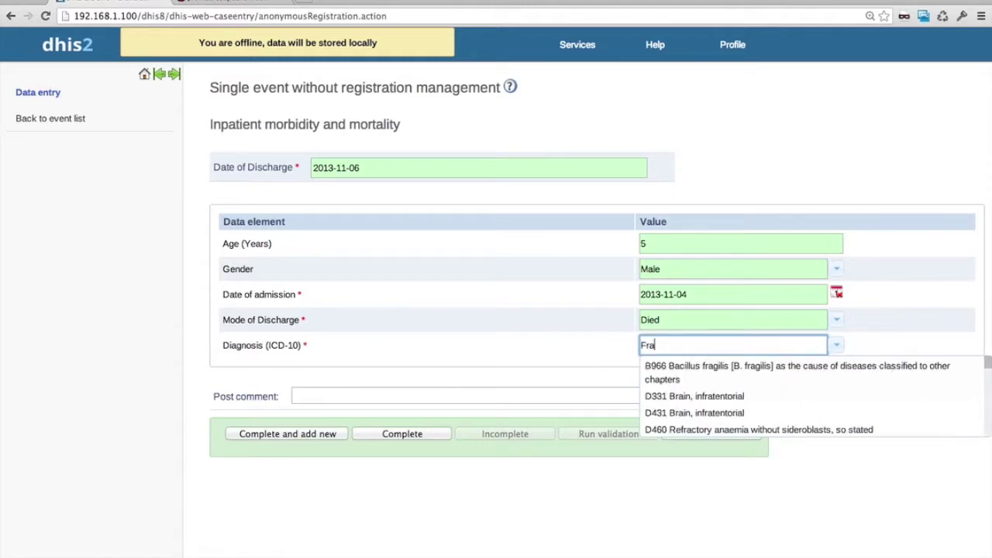
key("Down")
key("Down")
key("Down")
key("Return")
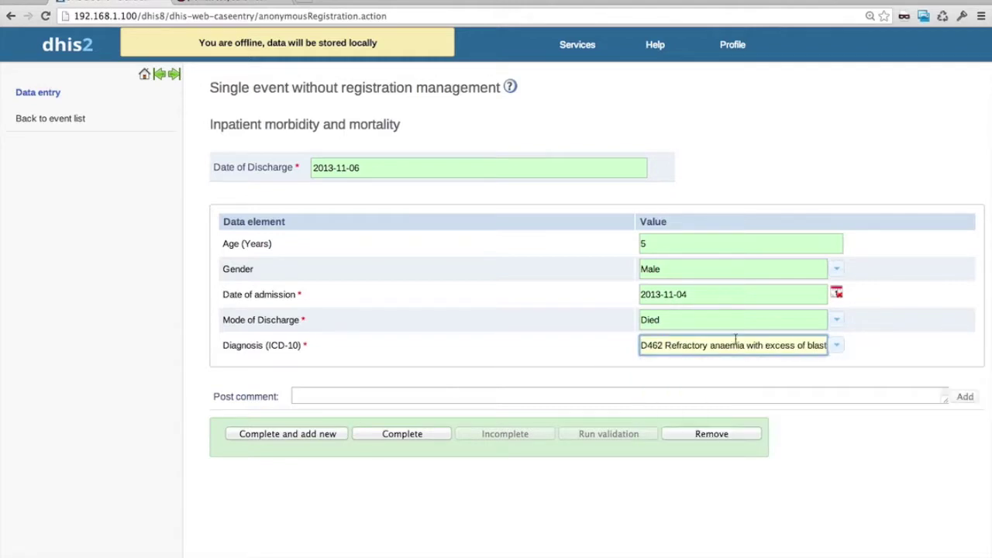
left_click(461, 323)
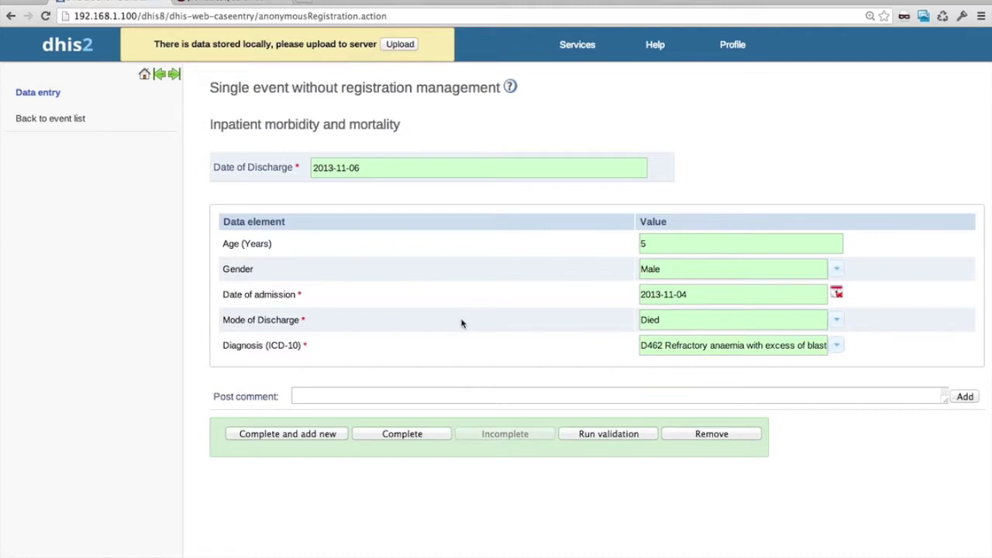
Step: Reconnect Wi-Fi, complete the age-5 event, and upload the locally stored events to the server
left_click(686, 0)
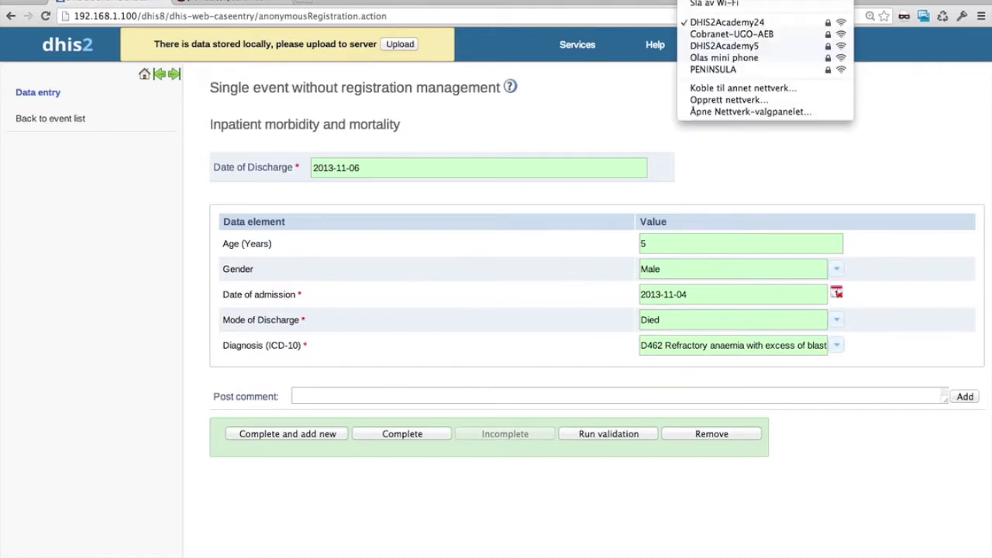
left_click(480, 243)
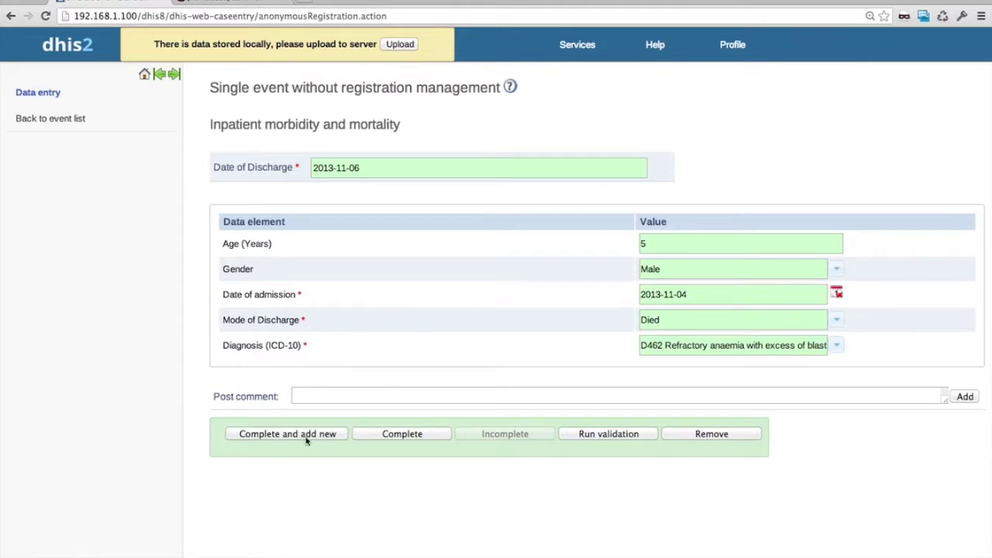
left_click(374, 440)
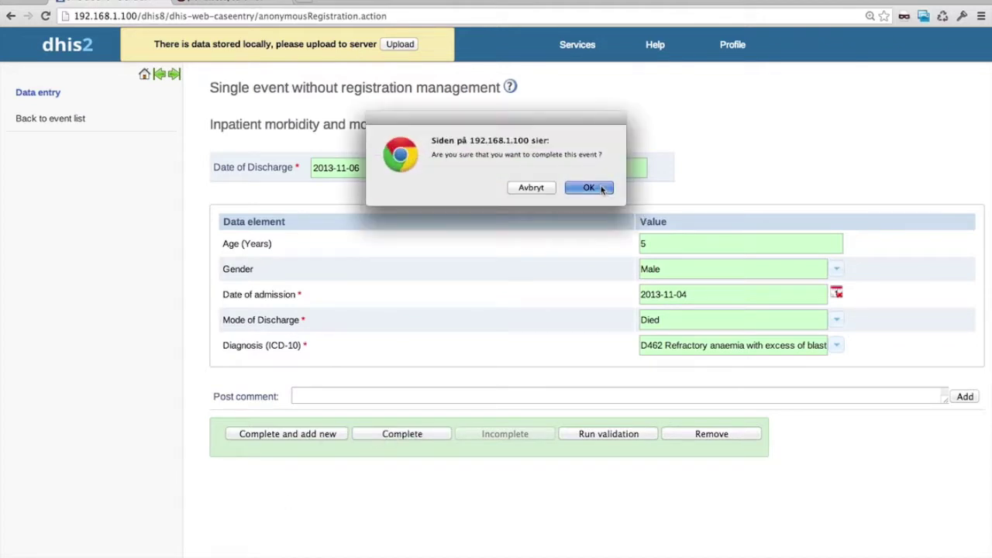
left_click(591, 188)
left_click(395, 45)
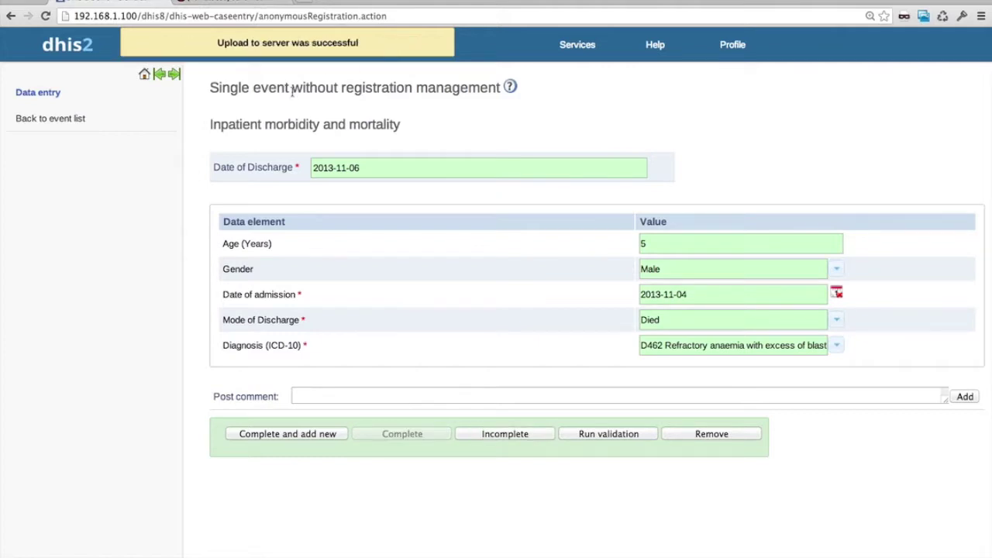
left_click(76, 126)
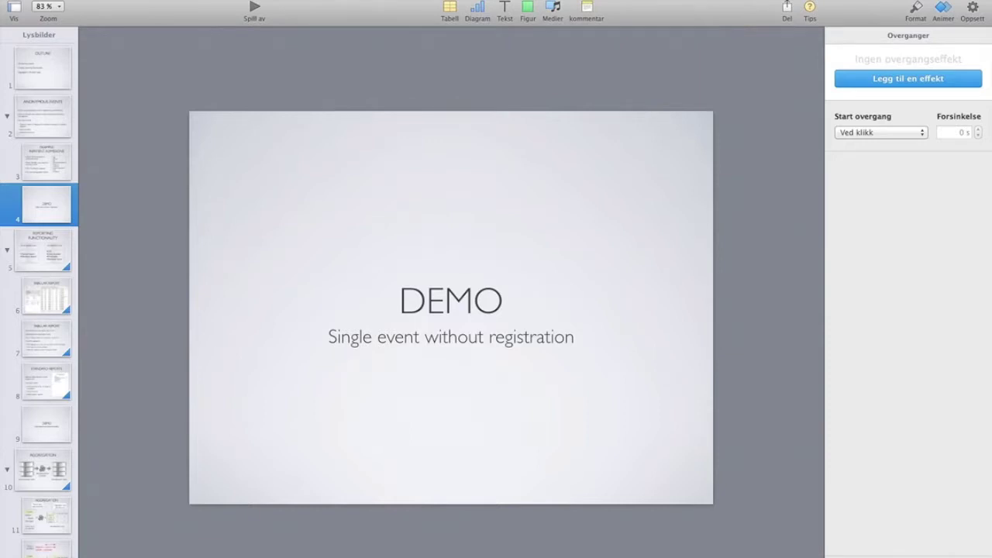
Step: Play the Keynote slideshow and advance past Reporting Functionality to the Tabular Report slide
left_click(248, 7)
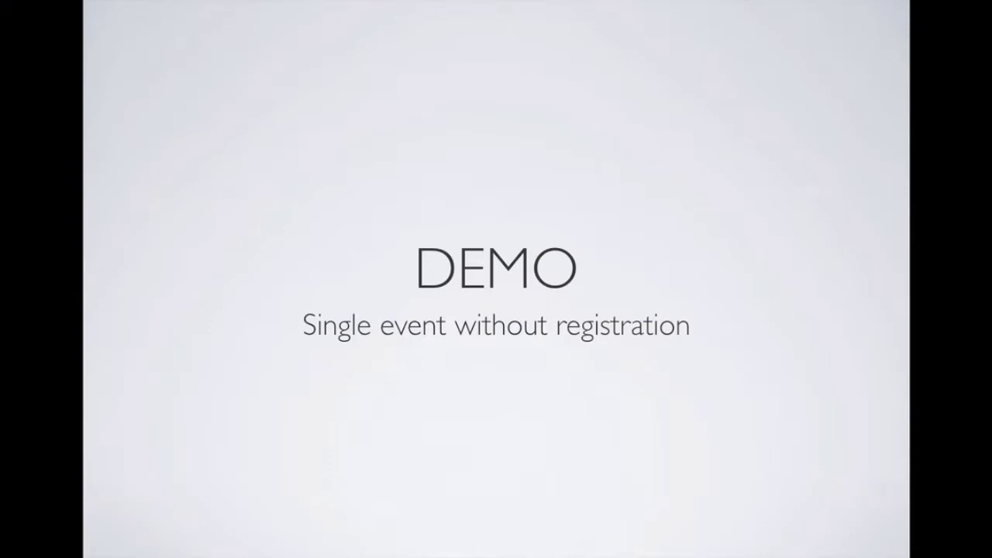
key("Right")
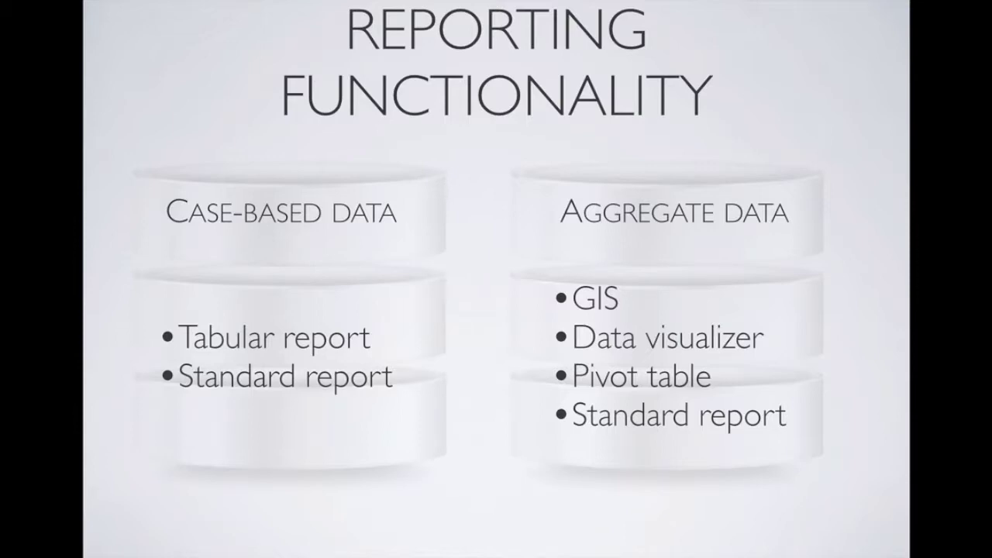
key("Right")
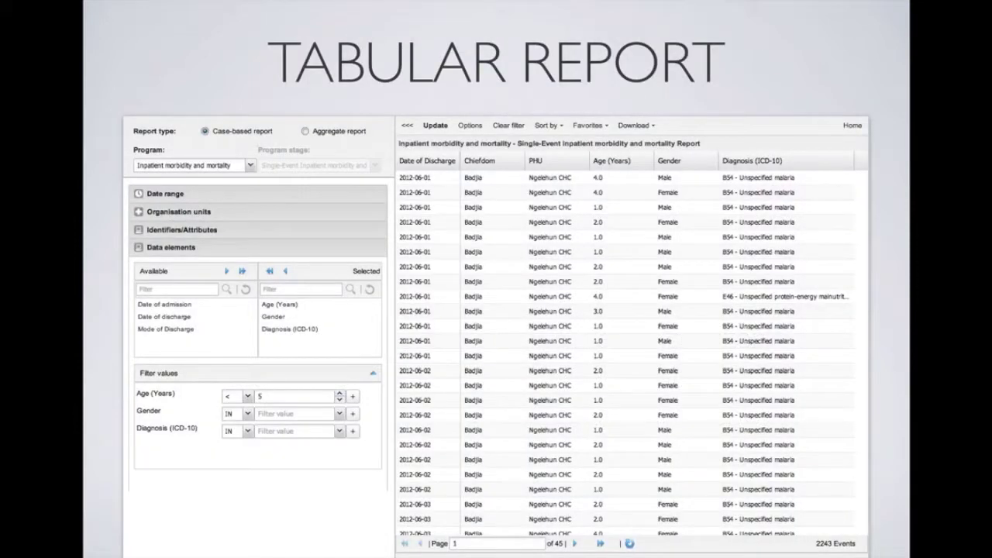
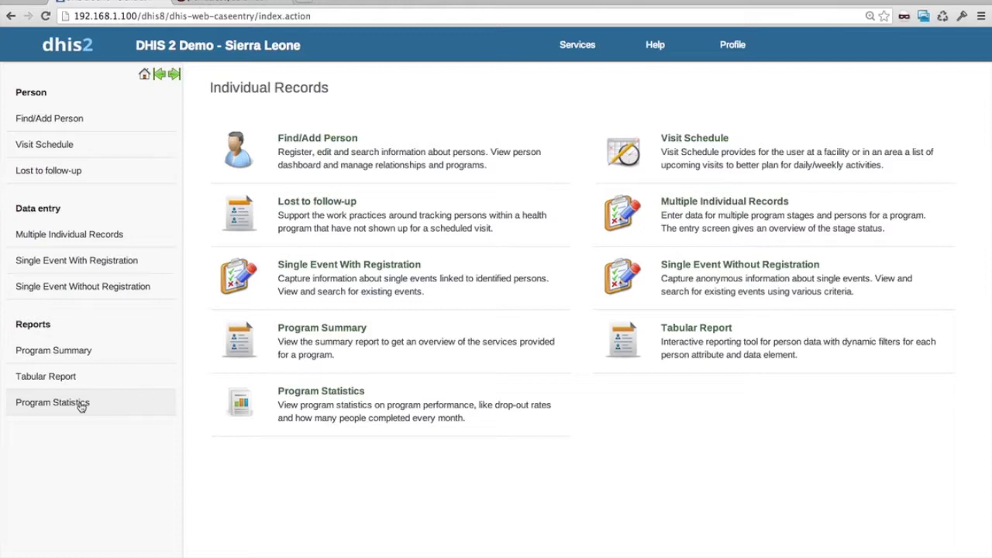
Step: Open the Tabular Report tool from the Reports section of the left menu
left_click(75, 378)
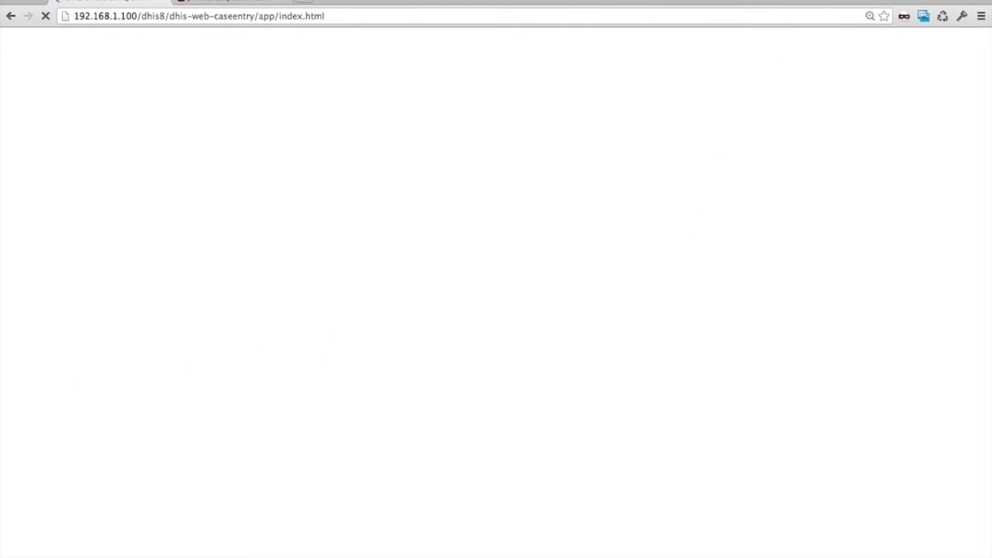
Step: Reconnect to the DHIS2Academy5 Wi-Fi, reload the Tabular Report page and zoom in
left_click(836, 0)
left_click(830, 60)
left_click(238, 15)
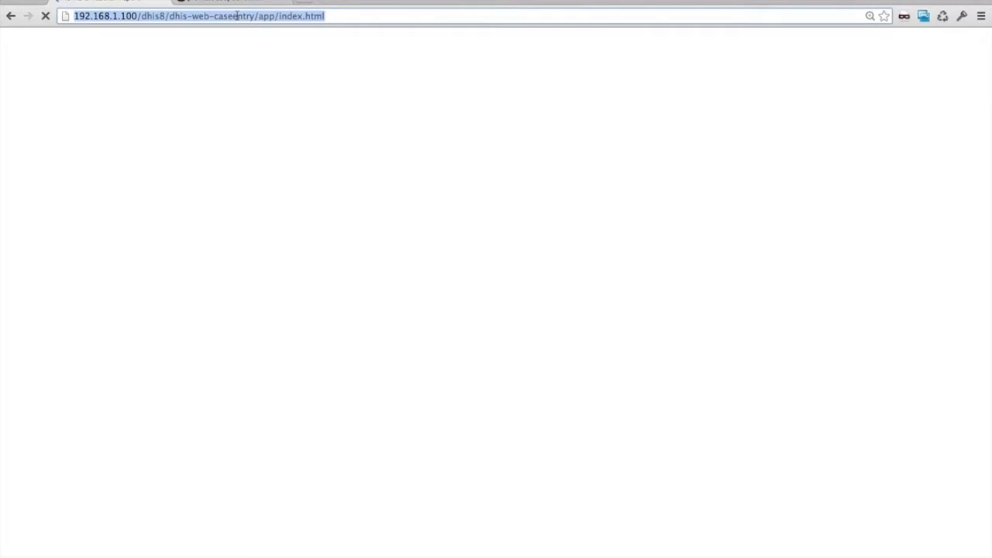
key("Return")
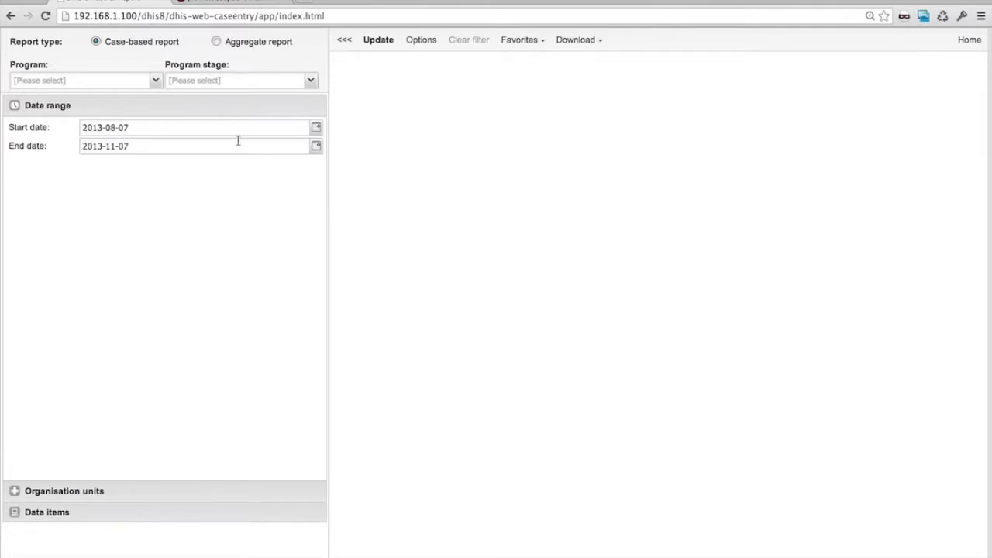
key("ctrl+plus")
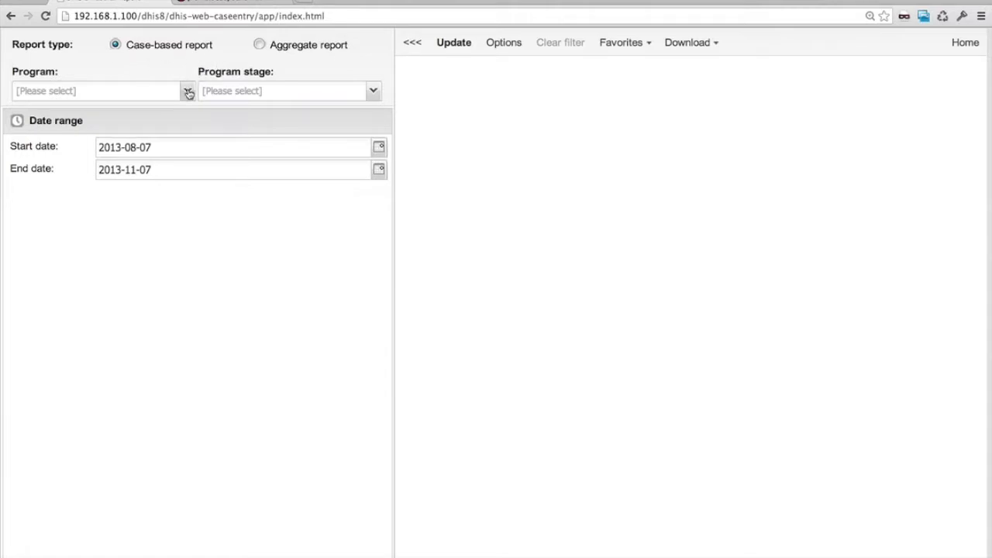
Step: Choose Inpatient morbidity and mortality from the Program dropdown
left_click(188, 91)
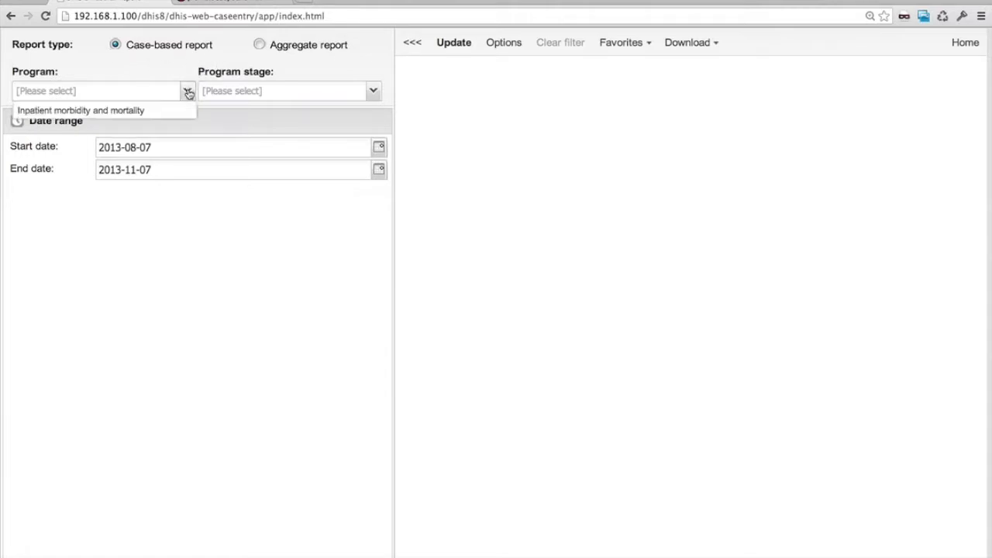
left_click(138, 111)
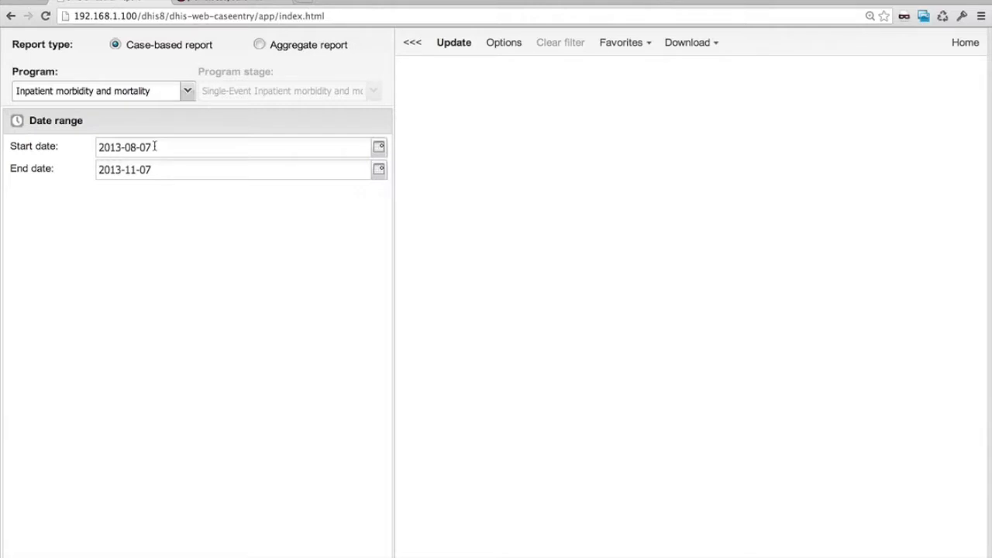
Step: Set the report start date to 2012-01-01
left_click(378, 148)
left_click(153, 169)
left_click(200, 273)
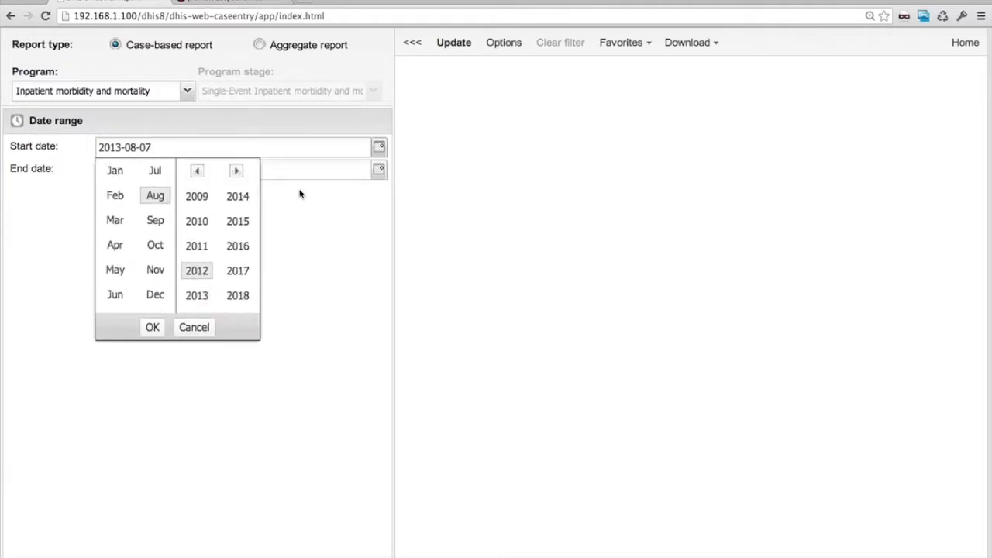
left_click(116, 172)
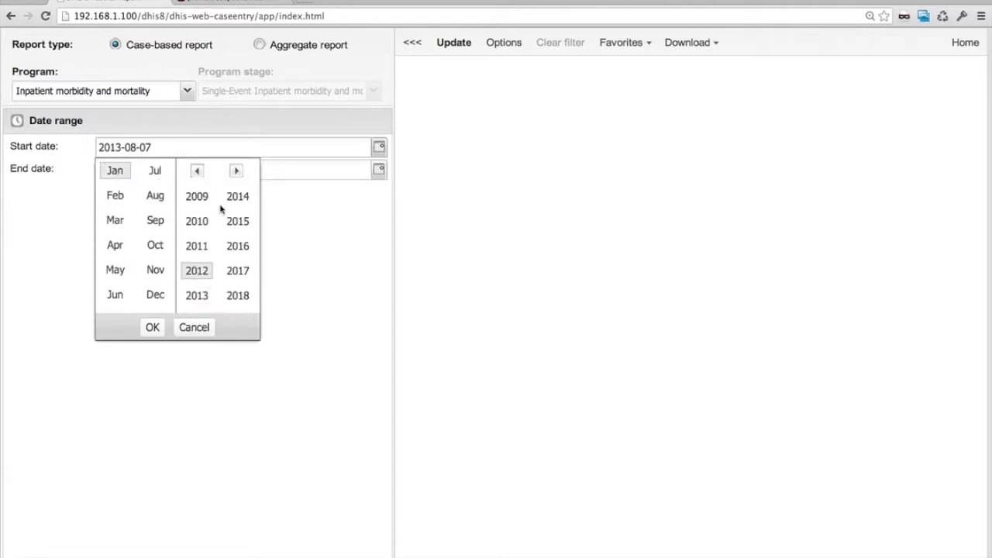
left_click(152, 327)
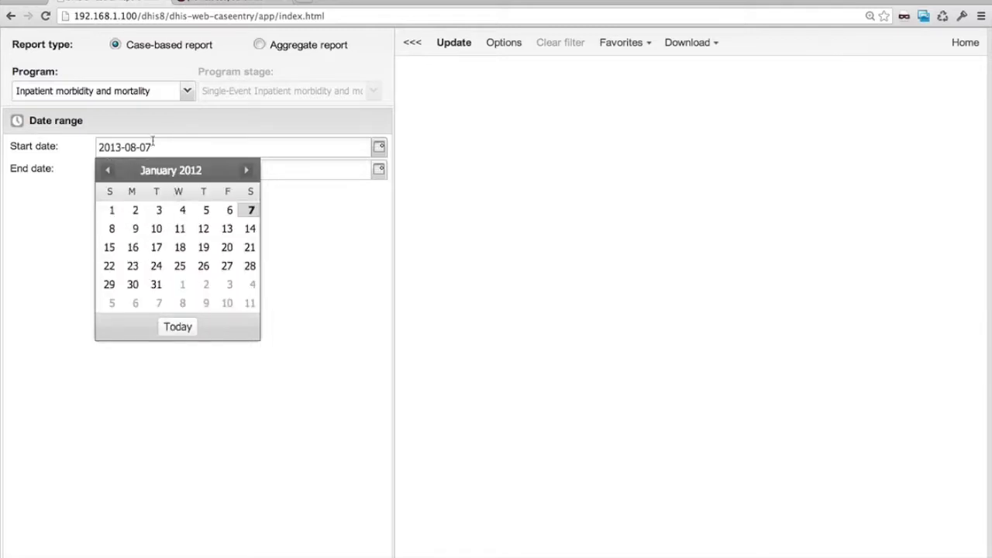
left_click(112, 210)
Step: Set the end date to 2012-12-31 and expand the Organisation units list
left_click(375, 170)
left_click(375, 171)
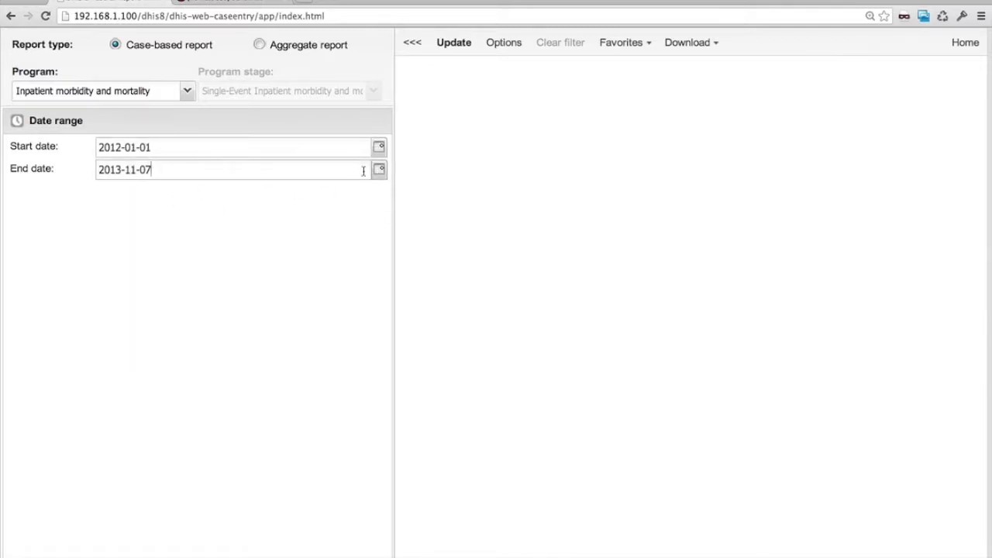
left_click(379, 172)
left_click(109, 193)
left_click(109, 193)
left_click(108, 193)
left_click(109, 193)
left_click(108, 193)
left_click(108, 193)
left_click(108, 193)
left_click(108, 193)
left_click(108, 193)
left_click(109, 193)
left_click(109, 193)
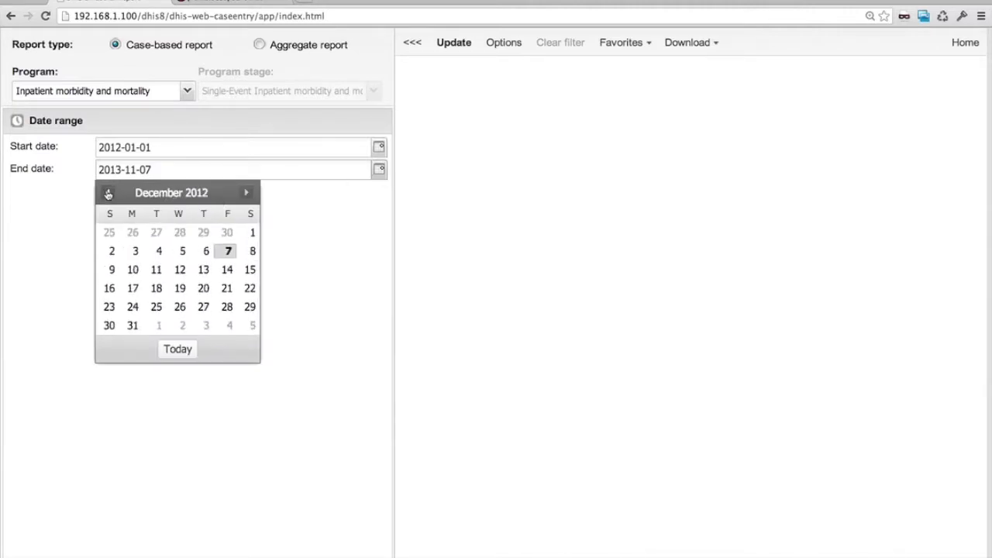
left_click(135, 325)
left_click(78, 552)
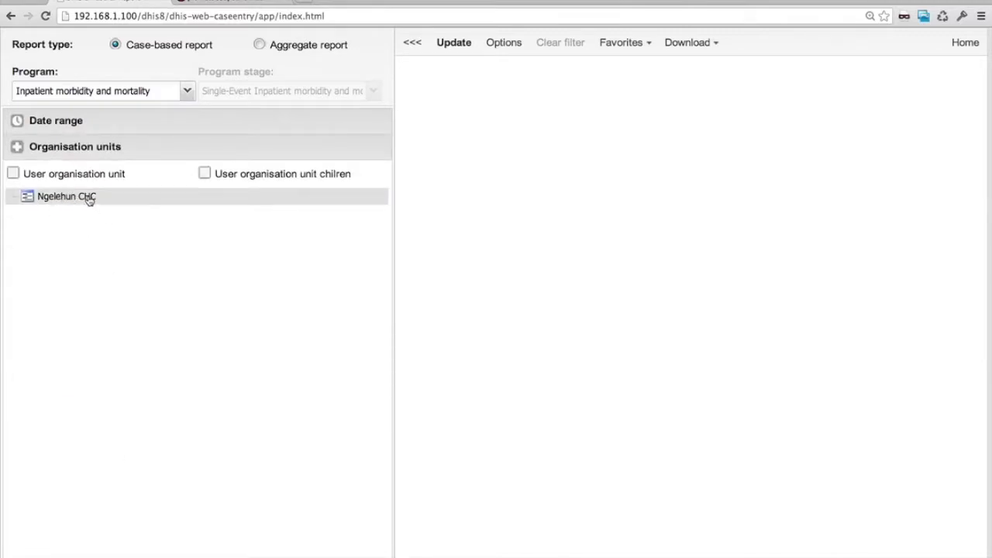
Step: Zoom the browser out to 125% and expand the Data items section
key("ctrl+minus")
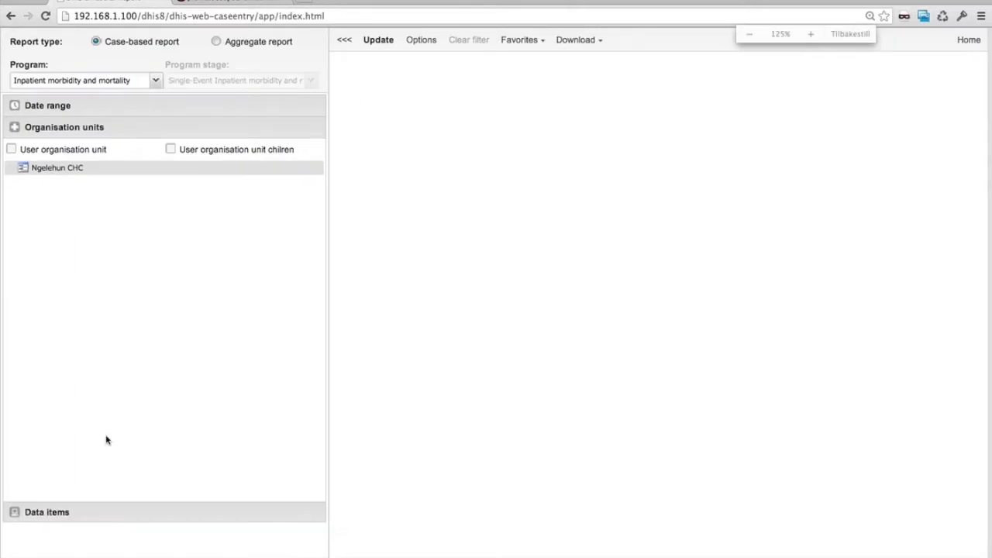
left_click(68, 512)
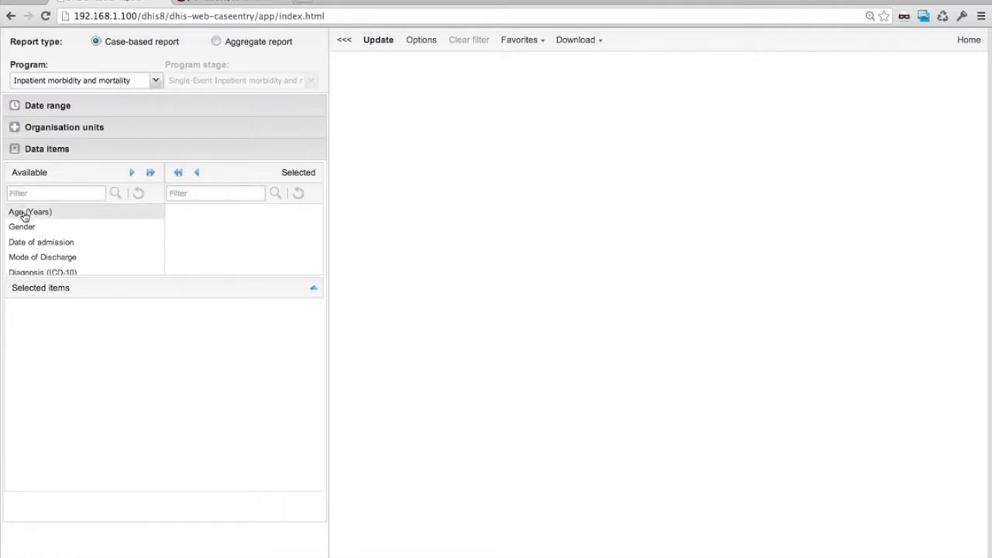
Step: Add Age (Years), Gender and all remaining data items, then update the table to 5605 events
double_click(25, 213)
double_click(28, 213)
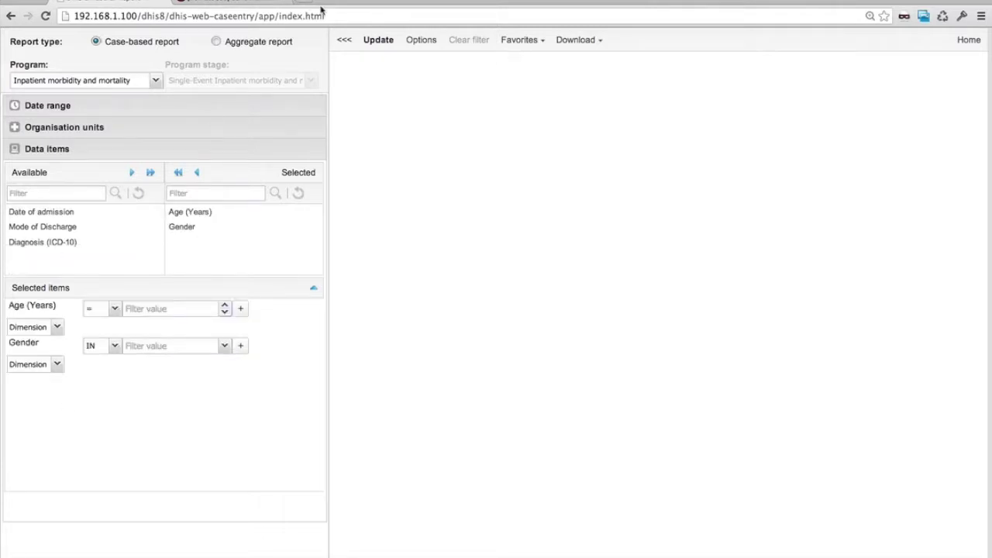
left_click(373, 45)
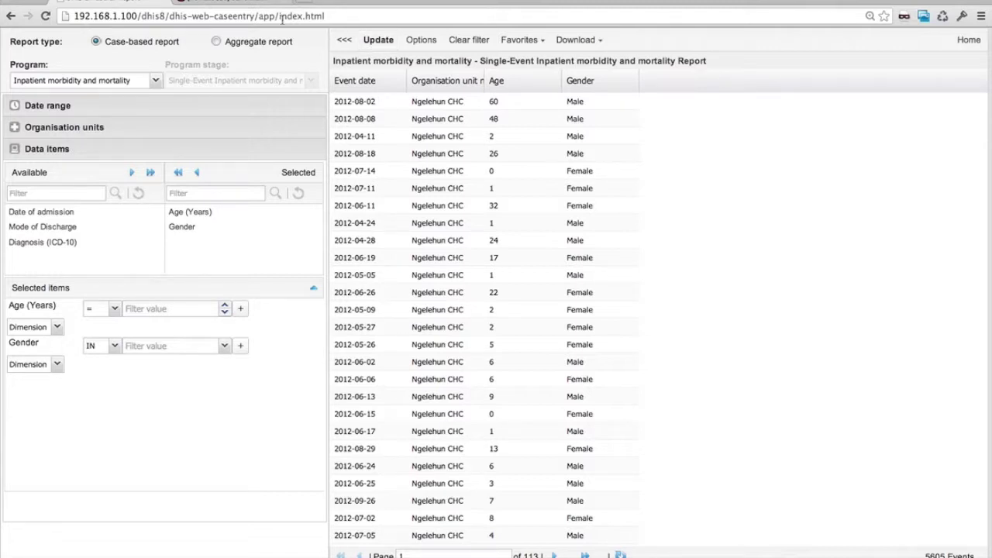
left_click(150, 174)
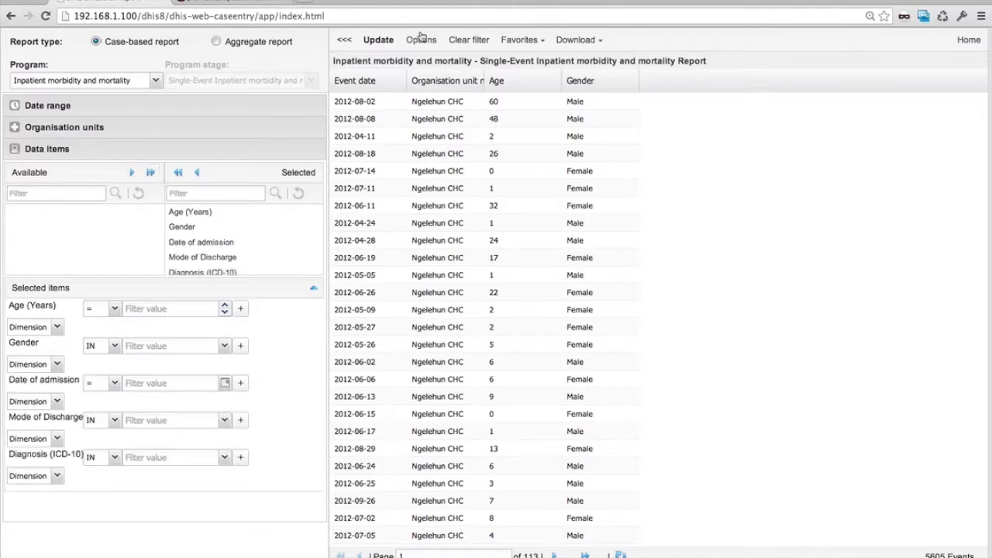
left_click(384, 45)
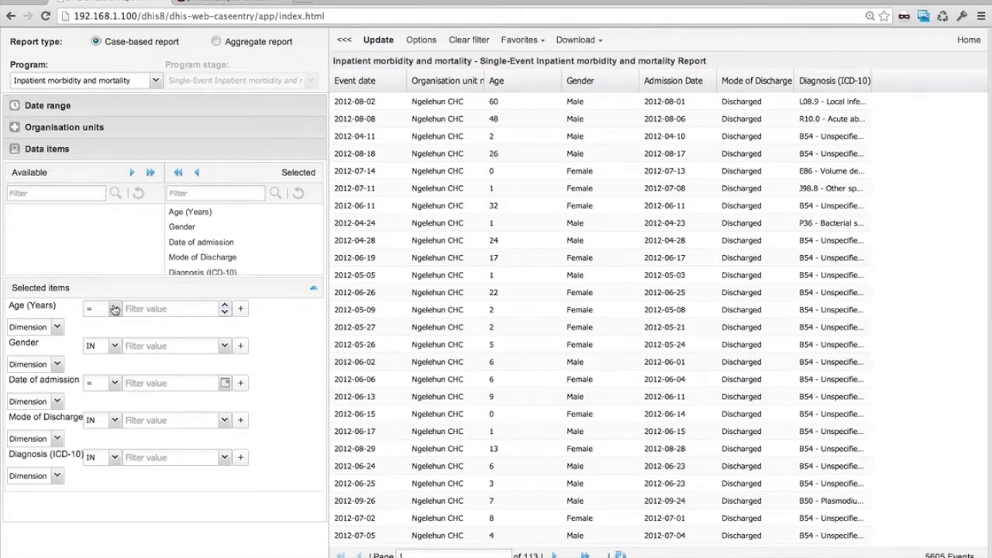
left_click(223, 346)
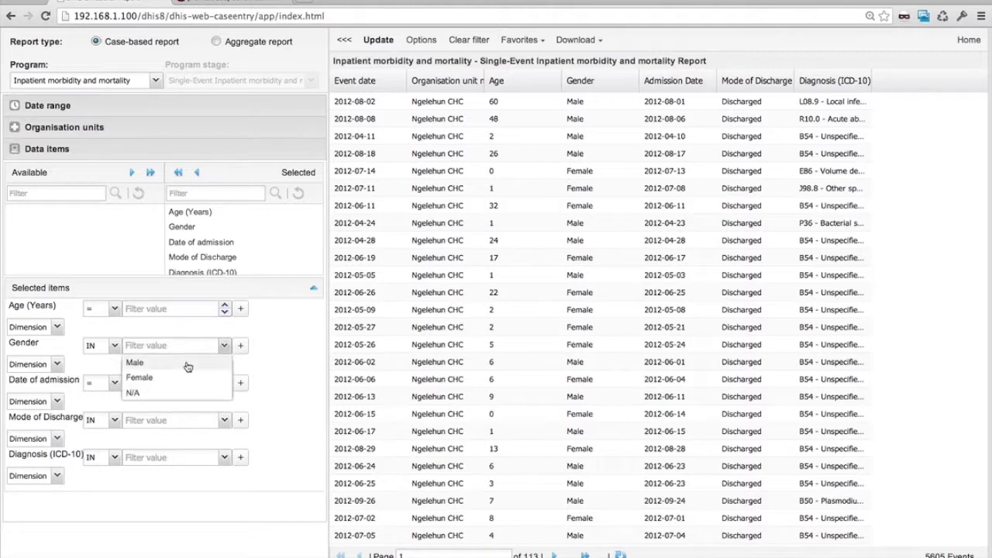
left_click(134, 362)
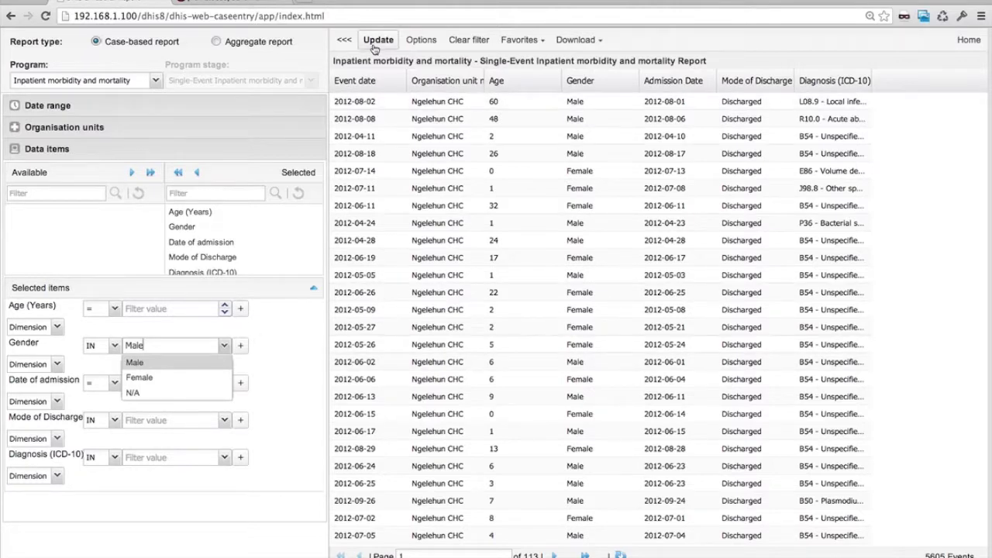
left_click(376, 42)
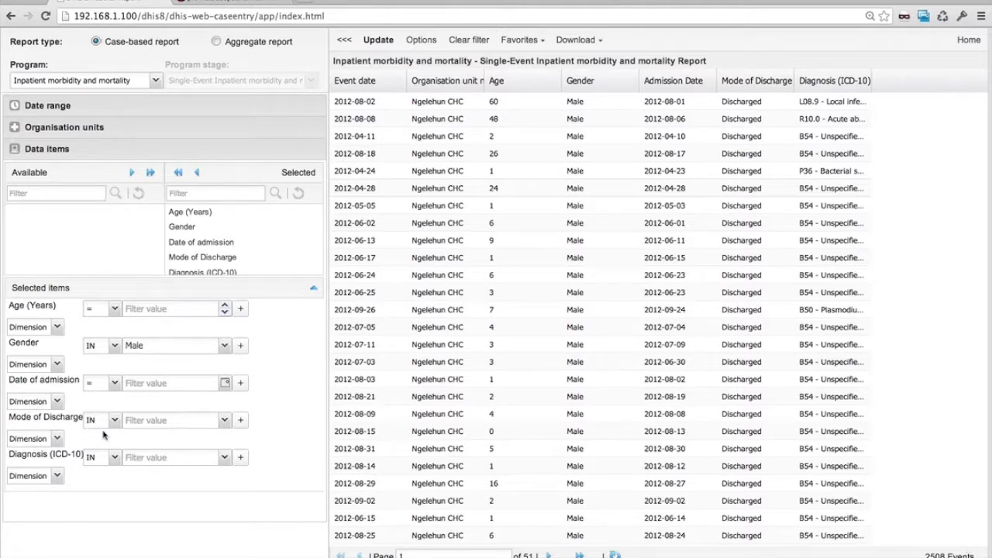
left_click(224, 420)
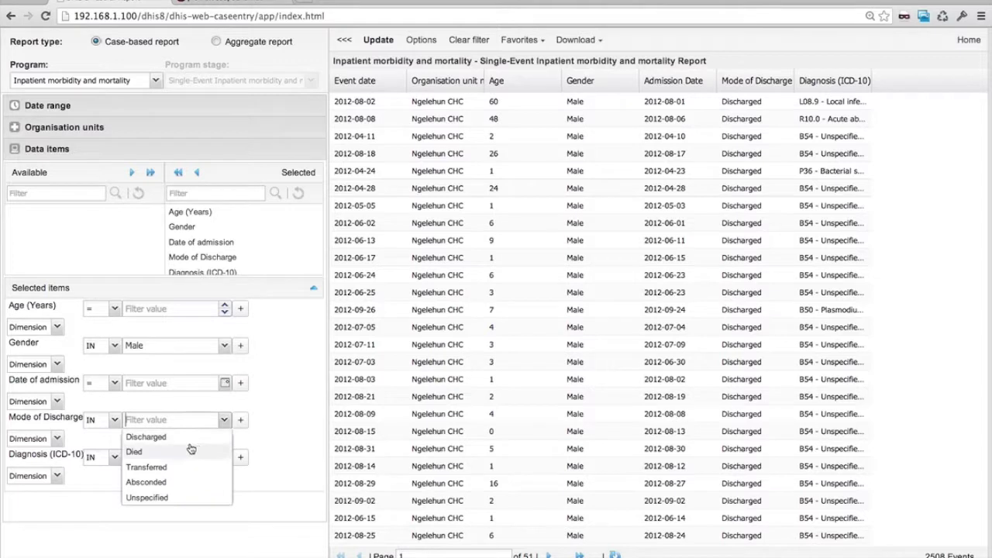
left_click(157, 439)
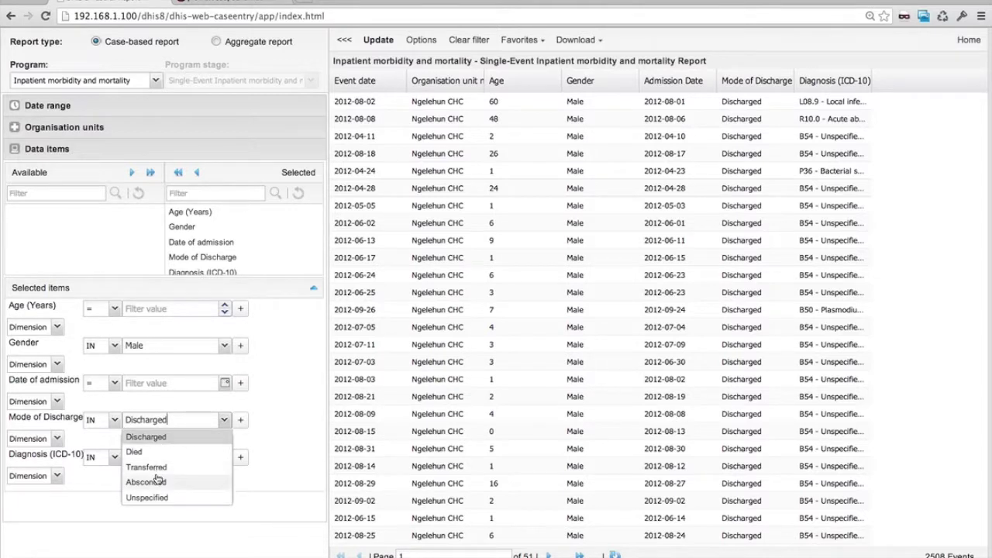
left_click(159, 468)
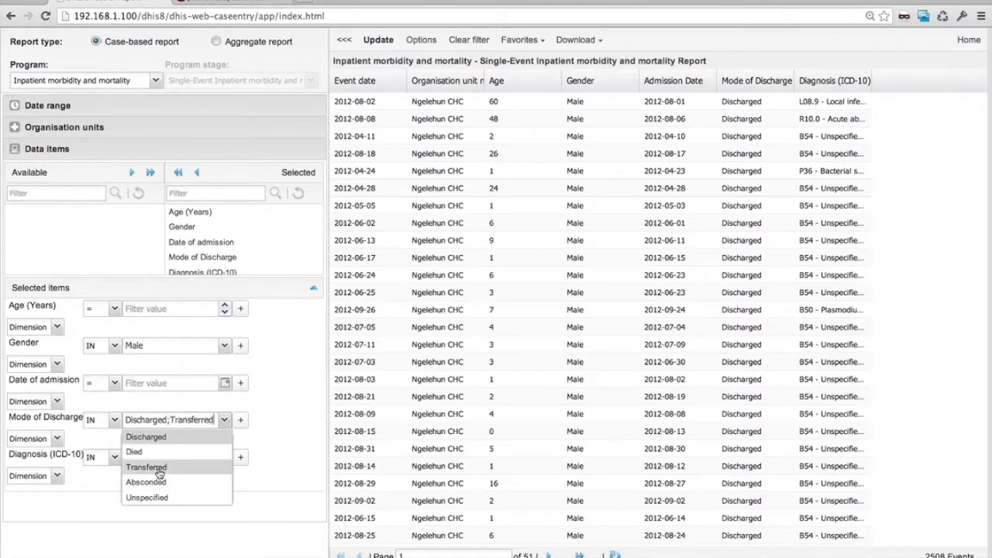
left_click(283, 420)
left_click(378, 40)
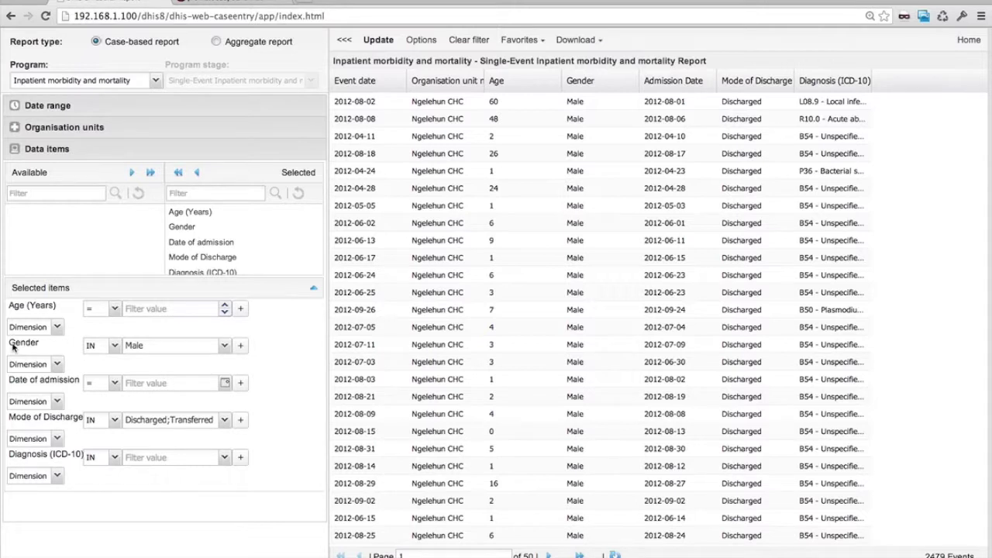
left_click(62, 366)
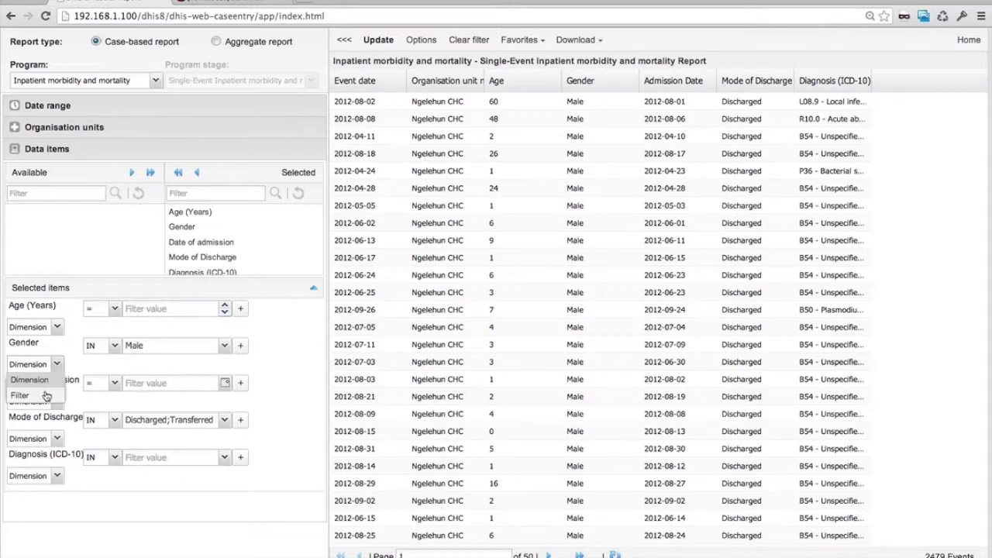
left_click(47, 396)
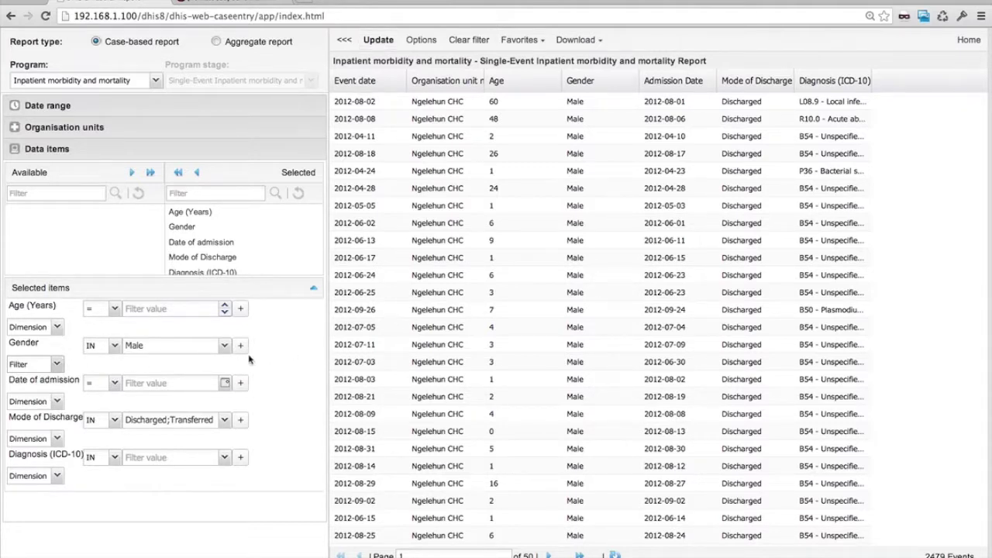
left_click(380, 41)
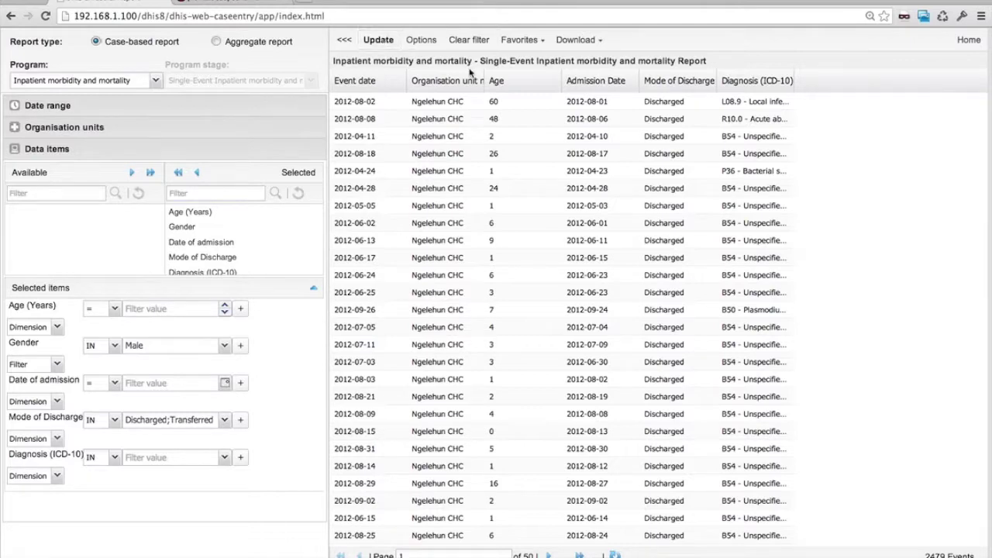
Step: Create a new favorite named 'Male inpatients for 2012'
left_click(538, 43)
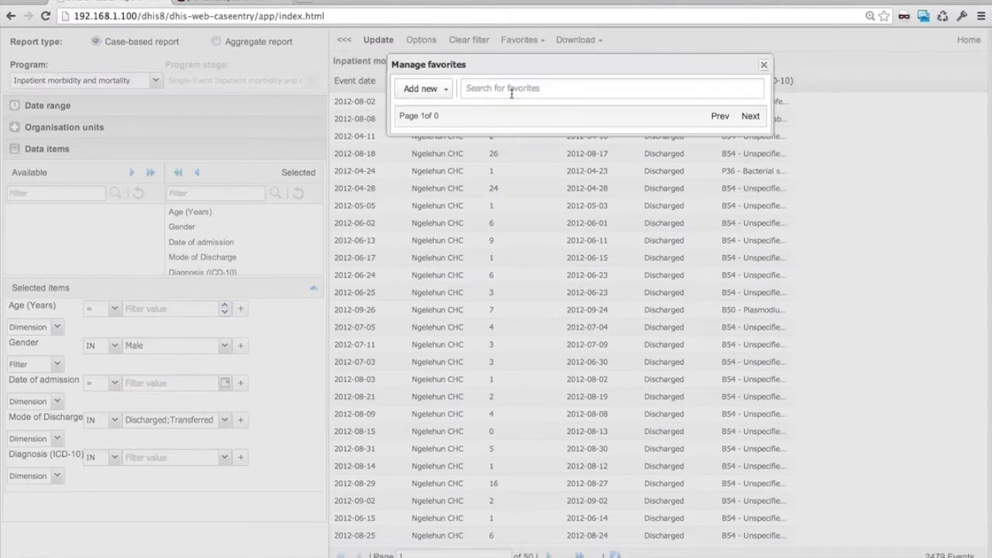
type("Male inpatients for 2012")
key("ctrl+a")
key("ctrl+c")
key("BackSpace")
left_click(425, 90)
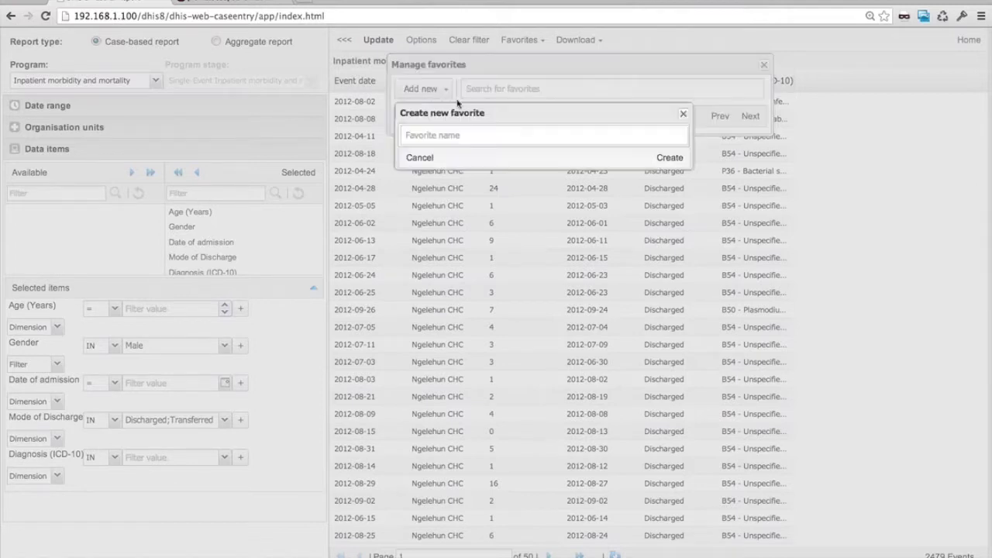
left_click(467, 141)
key("ctrl+v")
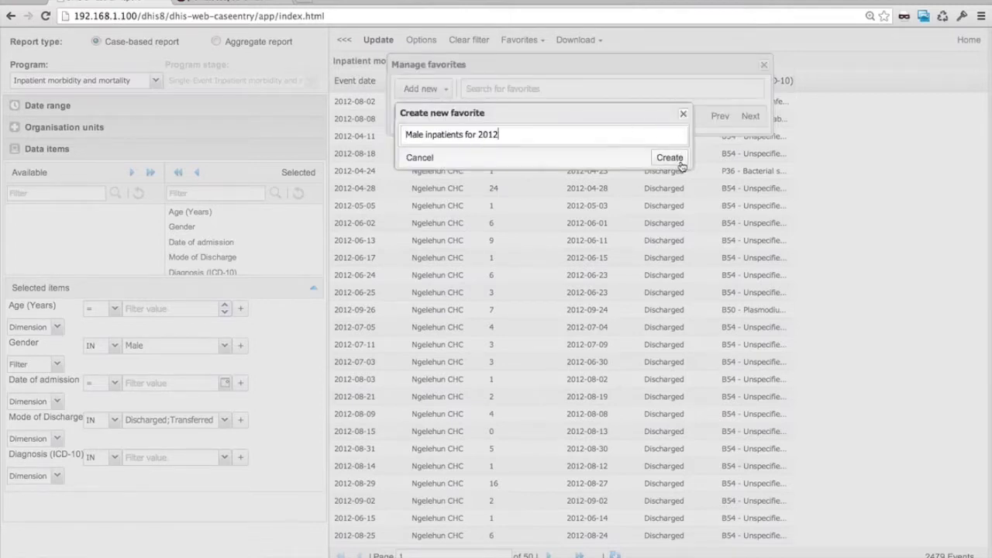
left_click(680, 159)
Step: Page through the saved favorites list and close the favorites manager
left_click(750, 116)
left_click(720, 117)
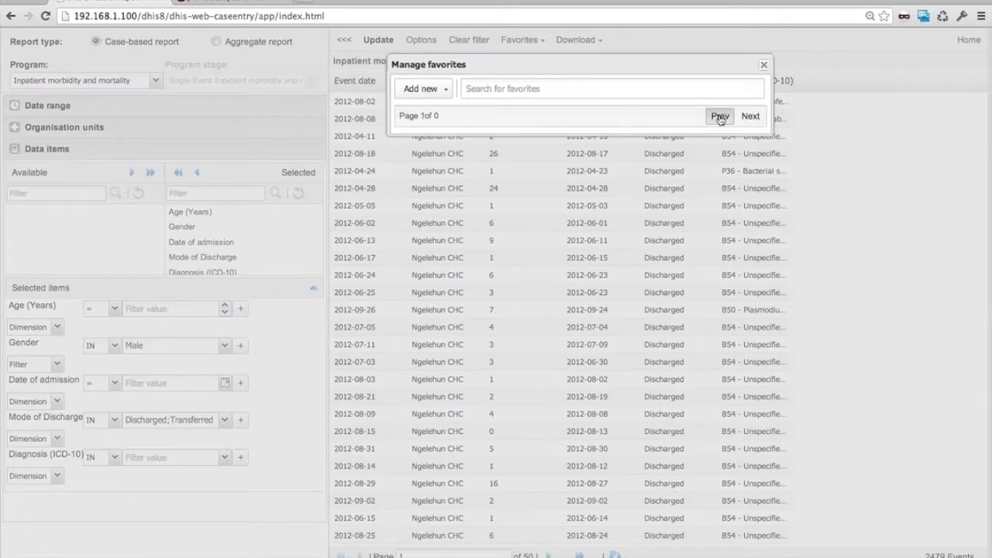
left_click(763, 65)
left_click(521, 39)
left_click(763, 66)
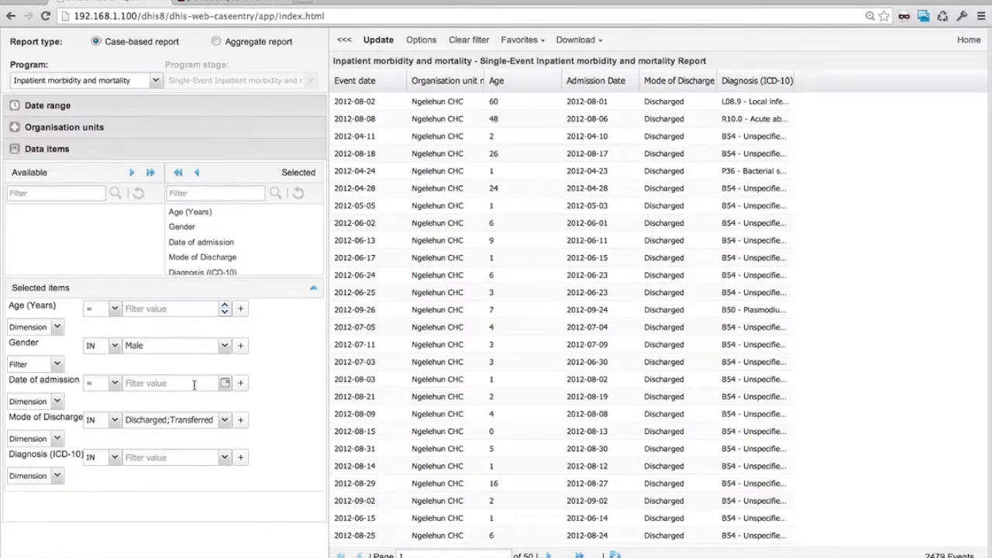
Step: Keep the Gender filter matching with the IN operator
left_click(114, 346)
left_click(116, 349)
left_click(115, 346)
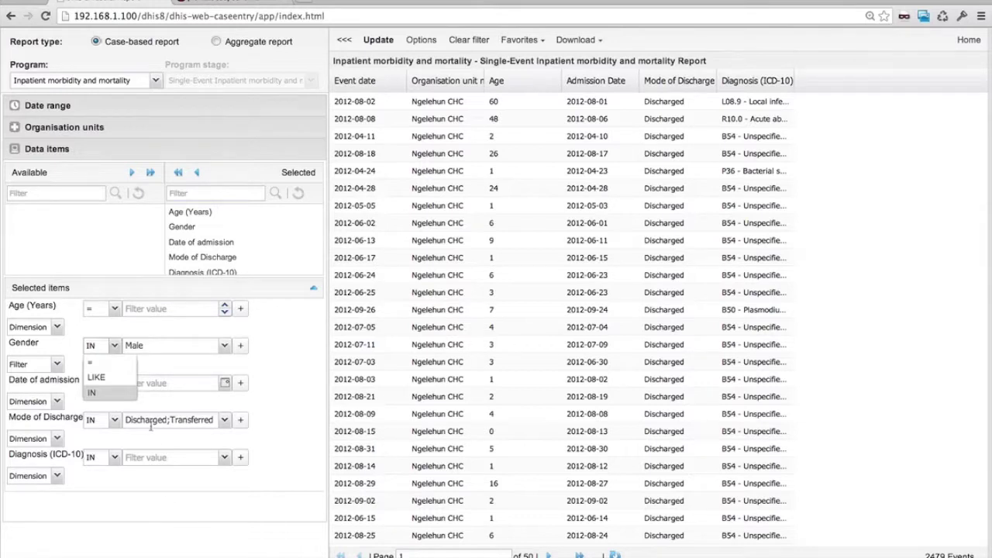
left_click(127, 435)
Step: Set Mode of Discharge to LIKE 'charg' and update the report to 2477 events
left_click(115, 420)
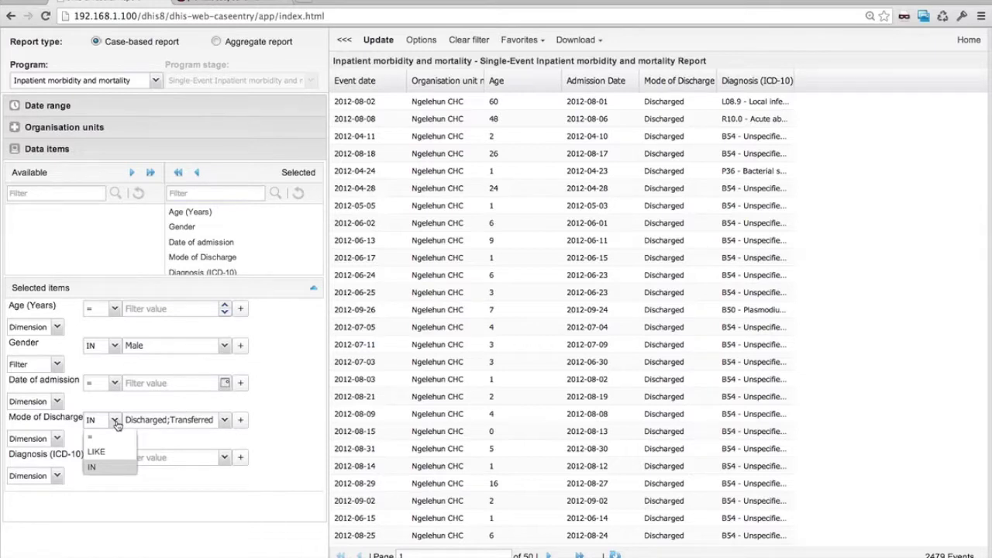
left_click(115, 421)
left_click(115, 421)
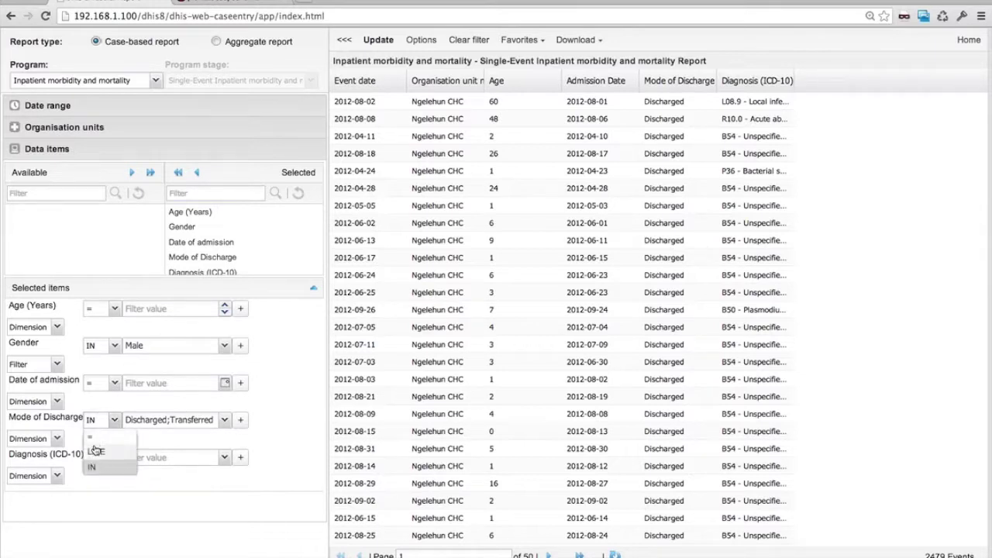
left_click(95, 450)
double_click(130, 420)
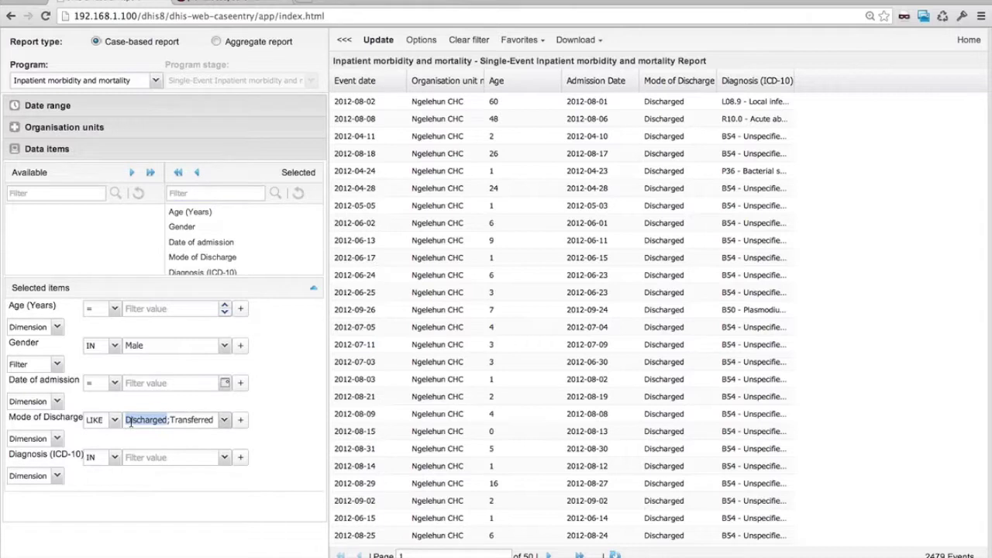
key("super+a")
type("Discharged")
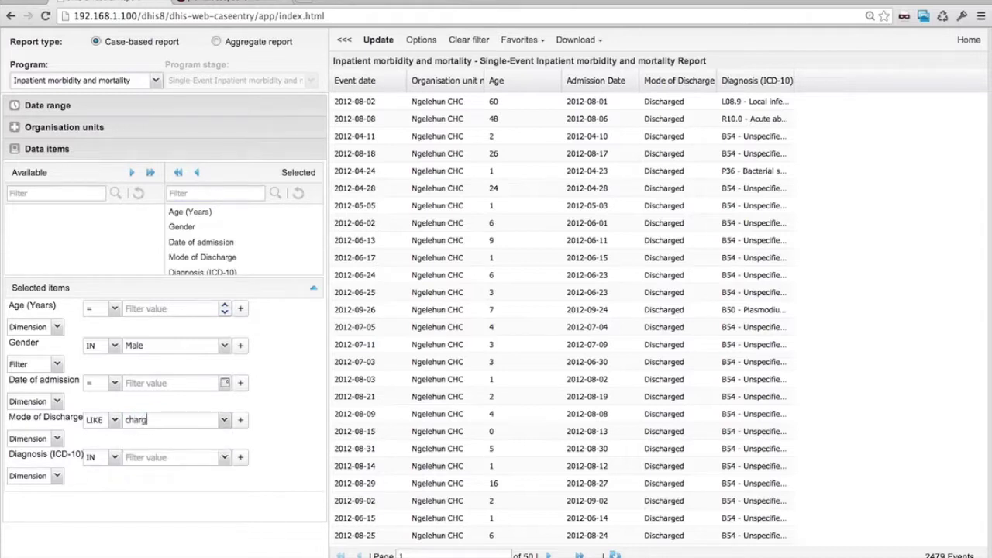
key("super+a")
type("chard")
key("BackSpace")
type("g")
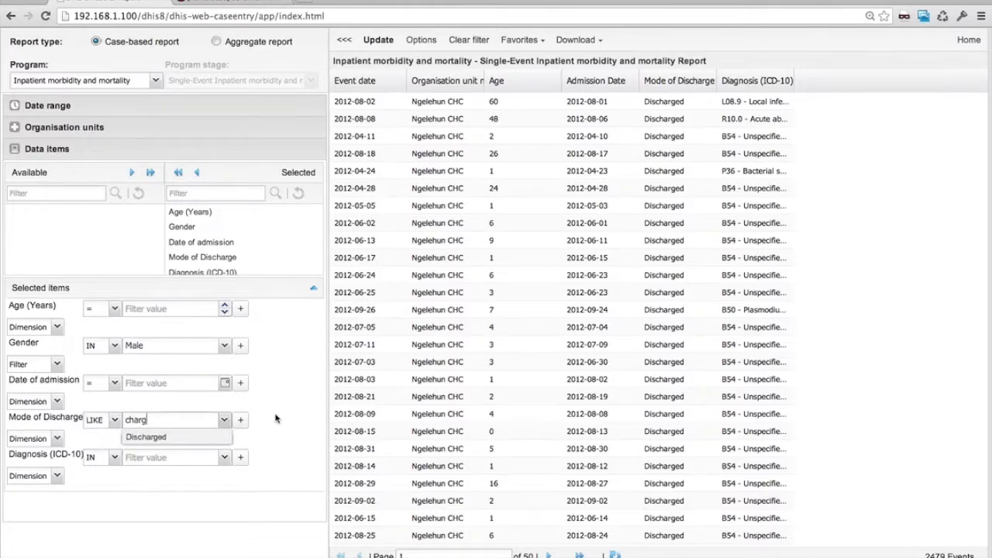
left_click(386, 42)
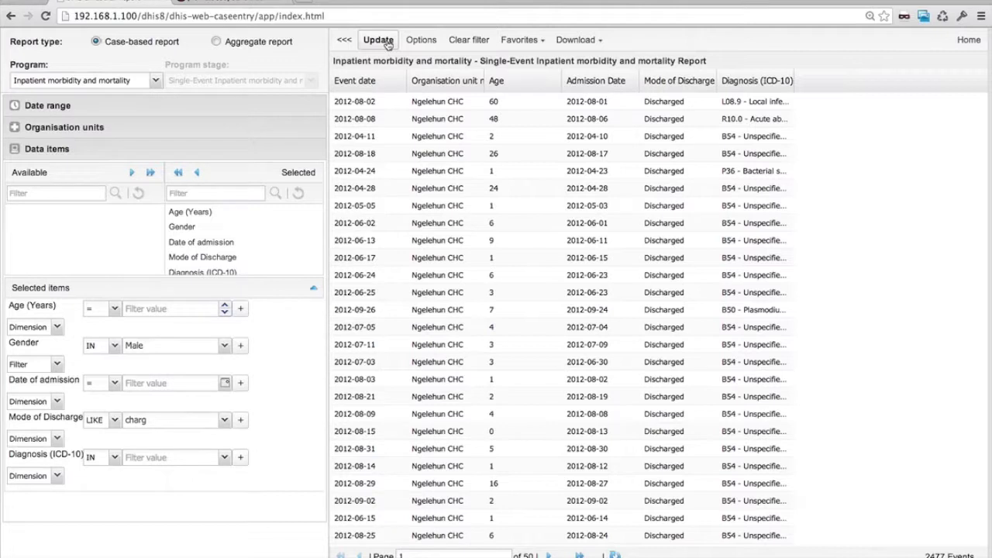
Step: Filter Diagnosis (ICD-10) LIKE 'B5' for 1897 events, widen its column, then reload the page
left_click(159, 460)
type("al")
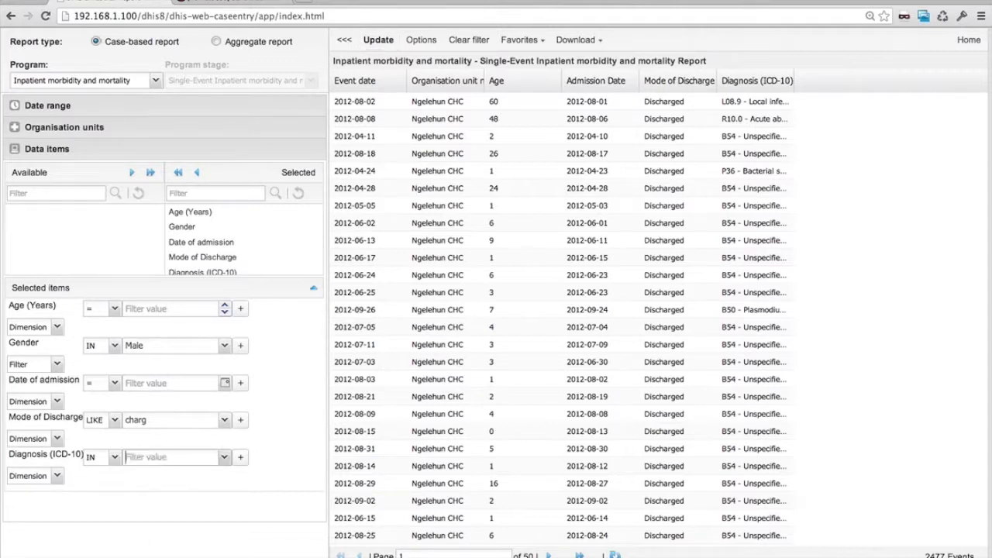
type("aria")
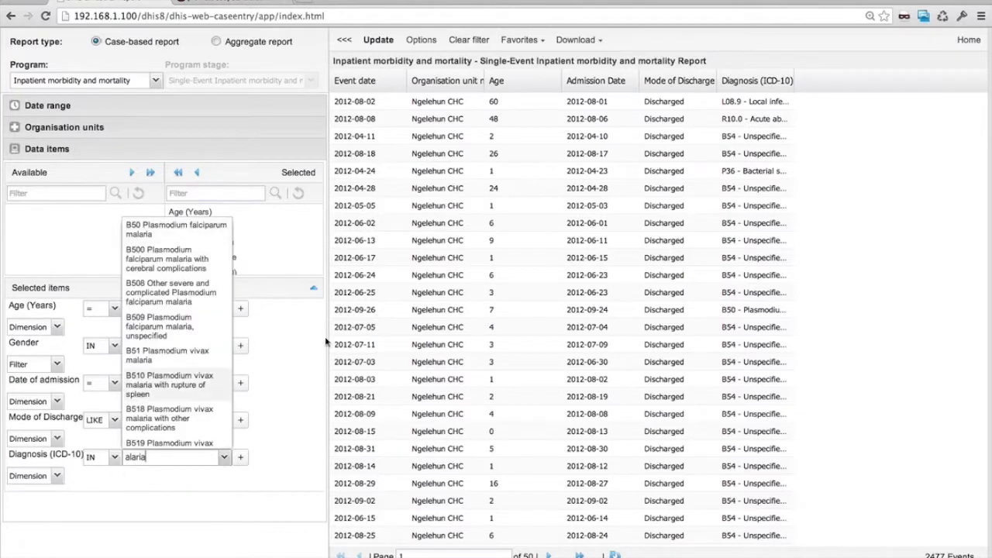
left_click(114, 456)
left_click(105, 492)
left_click_drag(155, 456, 71, 449)
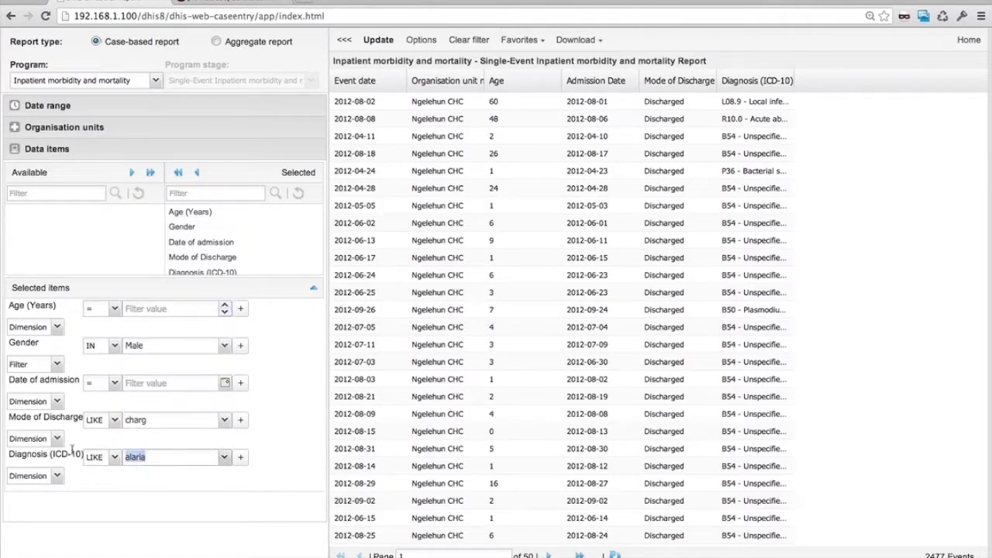
type("B5")
left_click(379, 44)
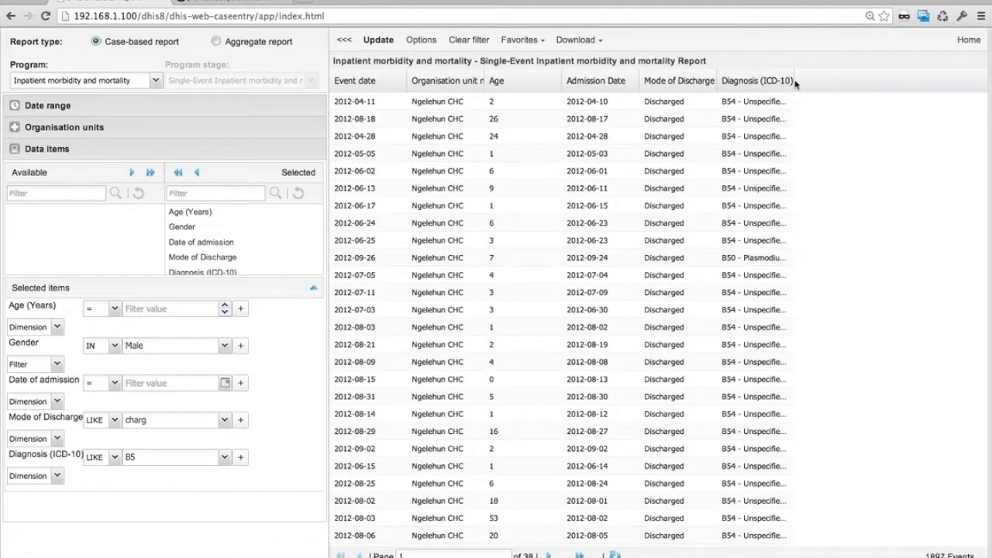
left_click_drag(794, 82, 930, 95)
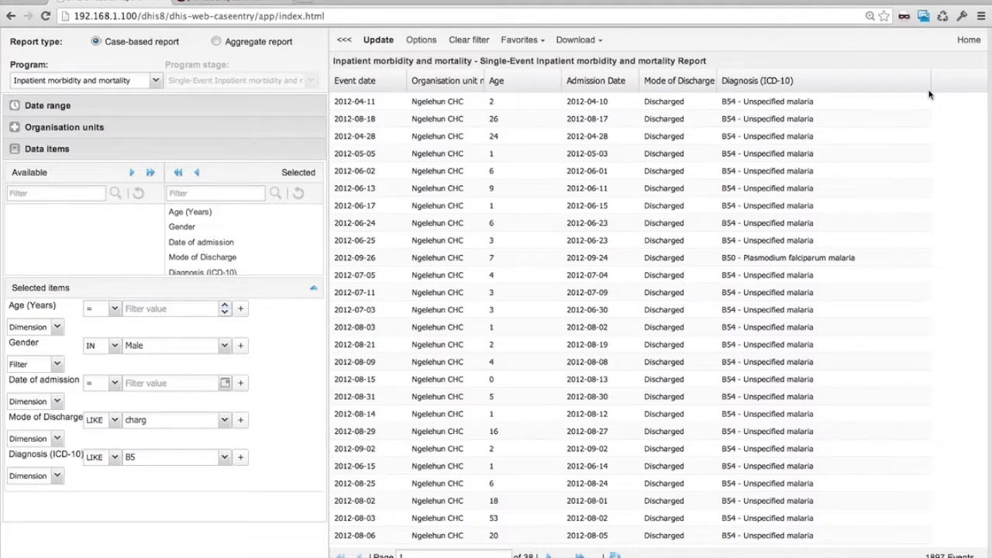
key("super+r")
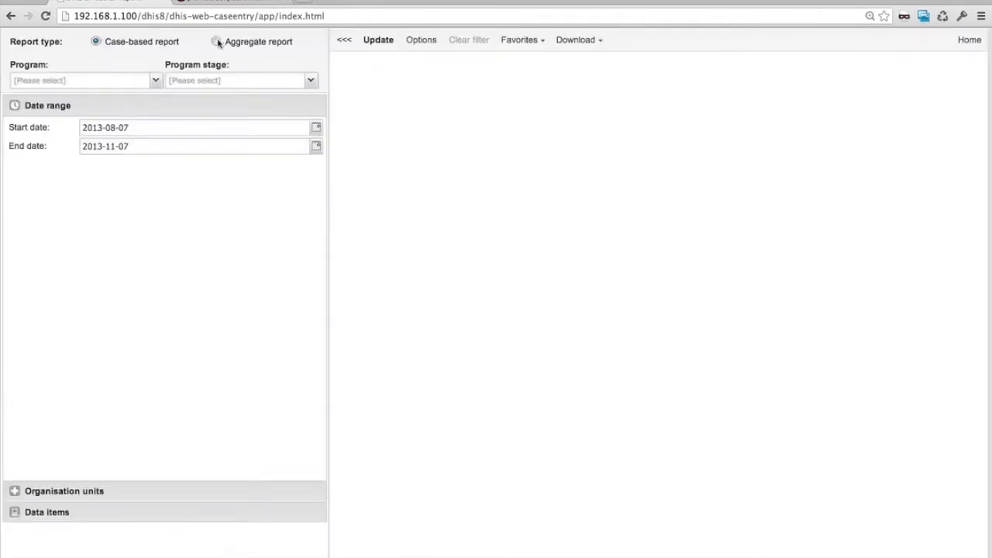
Step: Switch between aggregate and case-based report types and glance at the favorites manager
left_click(217, 41)
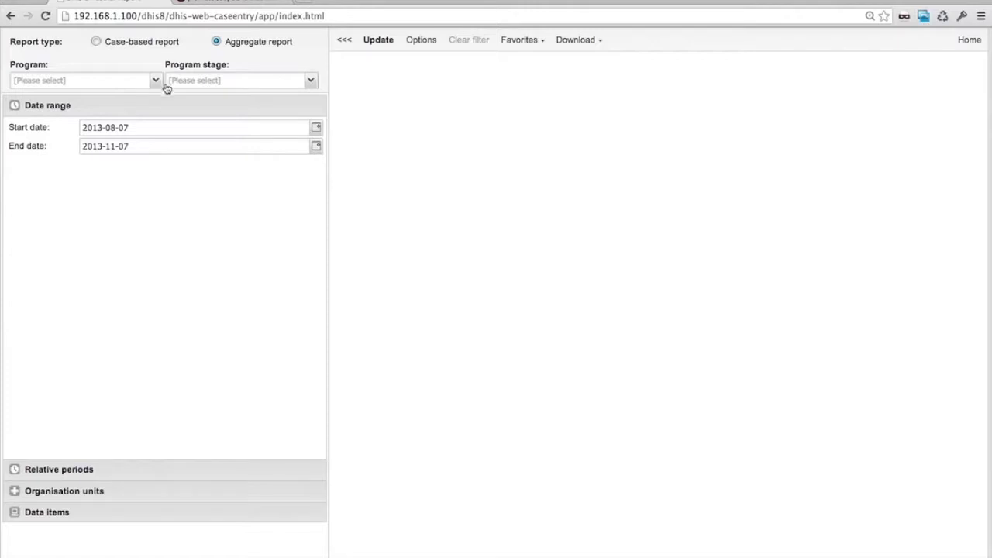
left_click(156, 83)
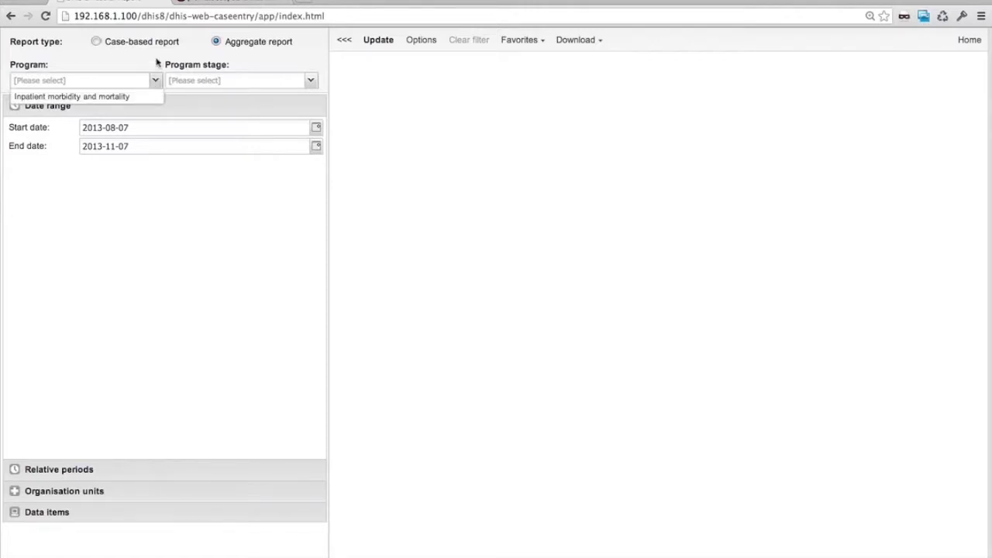
left_click(157, 63)
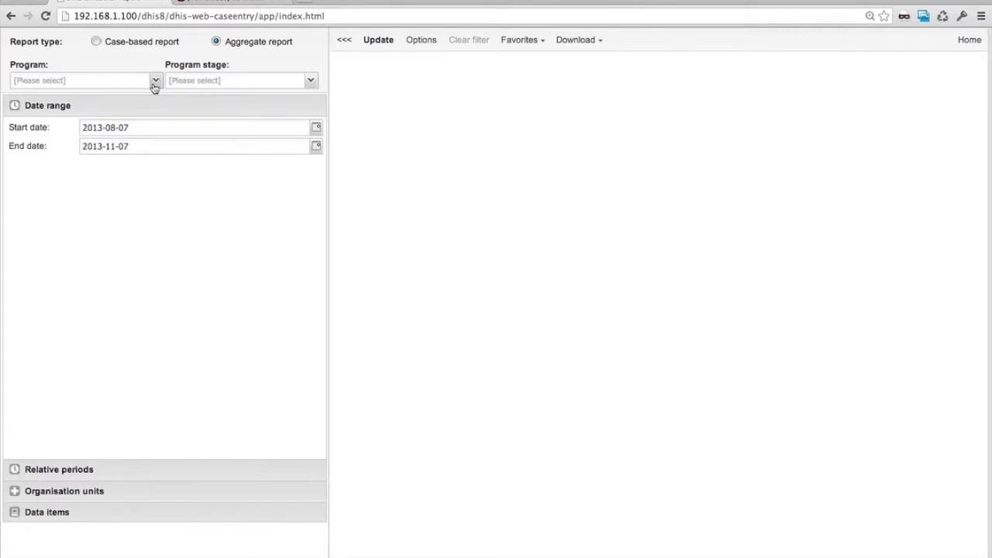
left_click(129, 41)
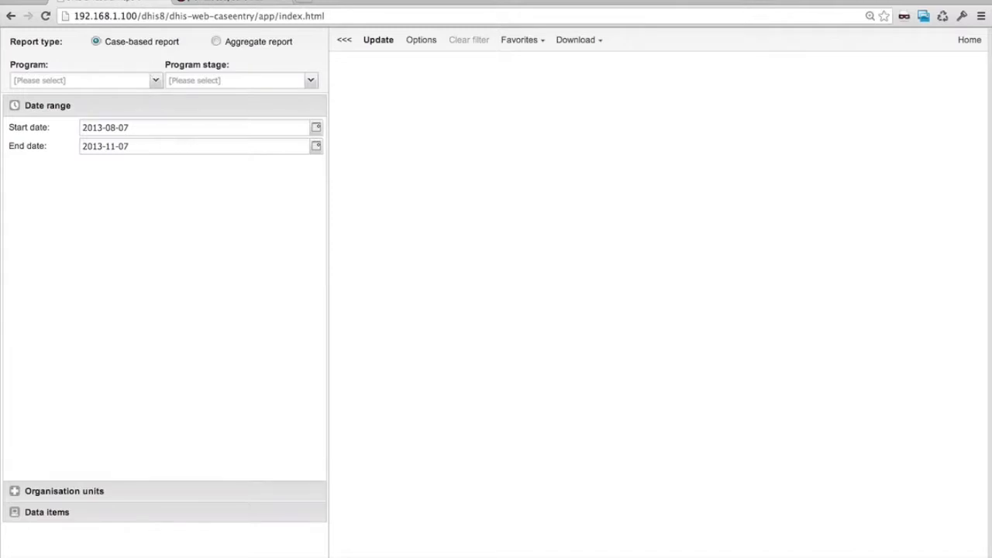
left_click(514, 39)
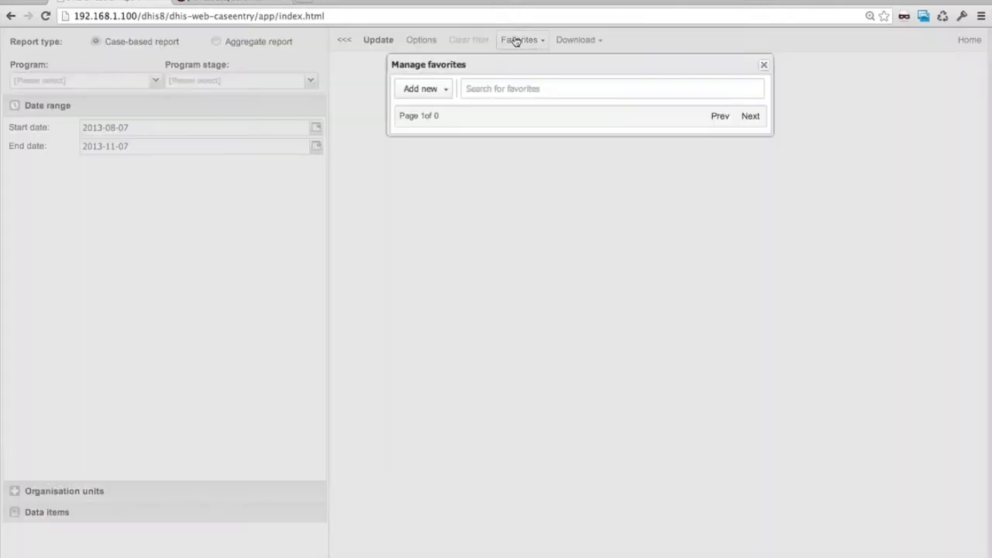
left_click(764, 66)
Step: Set up an aggregate report for Inpatient morbidity and mortality with both dates cleared
left_click(216, 41)
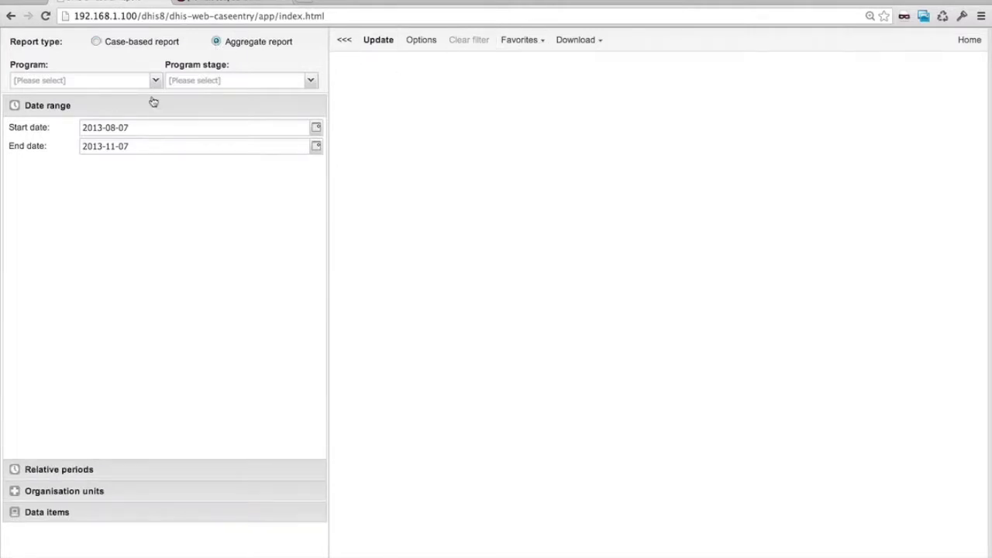
left_click(155, 80)
left_click(134, 96)
left_click_drag(155, 127, 10, 124)
key("BackSpace")
key("Tab")
key("BackSpace")
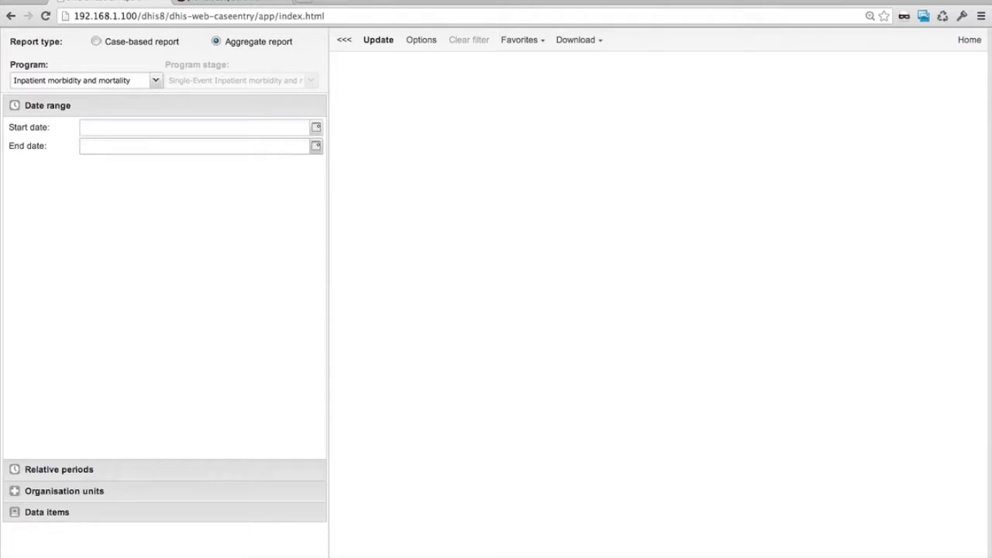
Step: Tick Last year under Relative periods and expand the Organisation units and Data items lists
left_click(96, 471)
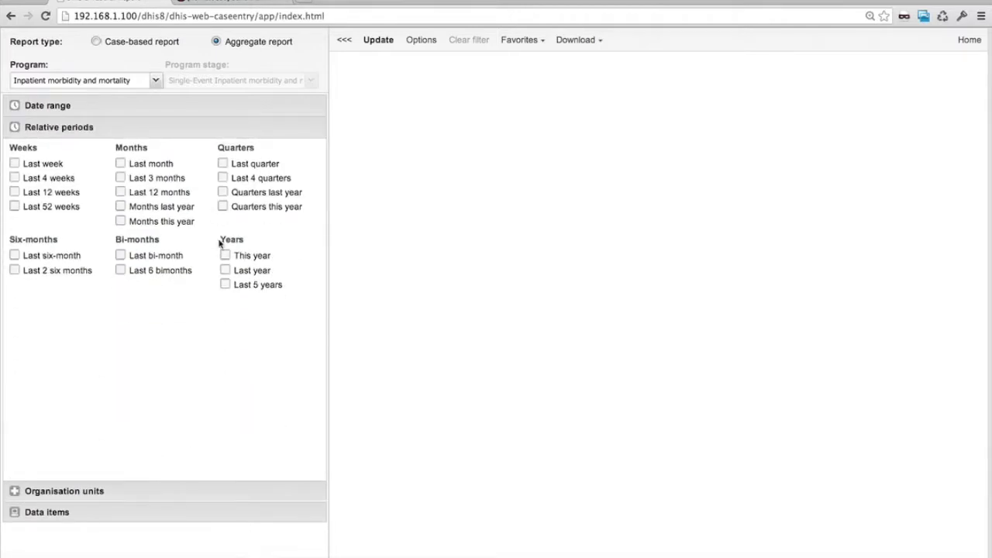
left_click(225, 271)
left_click(77, 491)
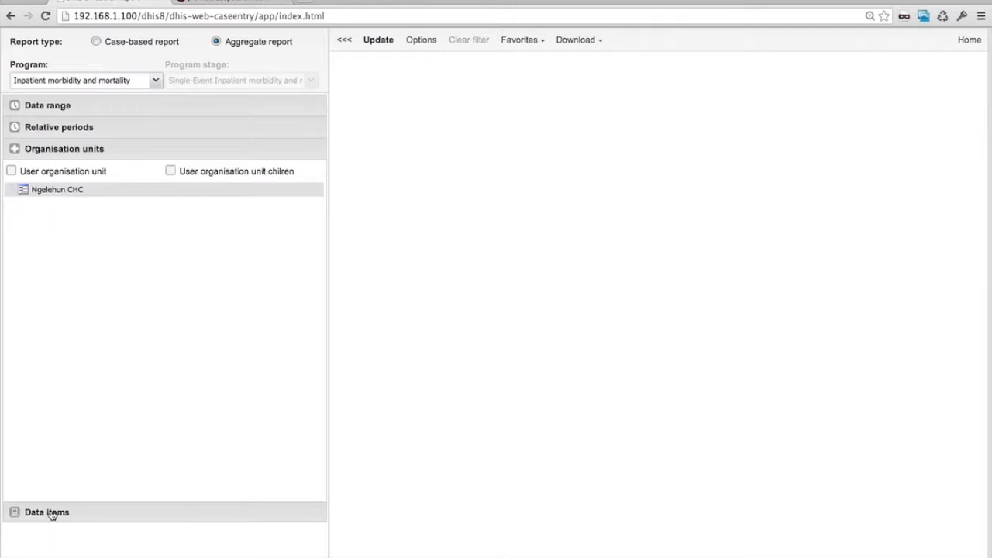
left_click(51, 511)
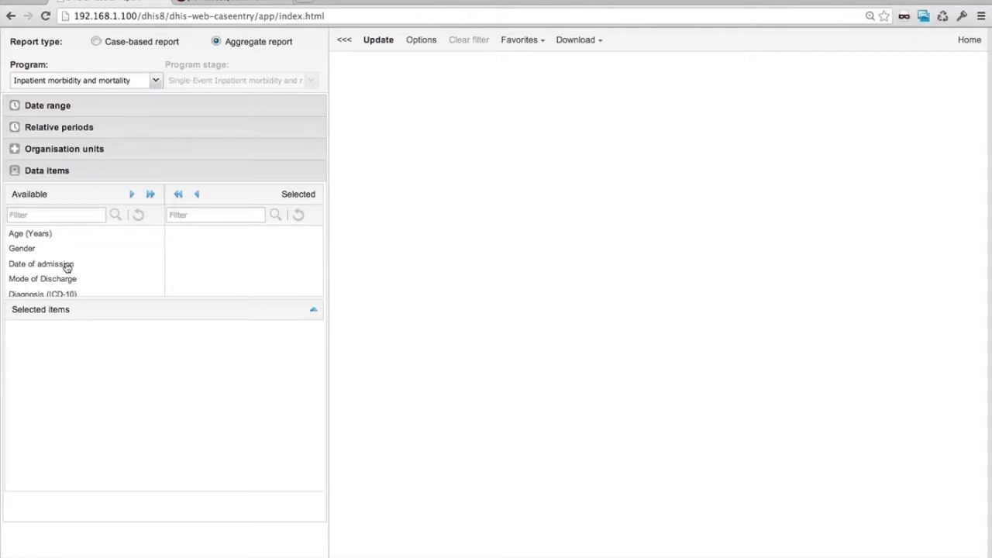
Step: Add Gender as a data item and update the report to show 2012 Male and Female totals
double_click(37, 250)
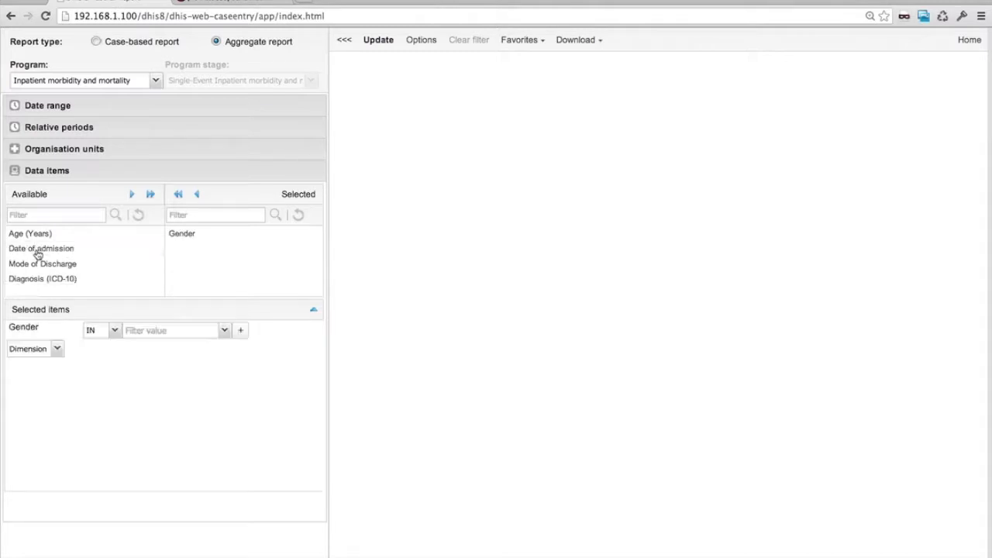
left_click(375, 43)
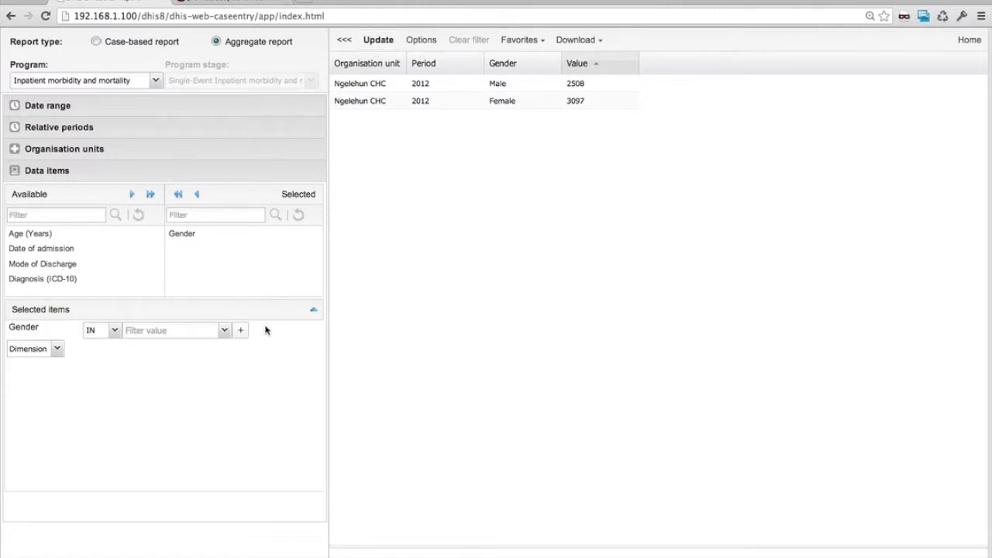
Step: Sort the Value column descending so Female (3097) is listed above Male (2508)
left_click(594, 65)
left_click(593, 65)
left_click(594, 65)
left_click(594, 65)
left_click(594, 65)
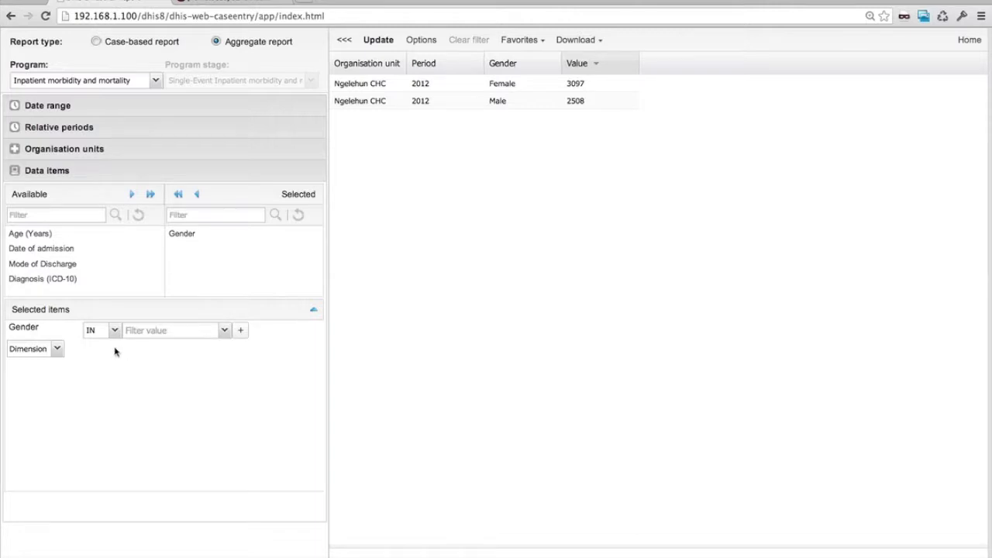
Step: Add Mode of Discharge as a breakdown and restrict Gender to = Male
double_click(44, 264)
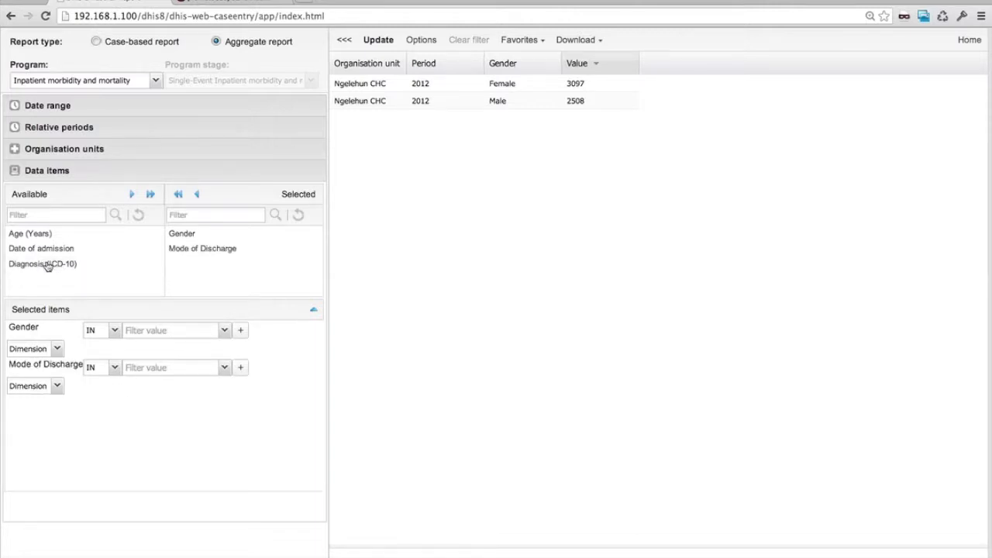
left_click(377, 41)
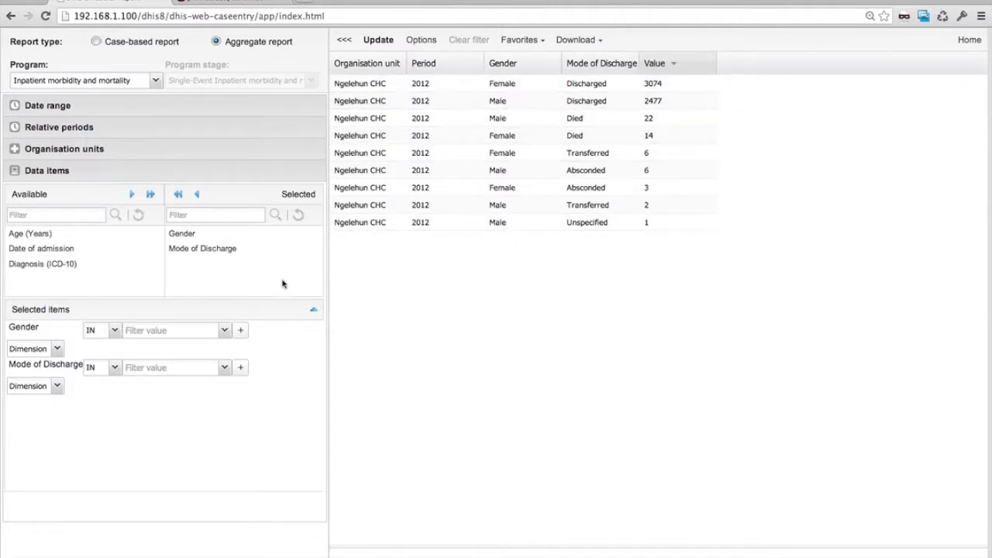
left_click(114, 330)
left_click(101, 345)
left_click(225, 332)
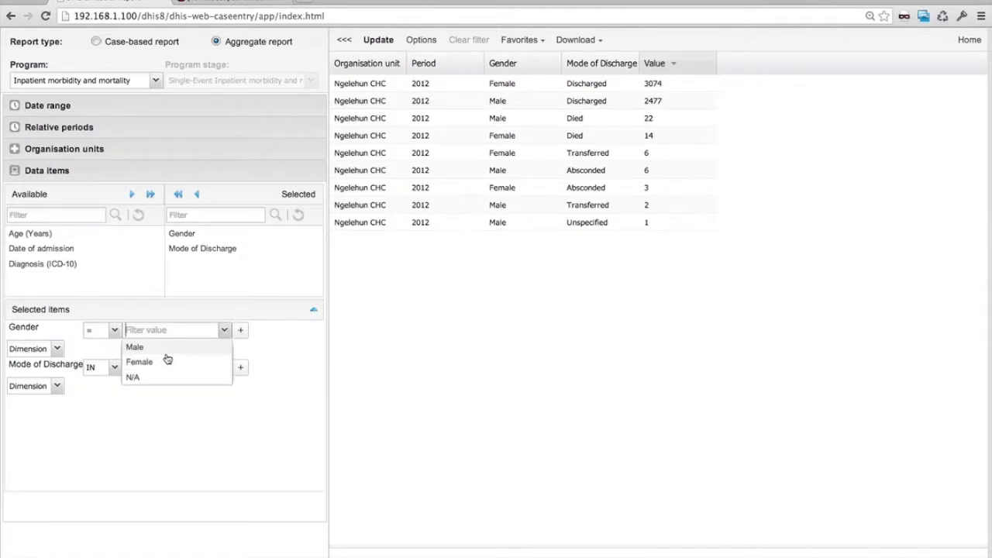
left_click(167, 349)
left_click(379, 40)
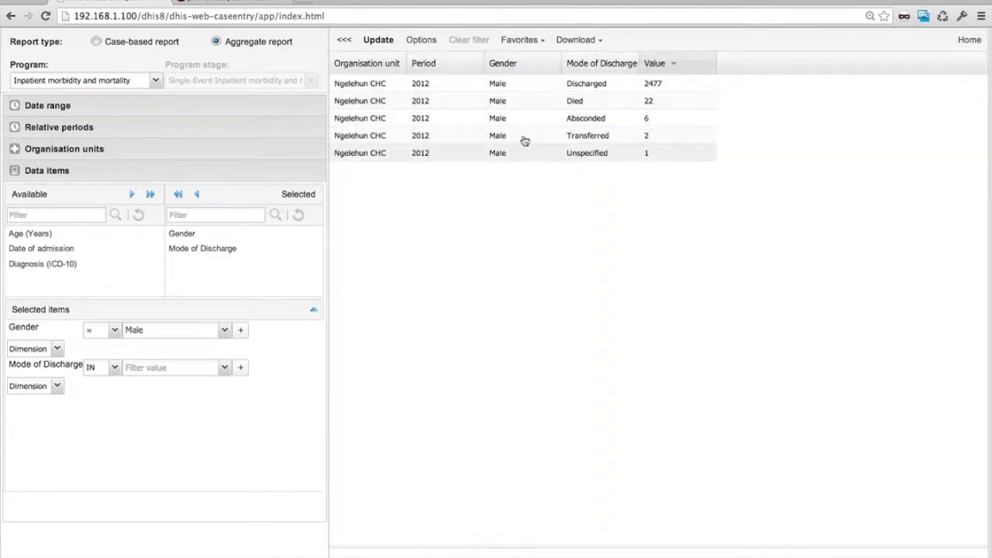
Step: Switch Gender from a dimension to a filter, giving 2477 Discharged, 22 Died, 6 Absconded
left_click(58, 348)
left_click(43, 380)
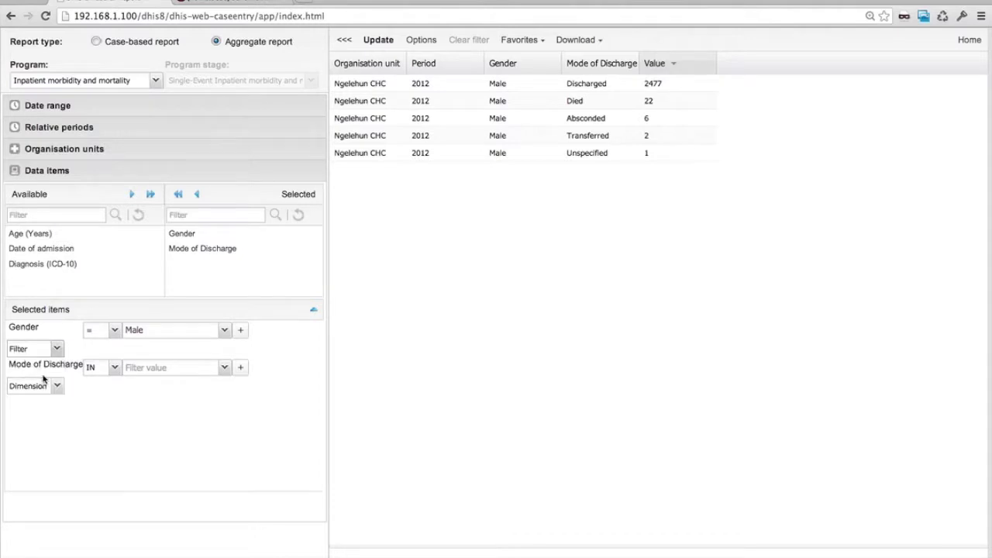
left_click(379, 40)
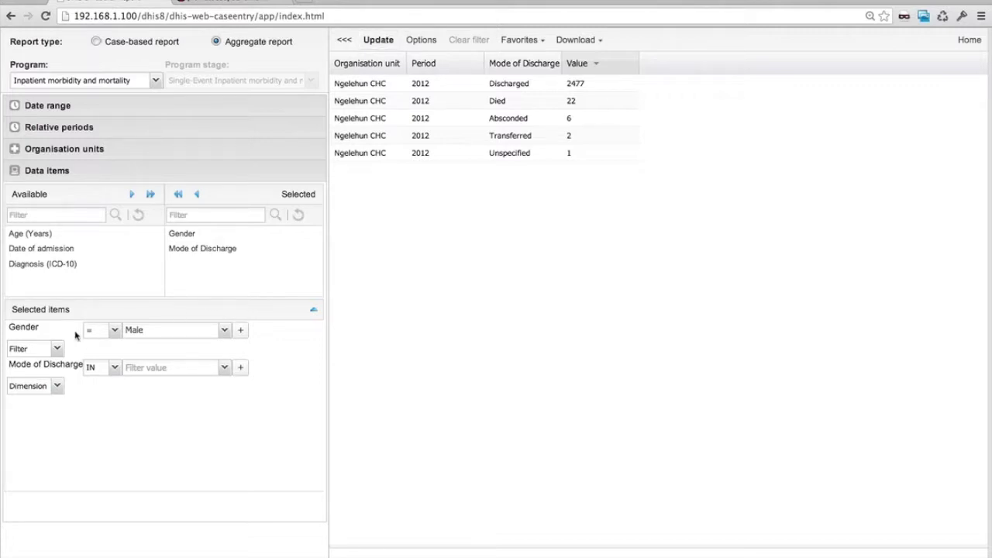
Step: Swap Gender and Mode of Discharge for Diagnosis (ICD-10), update, and widen the diagnosis column
double_click(181, 236)
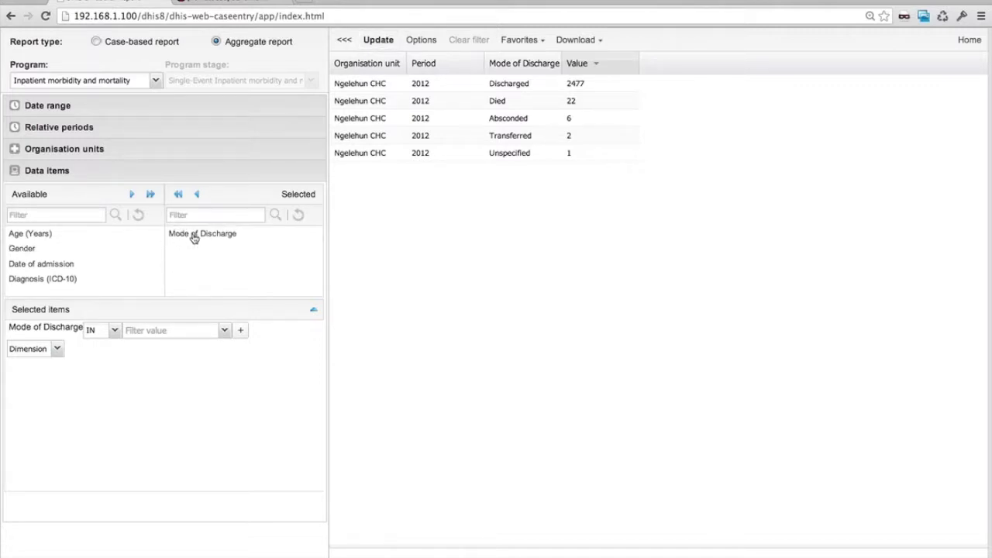
double_click(78, 284)
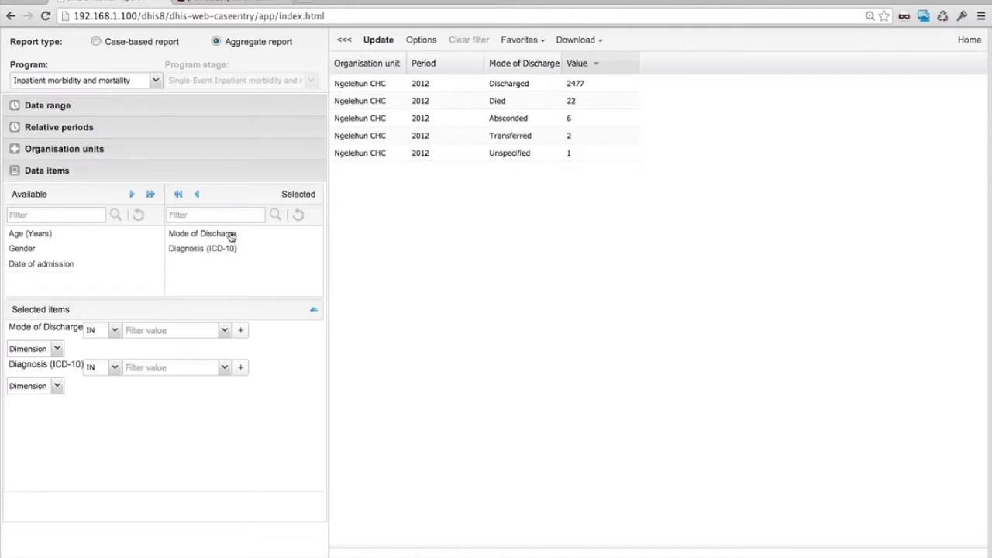
double_click(228, 234)
left_click(377, 43)
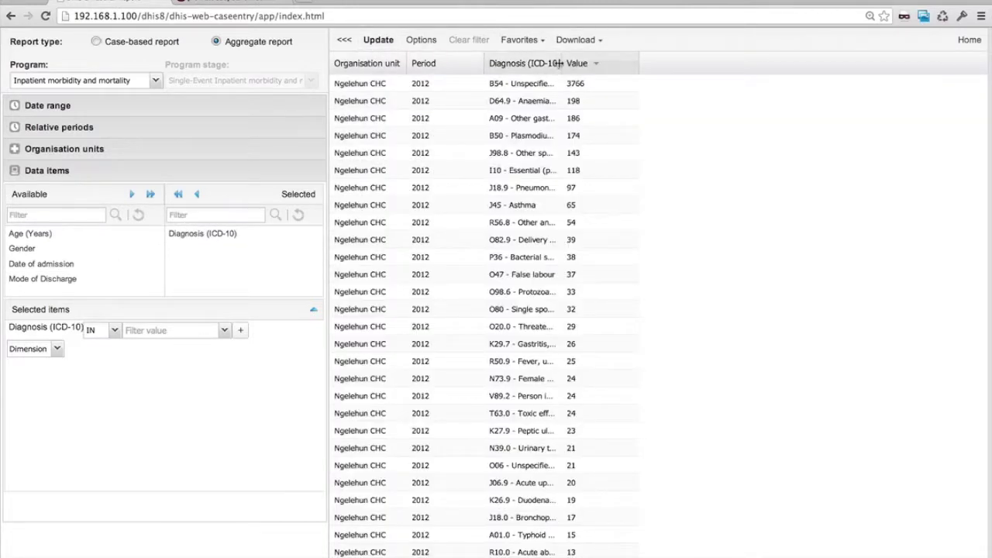
left_click_drag(563, 64, 648, 72)
scroll(611, 222, "down", 15)
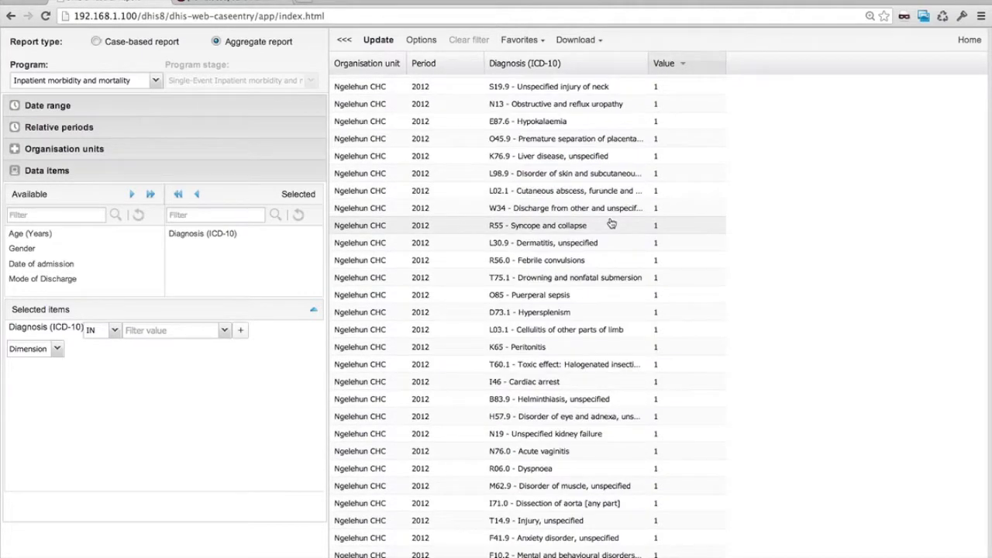
scroll(611, 223, "up", 15)
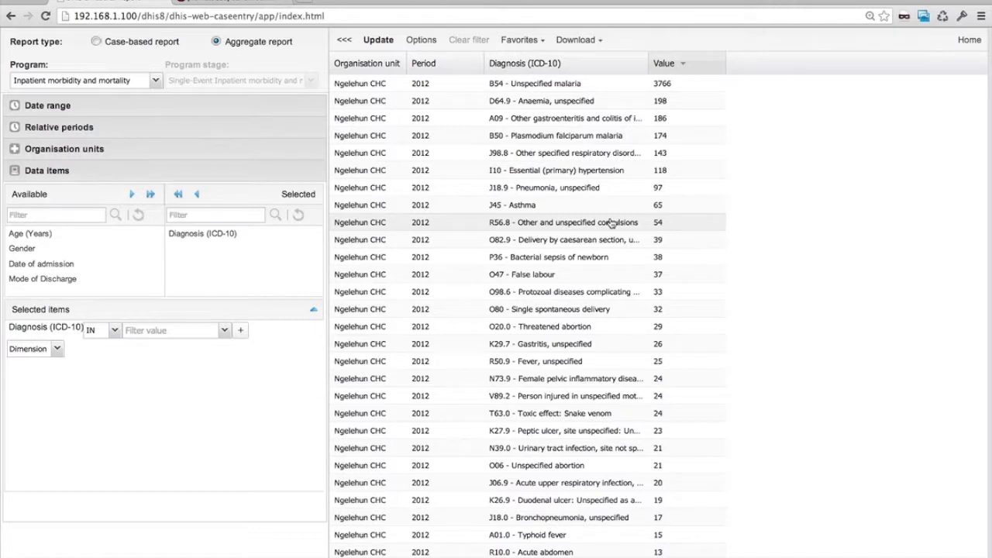
Step: Set the report's record limit to 10 in Options, ending the list at O82.9 (39)
left_click(422, 41)
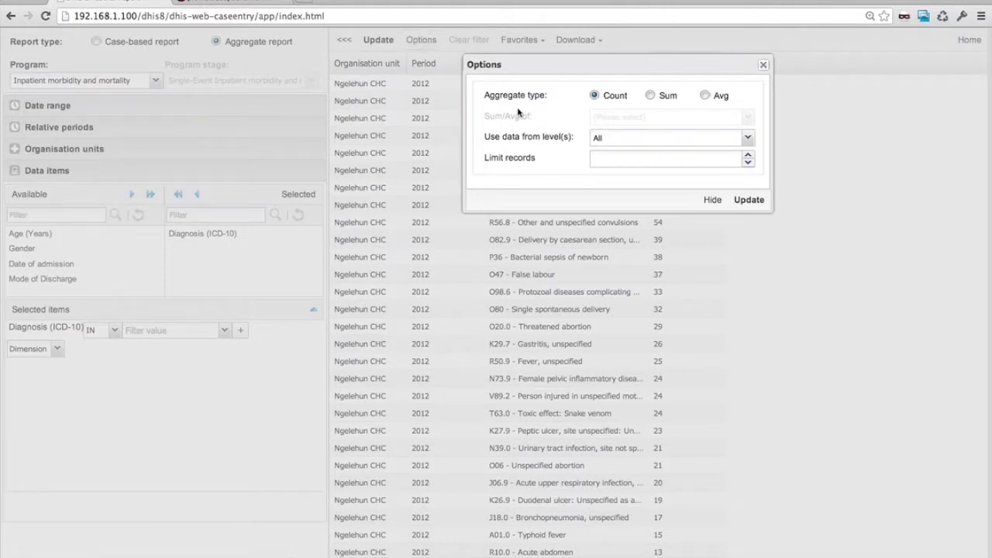
left_click(749, 155)
left_click(748, 154)
left_click(749, 200)
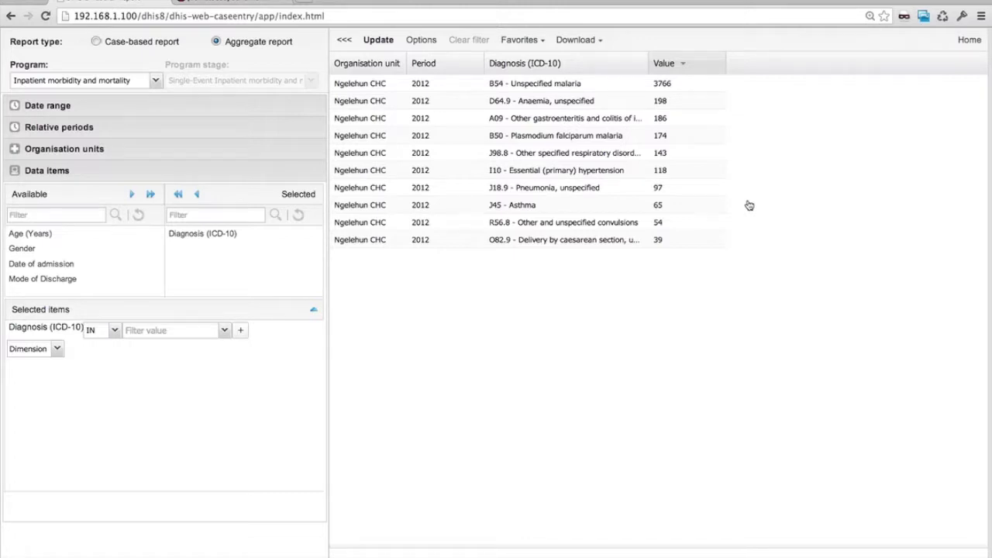
Step: Create a new favorite named 'Inpatient Top 10 2012' and close the favorites dialogs
left_click(530, 40)
left_click(529, 57)
left_click(440, 90)
left_click(495, 136)
type("Male inpatients for 2012")
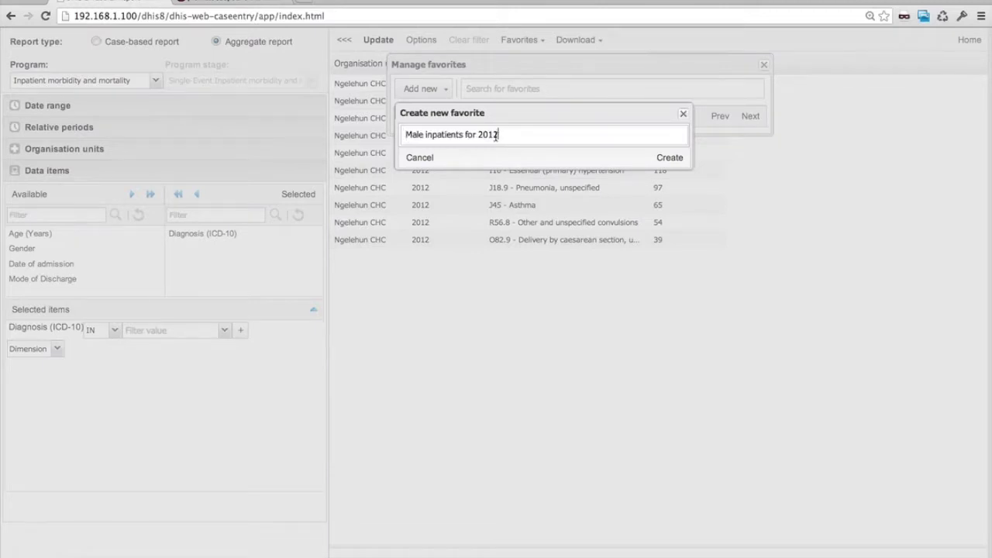
left_click_drag(502, 134, 390, 137)
type("OPD ")
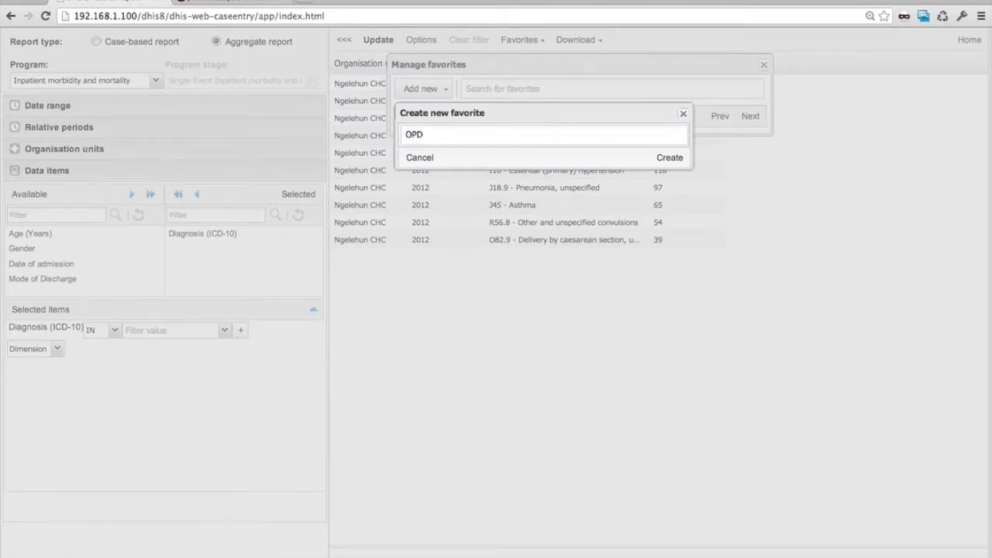
type("Top 10 2012")
double_click(415, 134)
type("Inpatient")
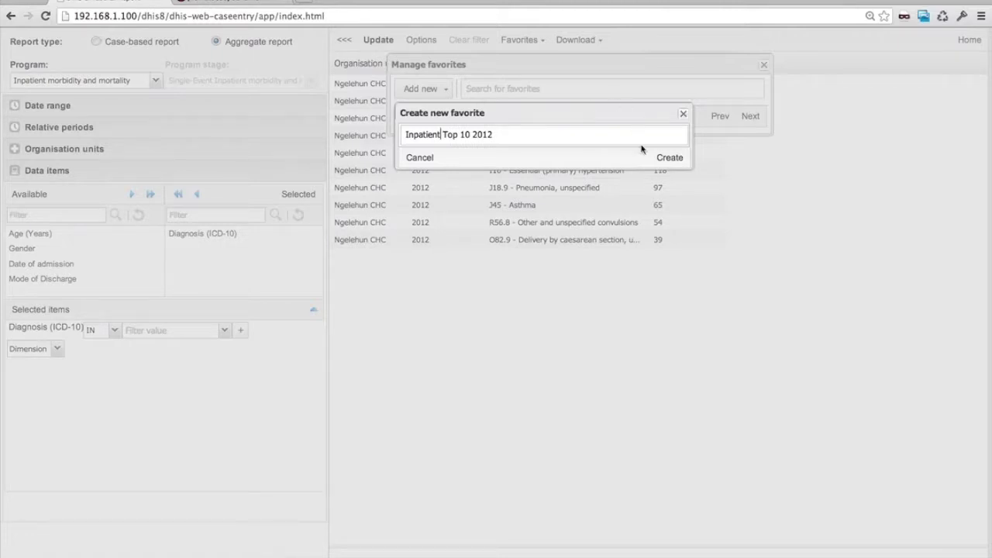
left_click(660, 159)
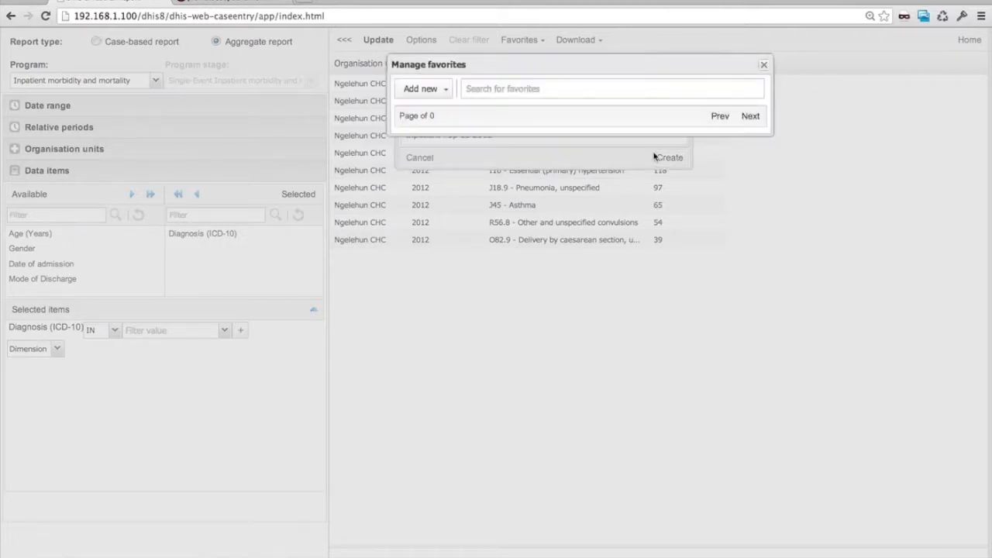
left_click(763, 67)
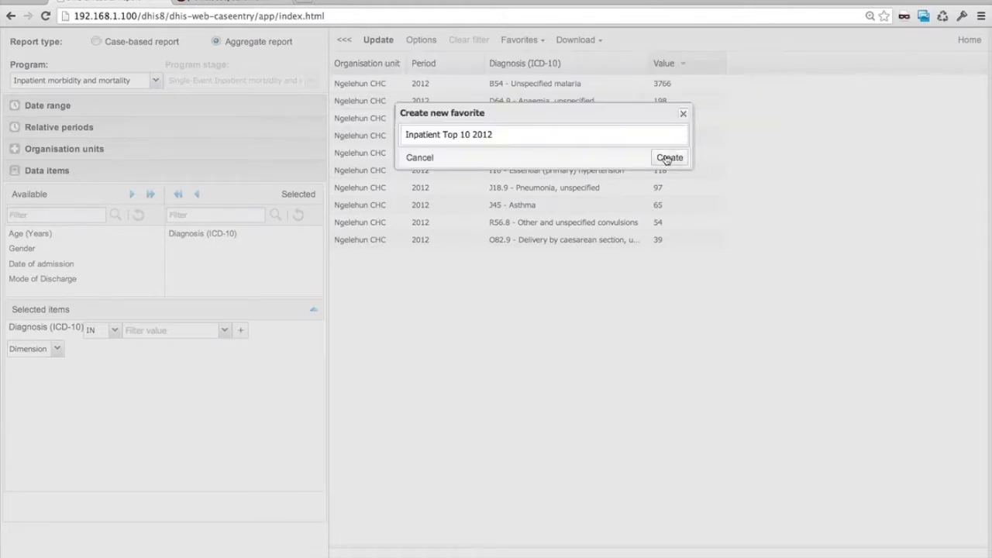
left_click(683, 114)
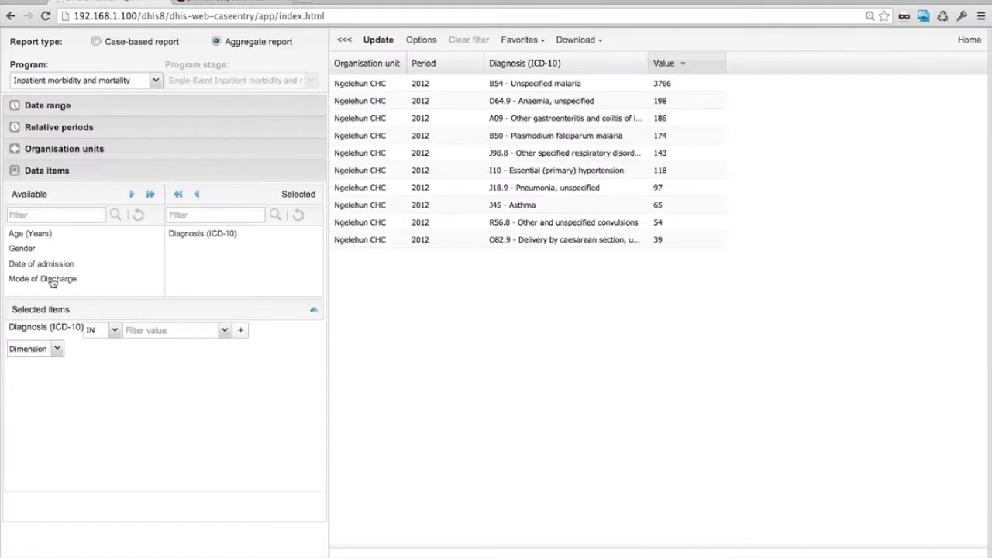
Step: Add Mode of Discharge as a filter set to = Died, leaving B54 Unspecified malaria at 20
double_click(48, 280)
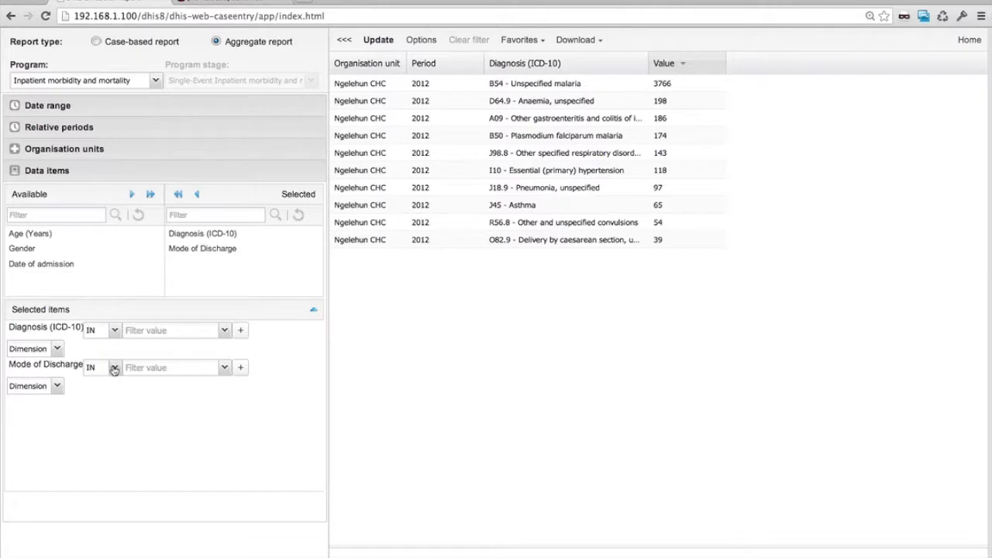
left_click(113, 368)
left_click(102, 383)
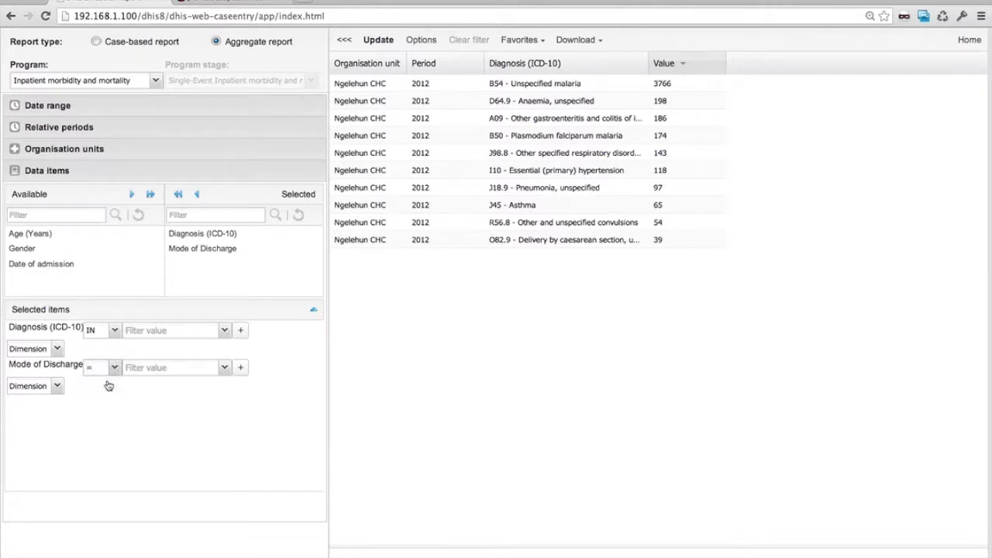
left_click(224, 366)
left_click(179, 402)
left_click(56, 385)
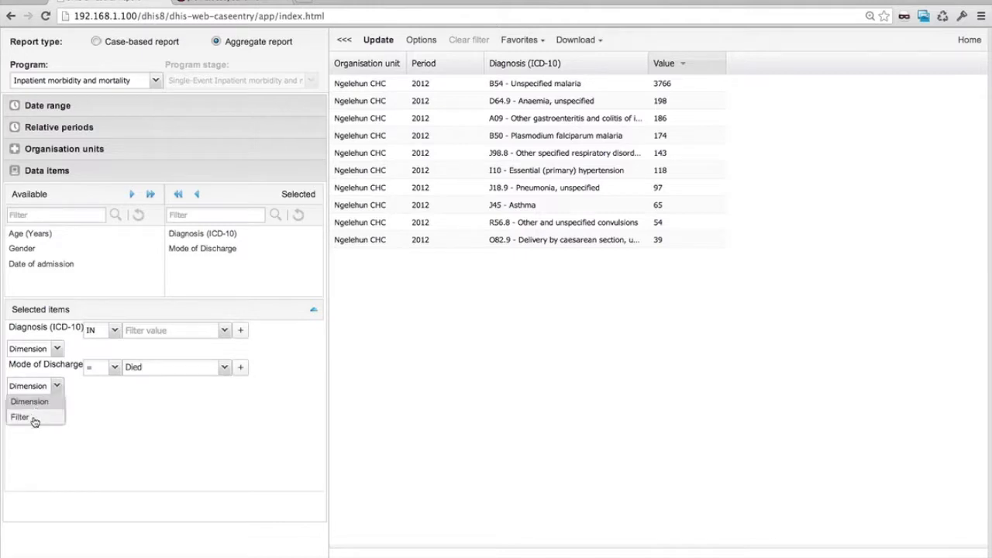
left_click(32, 418)
left_click(378, 40)
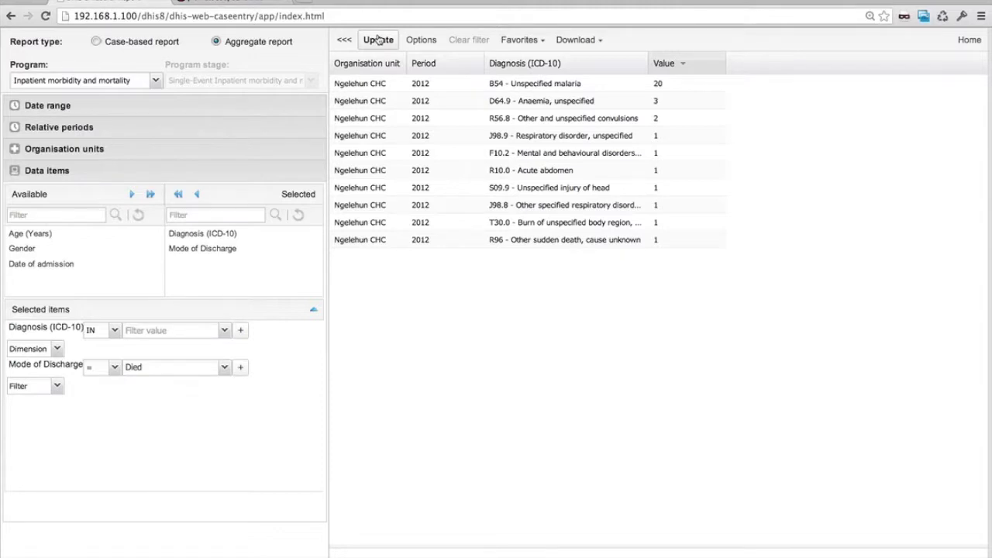
Step: Switch back to Keynote and start the slideshow
key("super+Tab")
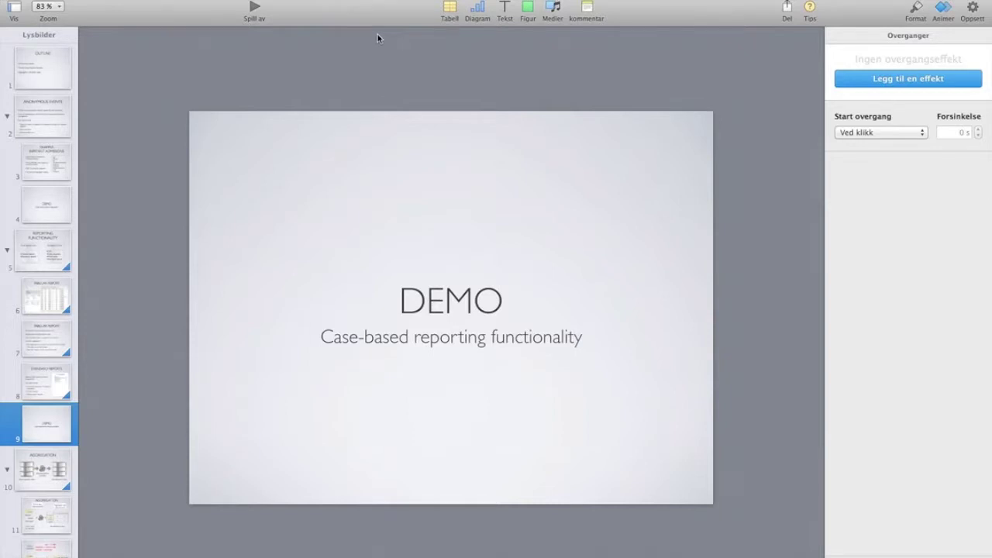
left_click(254, 7)
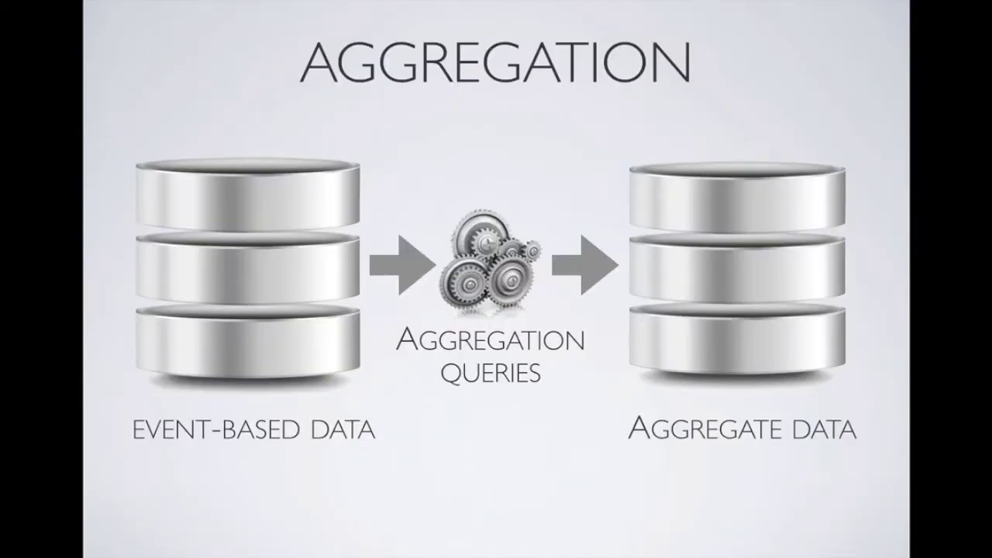
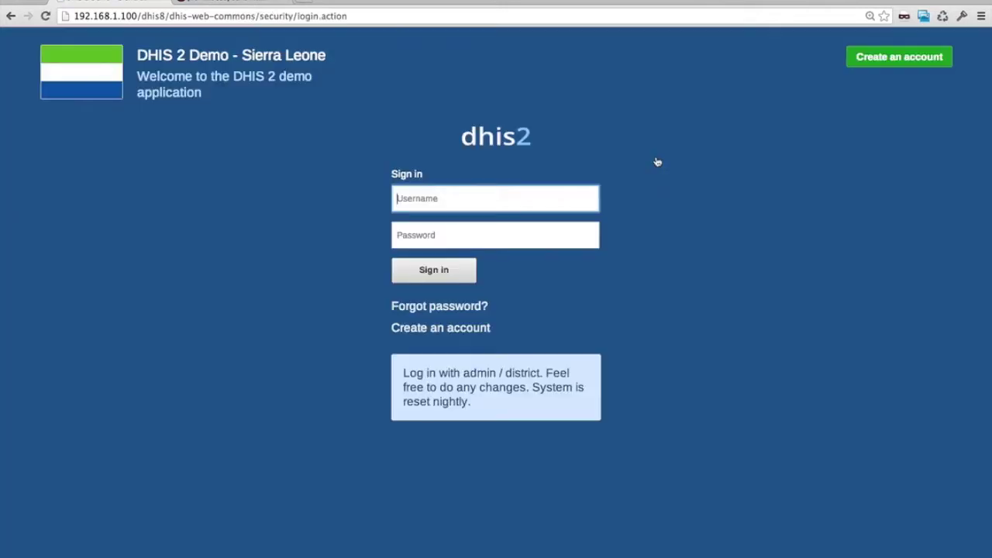
Step: Enter the username and password into the login form; the sign-in attempts are rejected
left_click(481, 194)
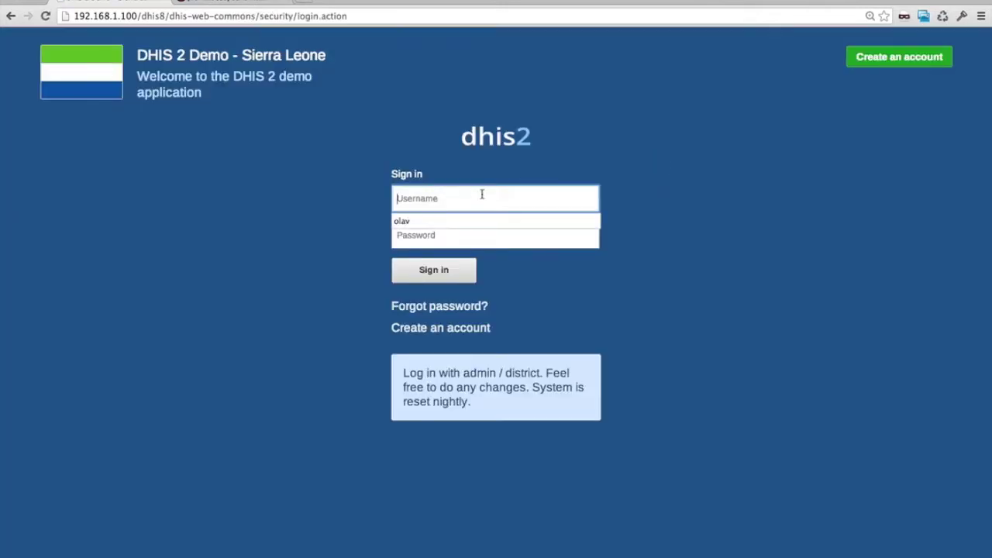
key("Tab")
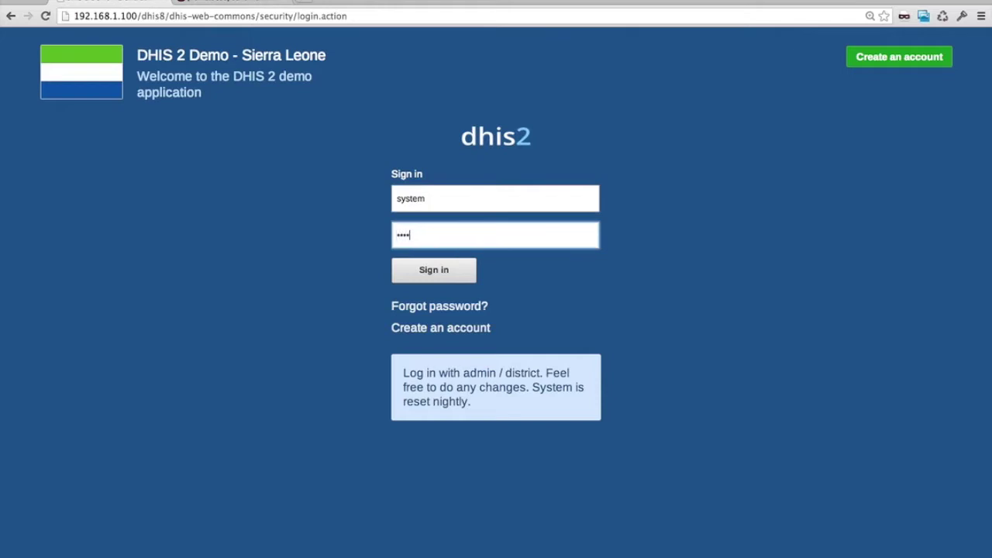
key("Return")
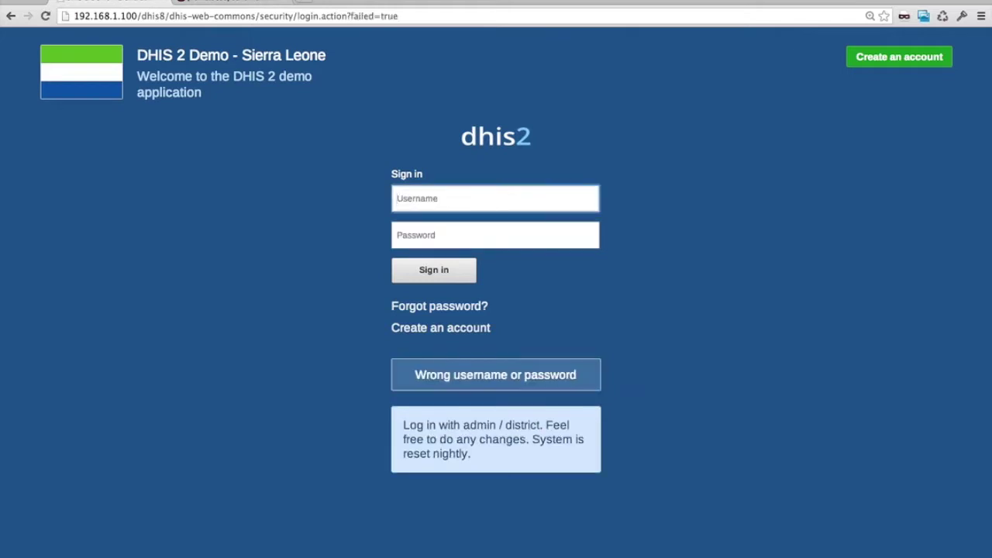
key("Return")
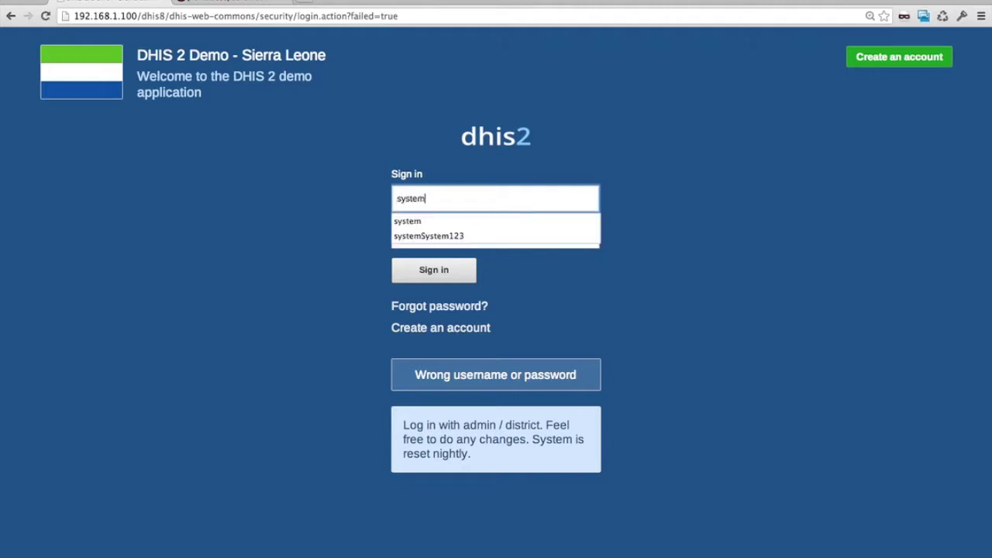
Step: Re-enter the username and correct password to sign in to the Individual Records page
key("BackSpace")
key("Tab")
key("ctrl+a")
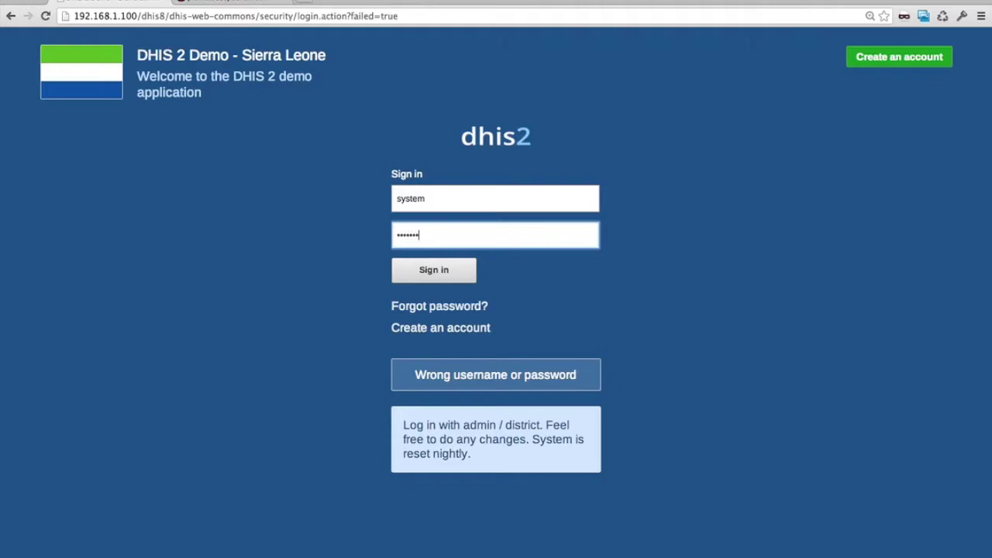
key("Return")
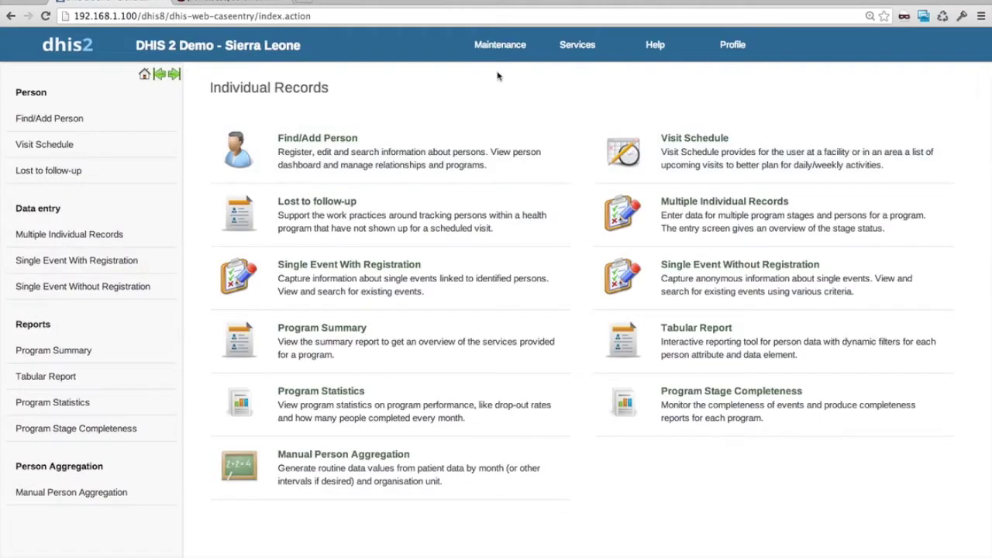
mouse_move(509, 56)
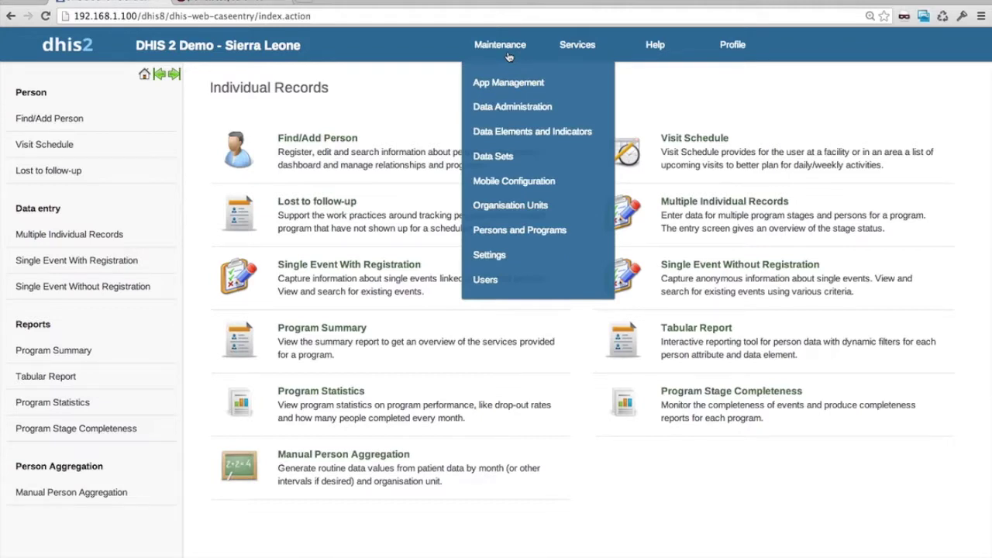
Step: Open Aggregation Query Builder management under Maintenance > Persons and Programs
left_click(555, 237)
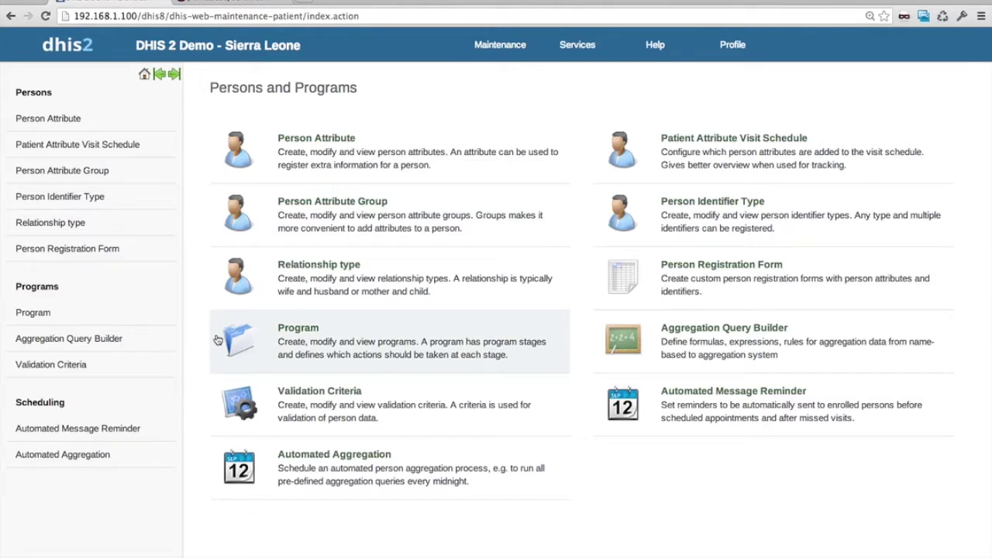
left_click(116, 339)
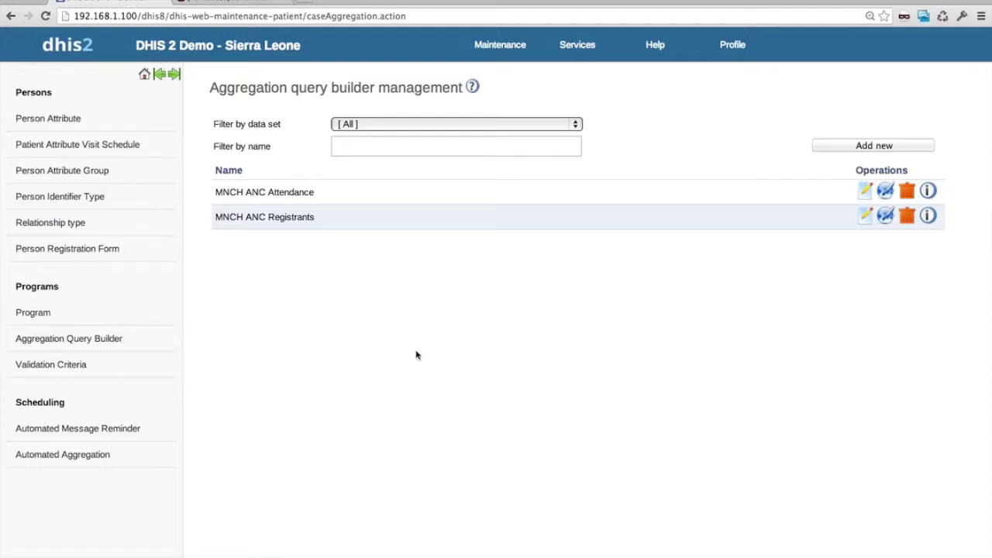
Step: Add a new query with data set MNCH Yearly Summary and data element MNCH Cases of anaemia during ANC
left_click(867, 147)
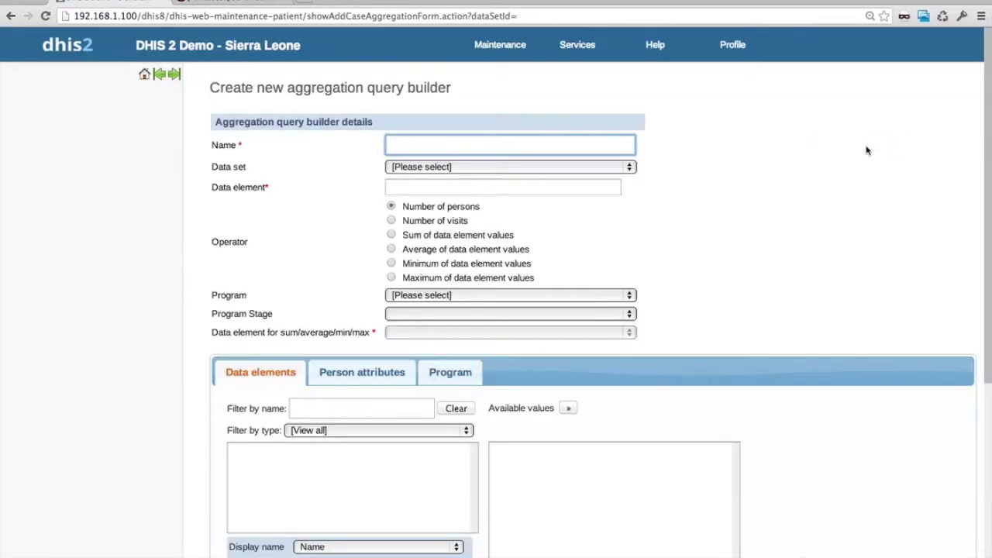
scroll(867, 151, "down", 1)
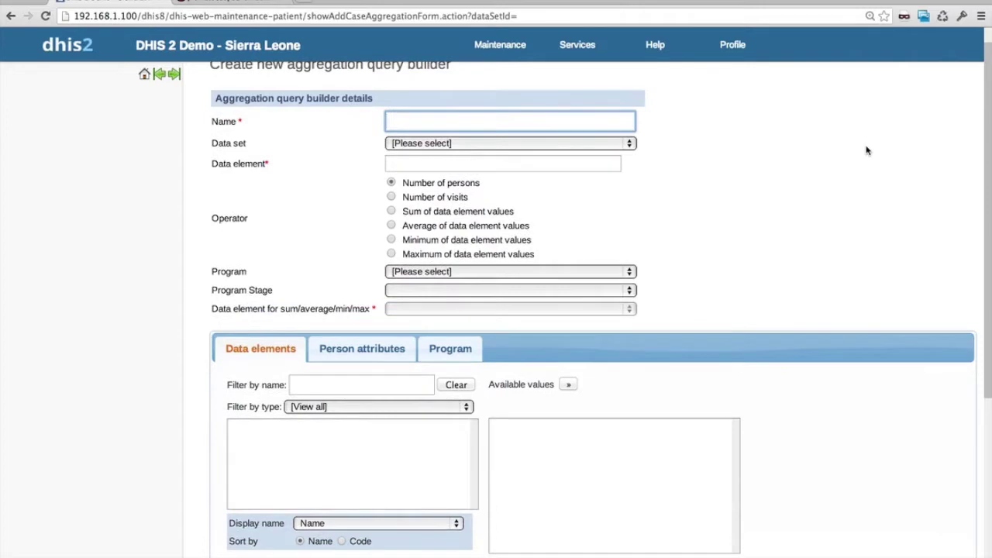
key("ctrl+plus")
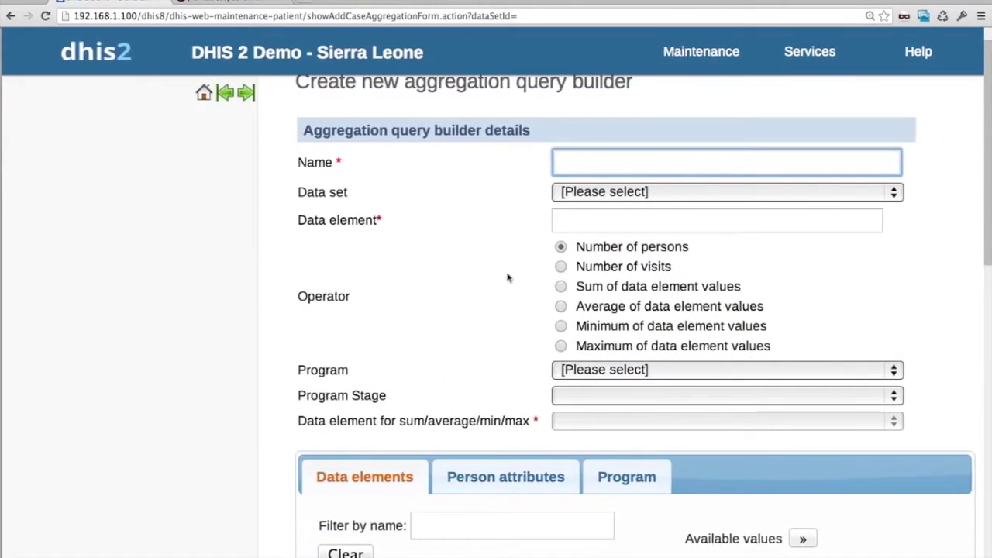
left_click(224, 93)
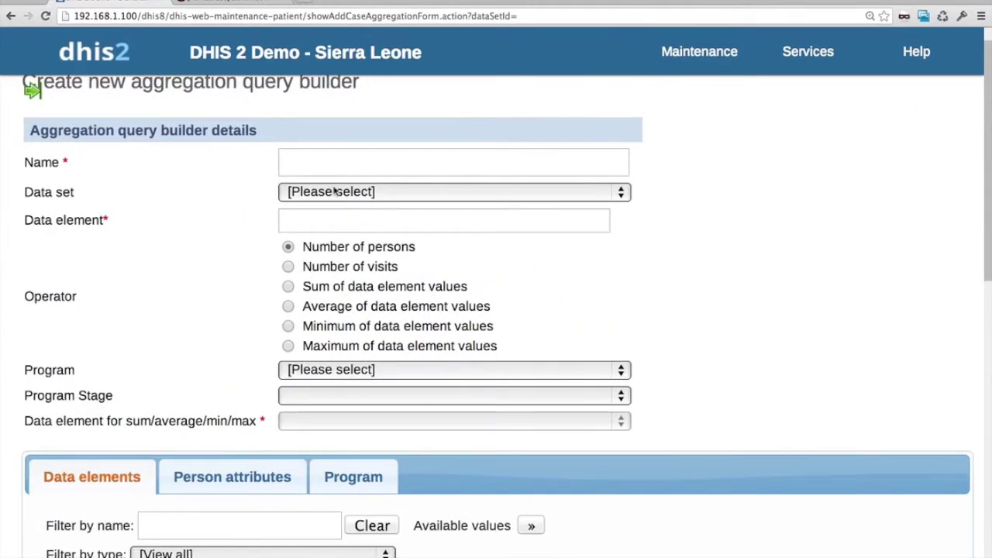
left_click(334, 192)
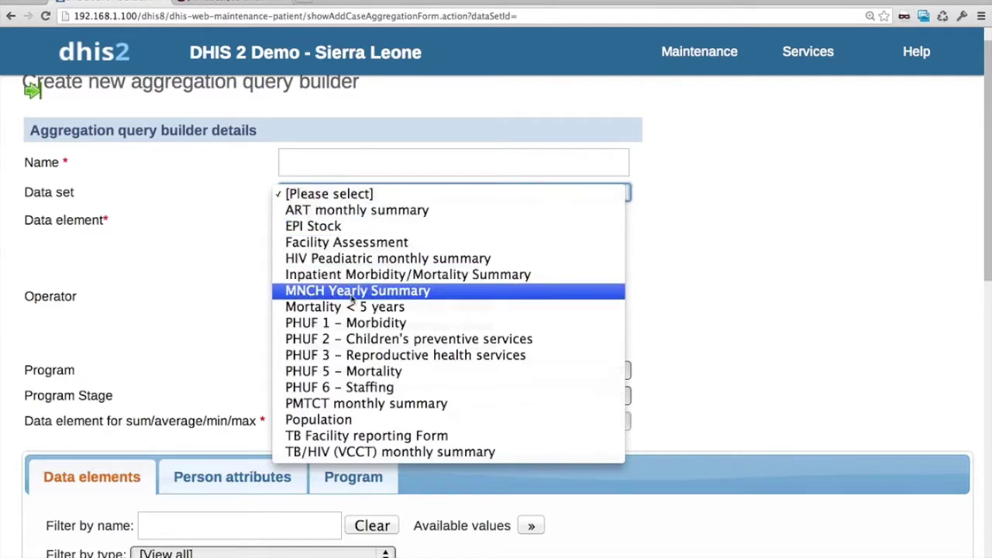
left_click(352, 299)
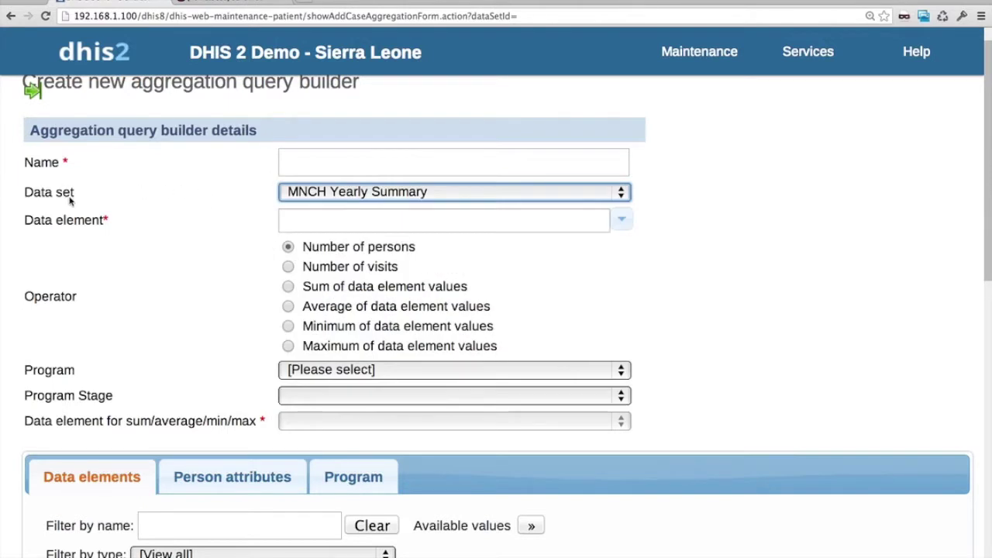
left_click(621, 220)
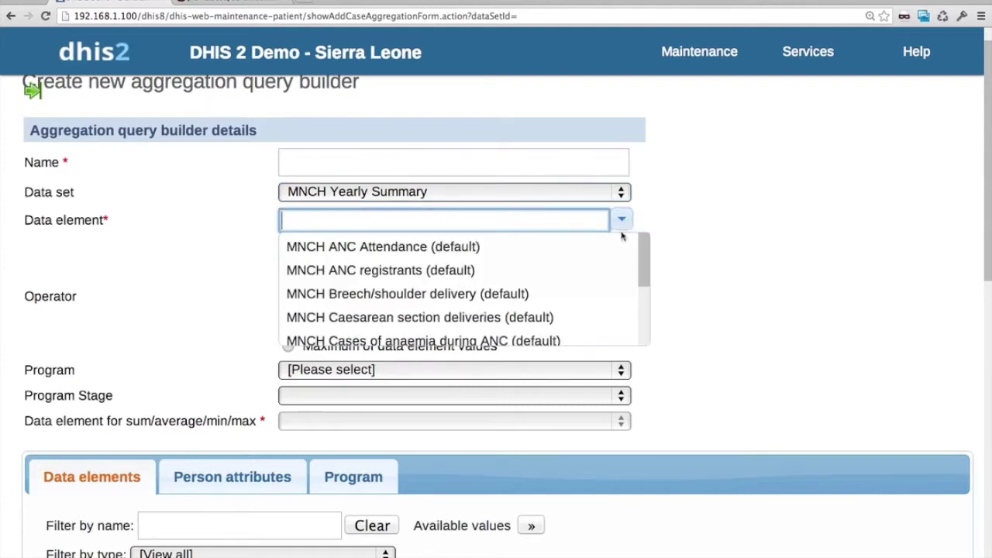
left_click_drag(646, 266, 639, 307)
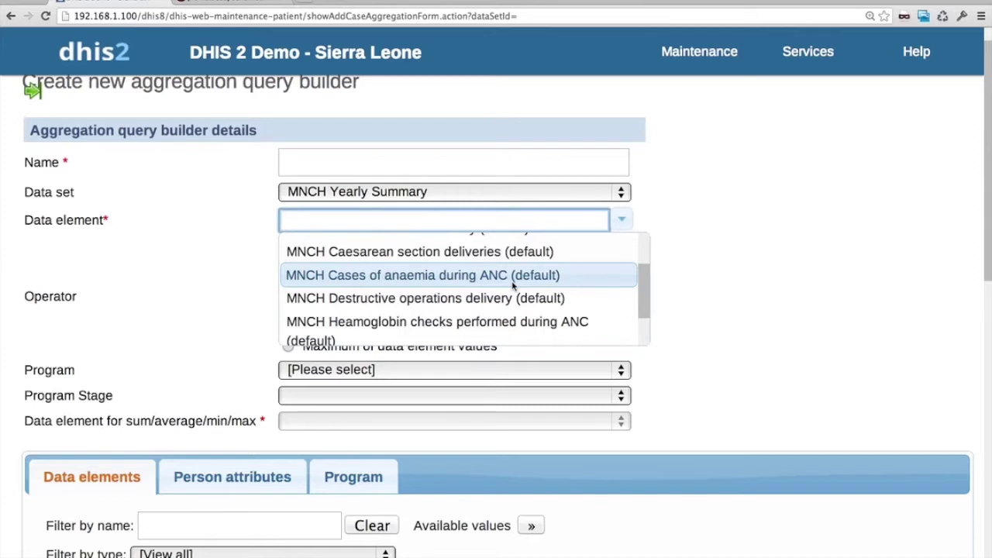
left_click(512, 286)
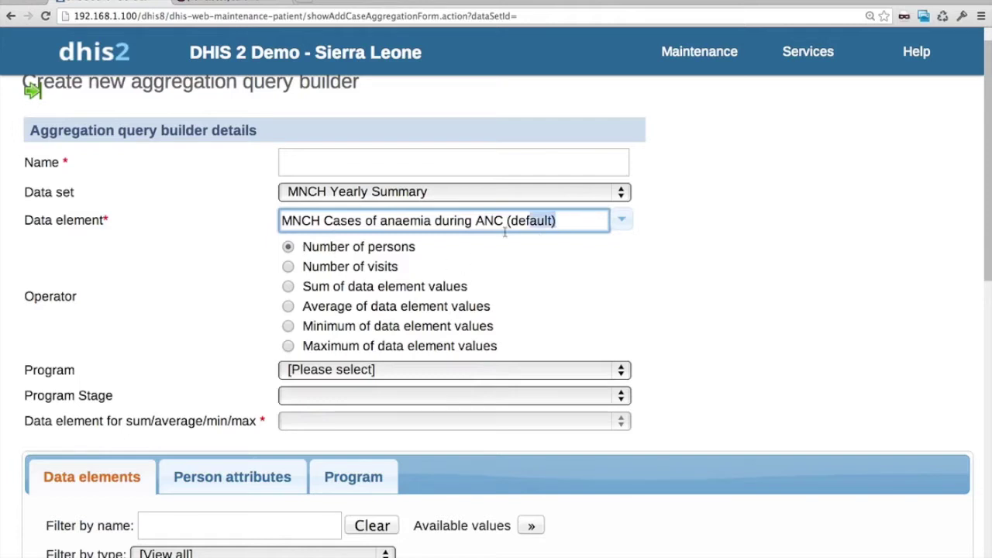
Step: Copy the data element name into the query Name field and select its '(default)' suffix
left_click_drag(555, 221, 266, 216)
key("ctrl+c")
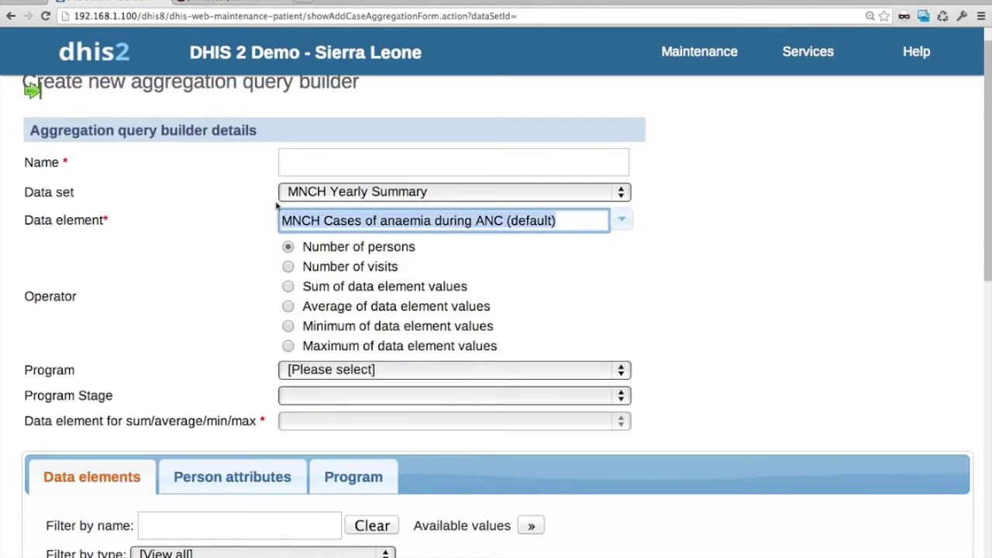
left_click(314, 160)
key("ctrl+v")
key("shift+alt+Left")
key("shift+alt+Left")
key("shift+alt+Right")
Step: Delete '(default)' from the name, then set program MNCH / PNC (Adult Woman) and stage ANC 1st visit
key("BackSpace")
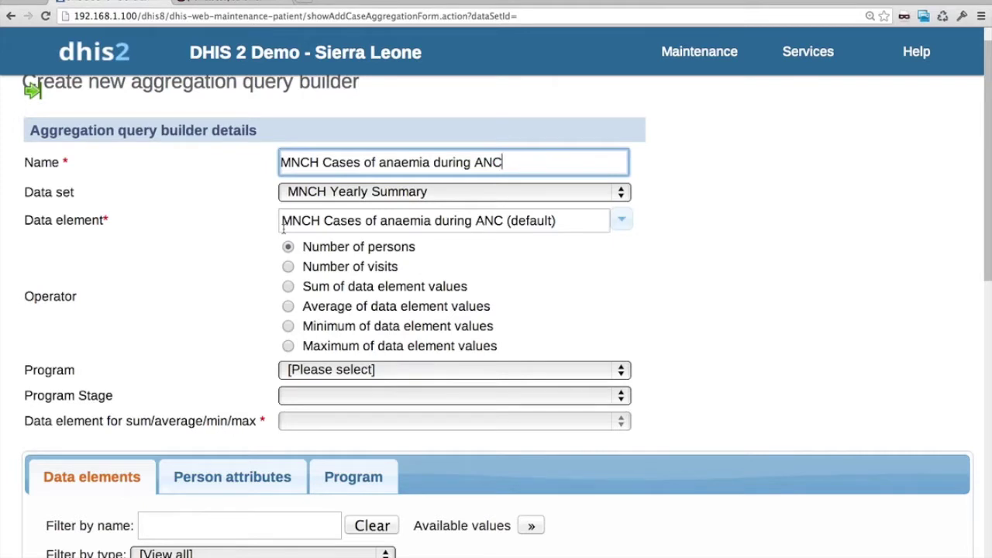
left_click(373, 371)
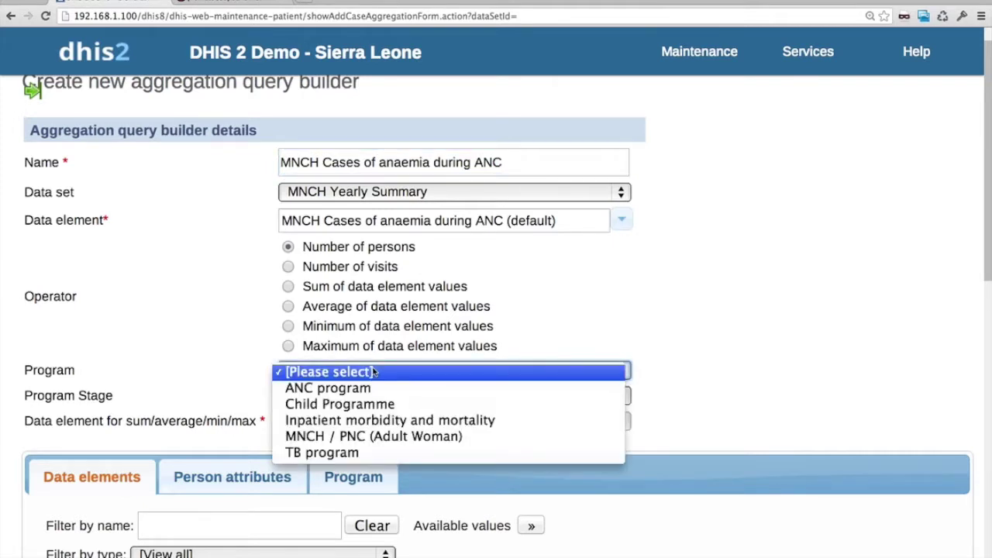
left_click(364, 437)
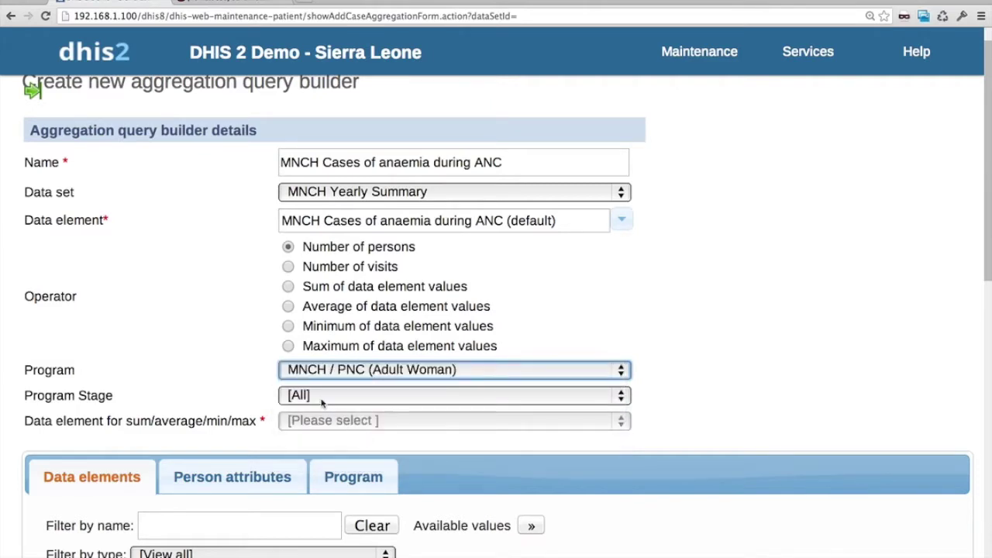
scroll(310, 387, "down", 4)
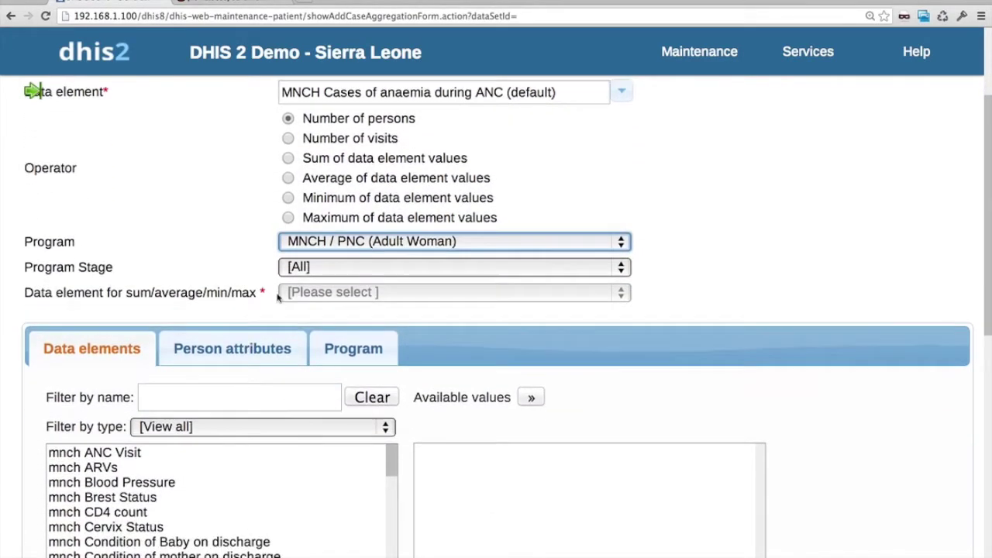
left_click(301, 268)
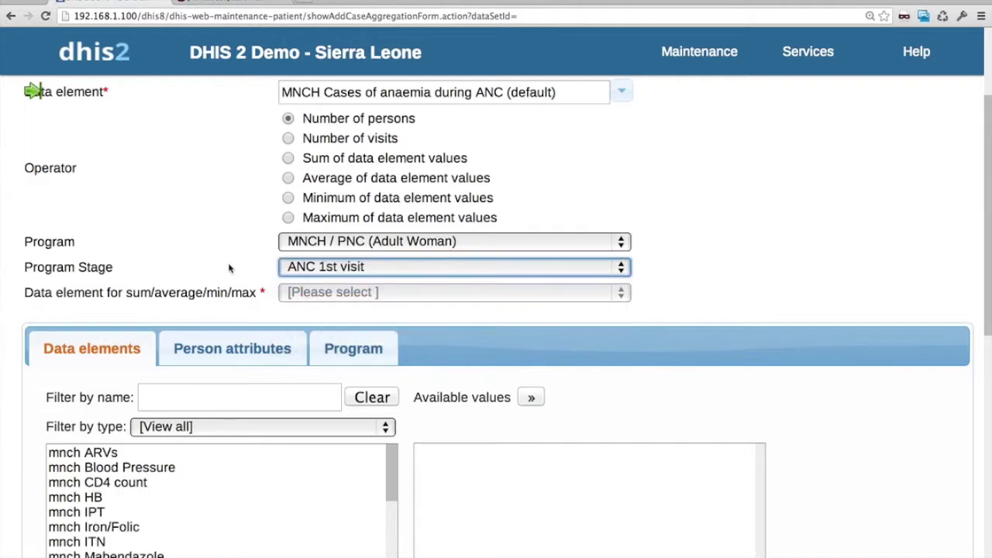
scroll(222, 267, "down", 2)
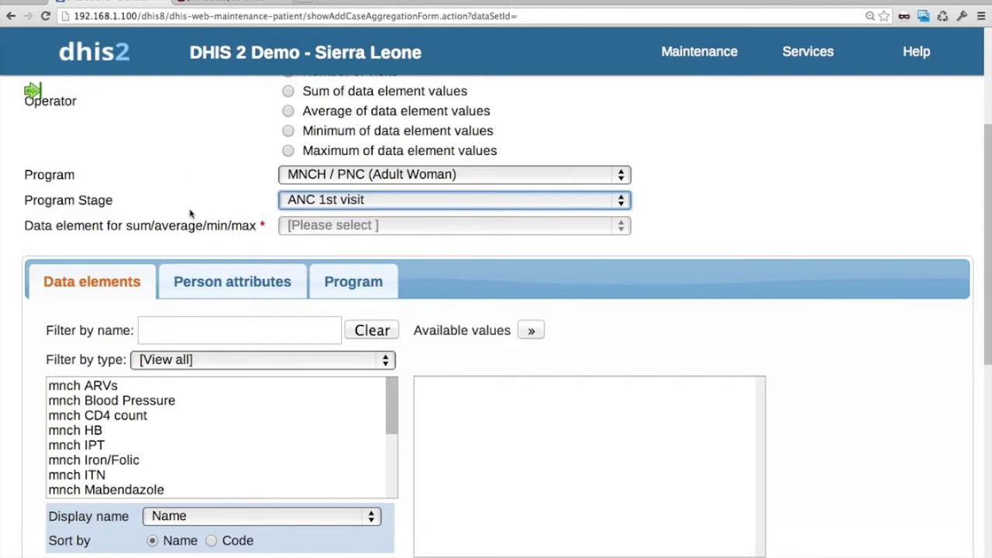
scroll(194, 216, "down", 3)
left_click_drag(393, 296, 389, 365)
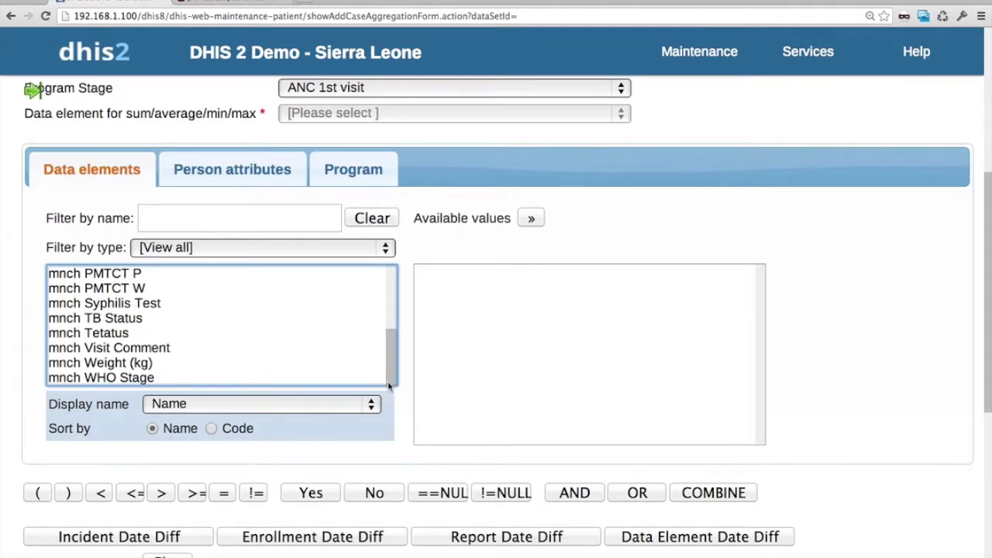
Step: Browse the person attributes and program stage properties, ending on the Completed property
left_click(229, 171)
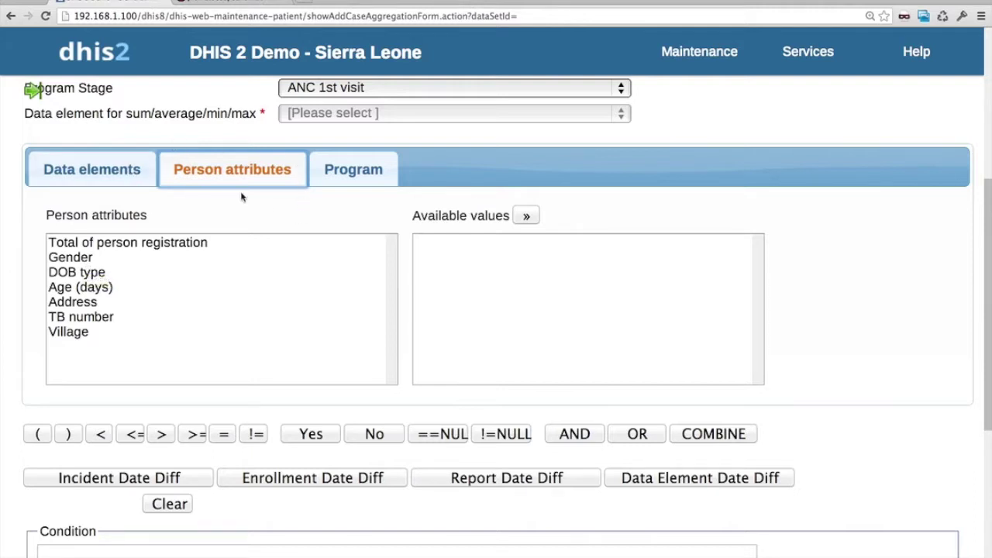
left_click(340, 172)
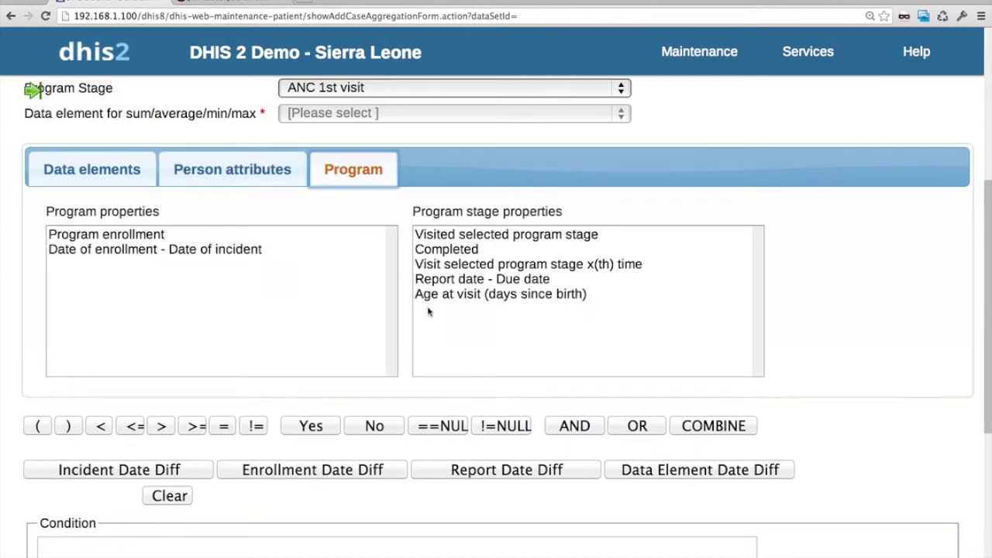
scroll(434, 288, "down", 1)
left_click(435, 212)
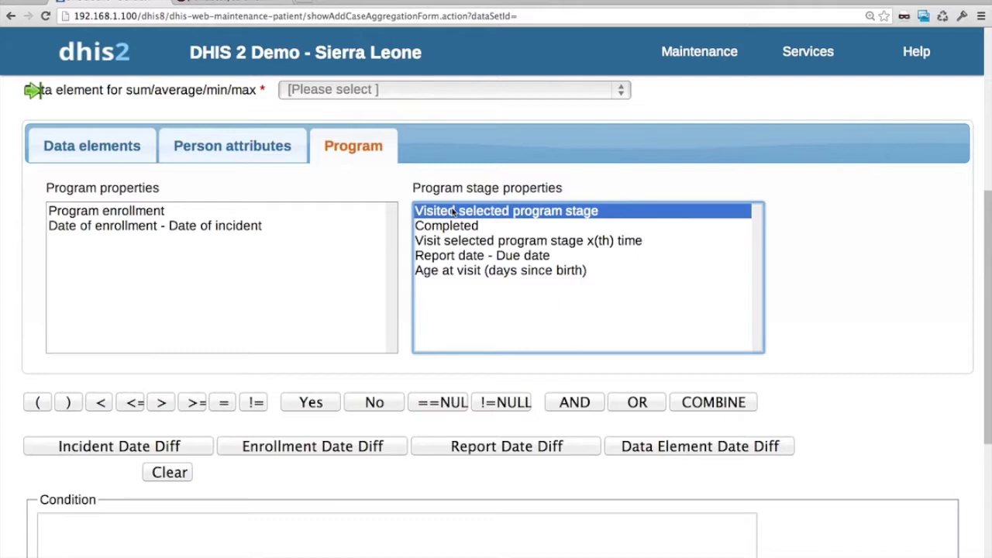
left_click(457, 272)
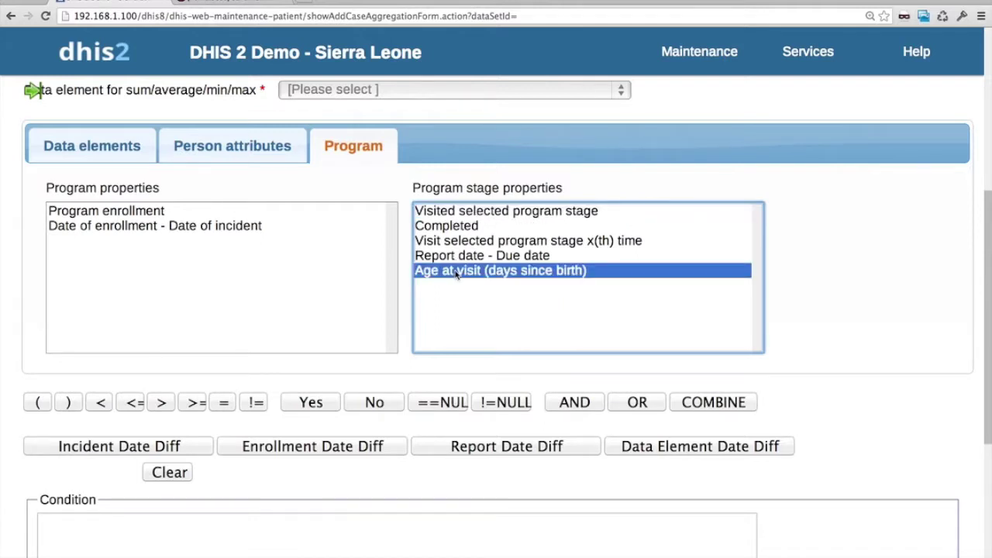
left_click(441, 230)
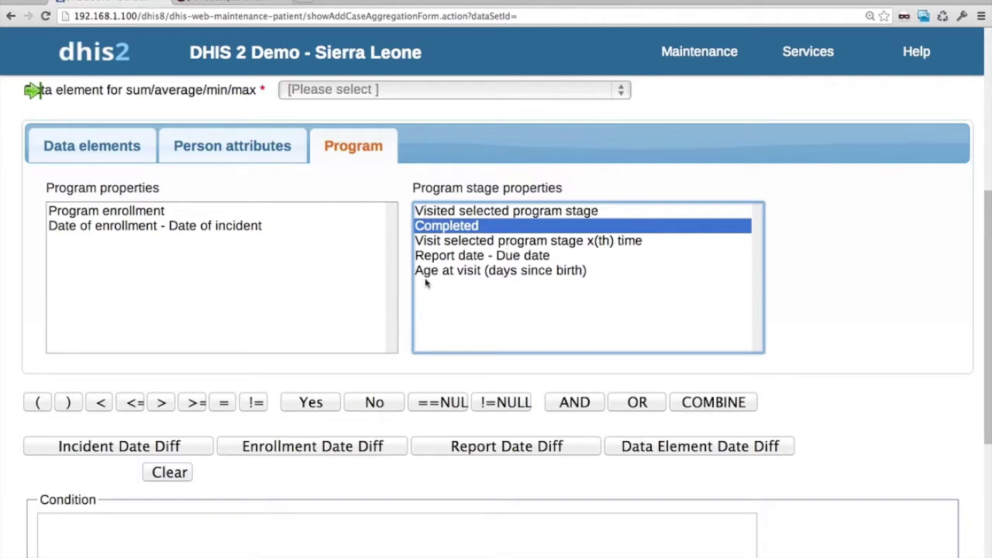
scroll(388, 245, "up", 2)
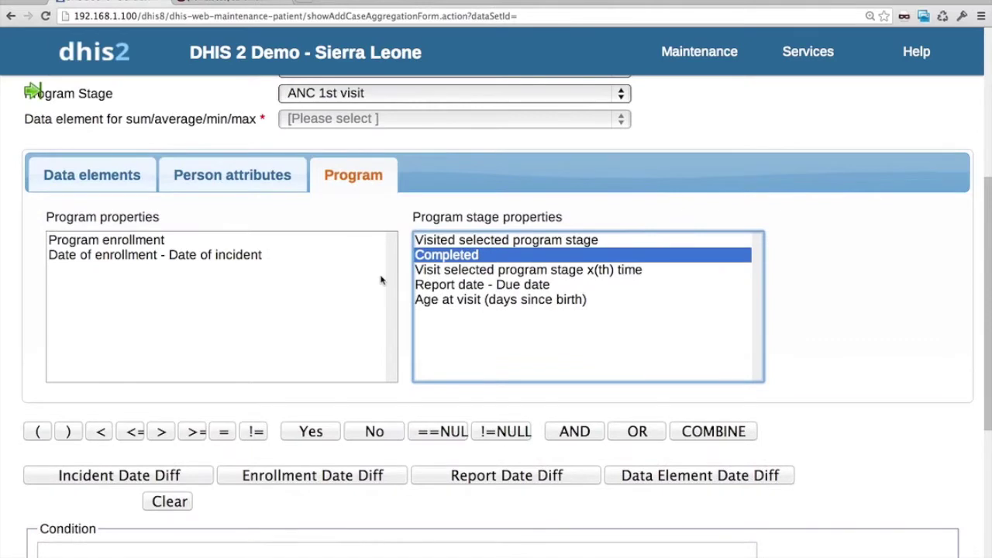
scroll(383, 275, "down", 1)
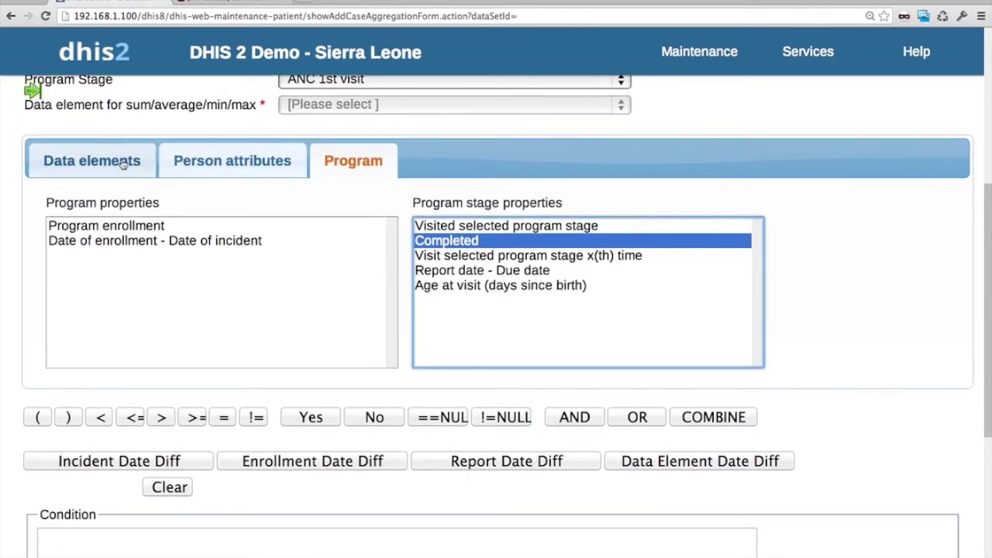
Step: Show the Data elements tab and scroll through the mnch data element list
left_click(120, 164)
scroll(259, 176, "up", 3)
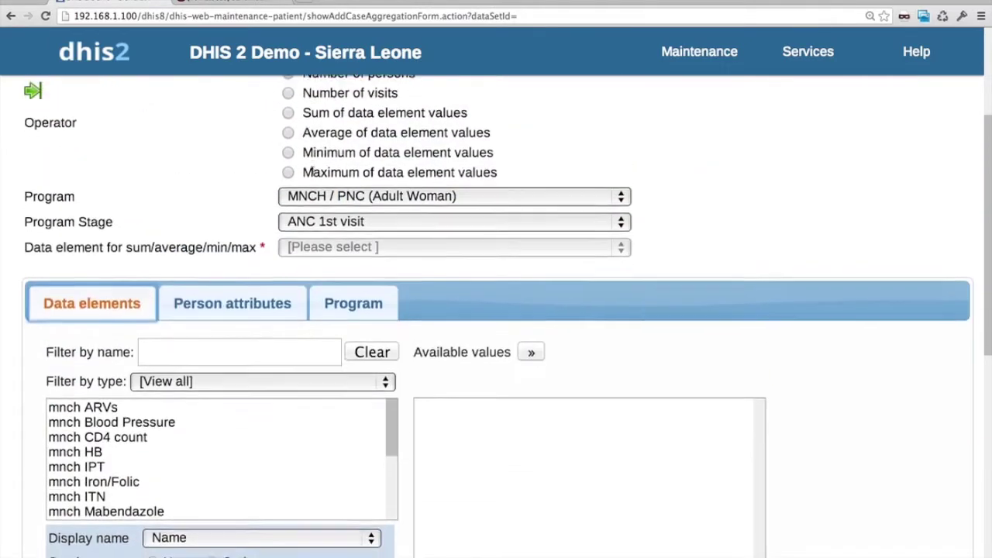
scroll(310, 176, "down", 5)
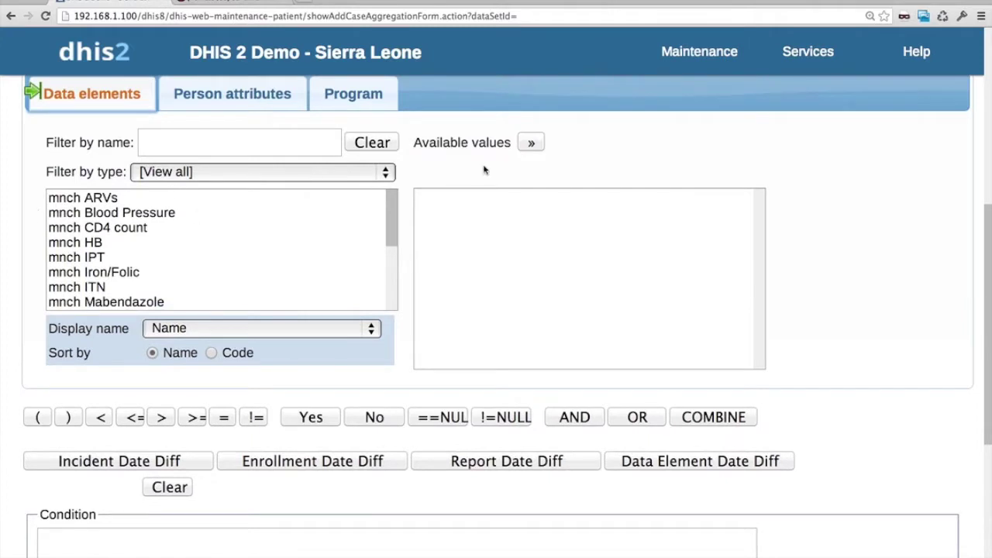
left_click(388, 224)
scroll(388, 221, "down", 2)
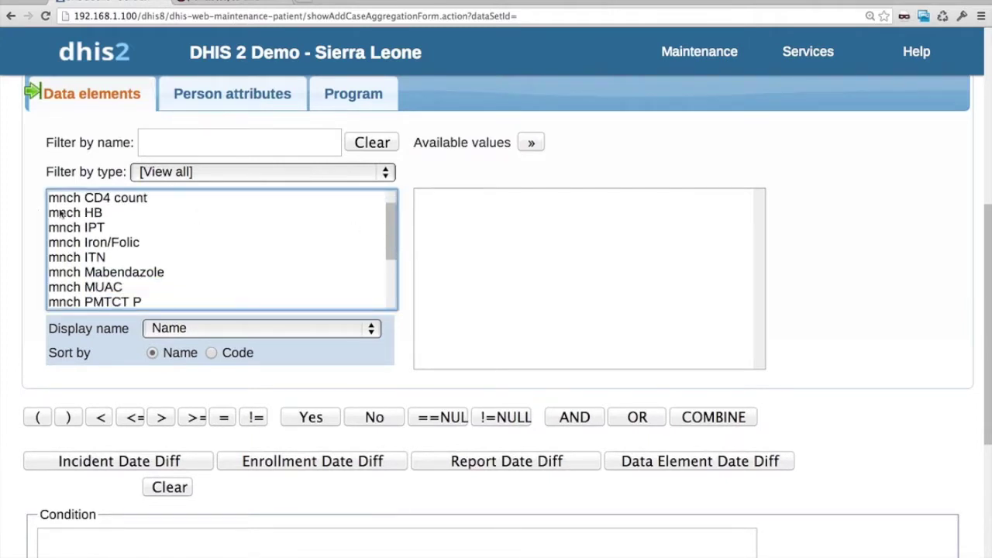
Step: Insert the ANC 1st visit mnch HB data element into the Condition box
left_click(96, 214)
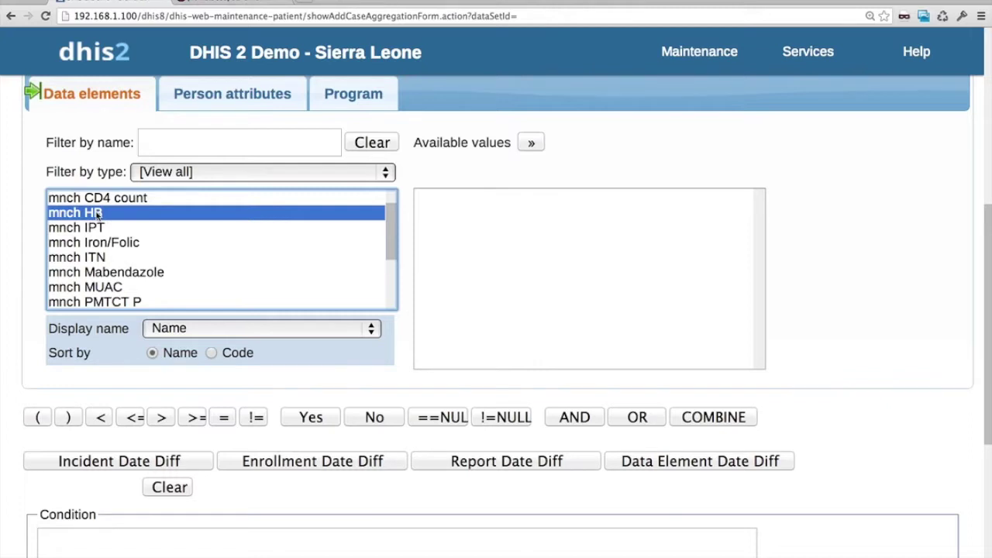
double_click(96, 214)
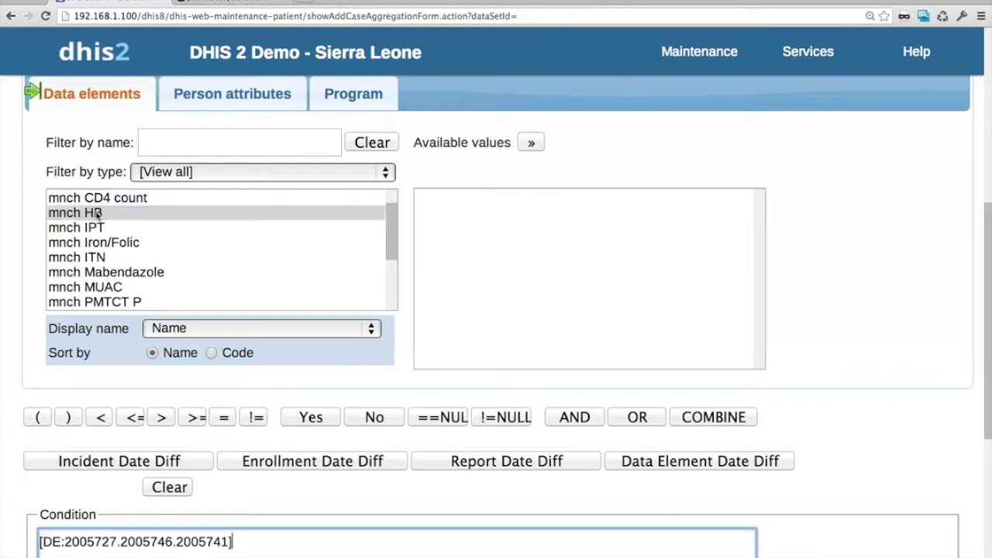
scroll(124, 468, "down", 3)
scroll(124, 467, "down", 1)
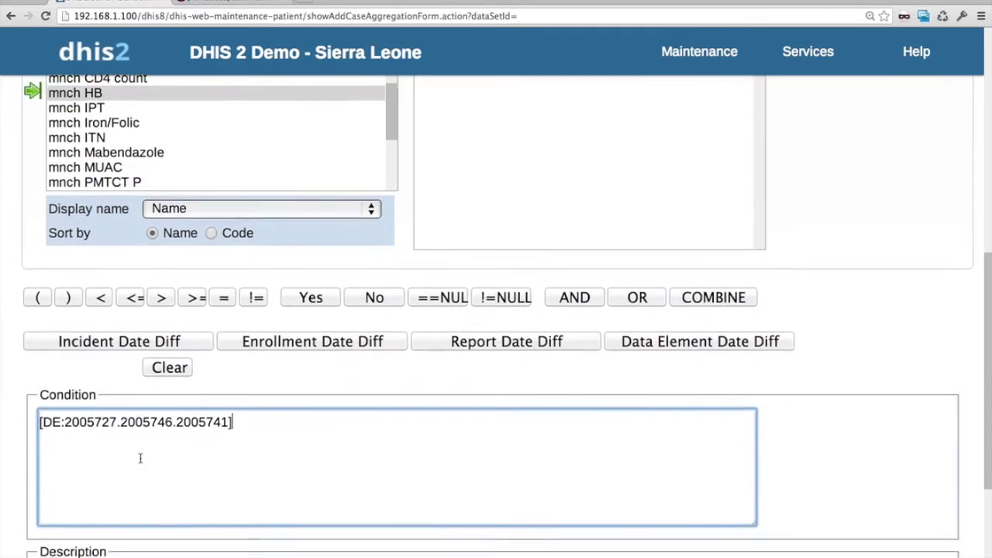
left_click_drag(231, 428, 35, 415)
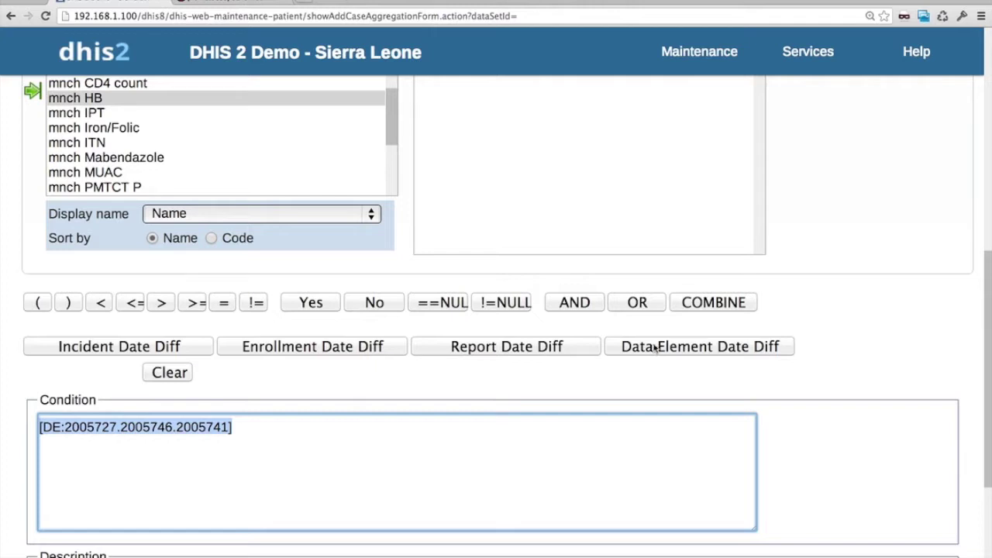
scroll(788, 410, "down", 2)
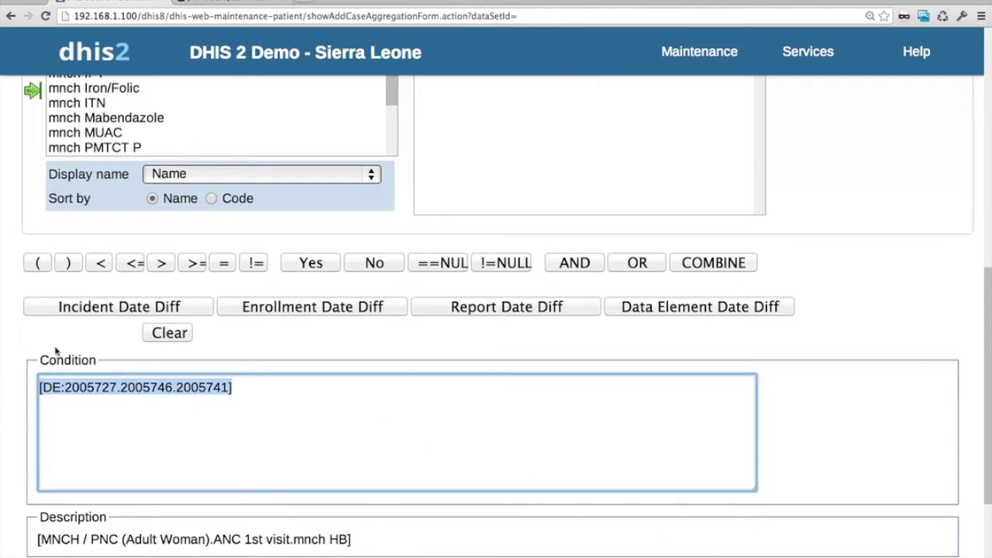
scroll(154, 456, "down", 3)
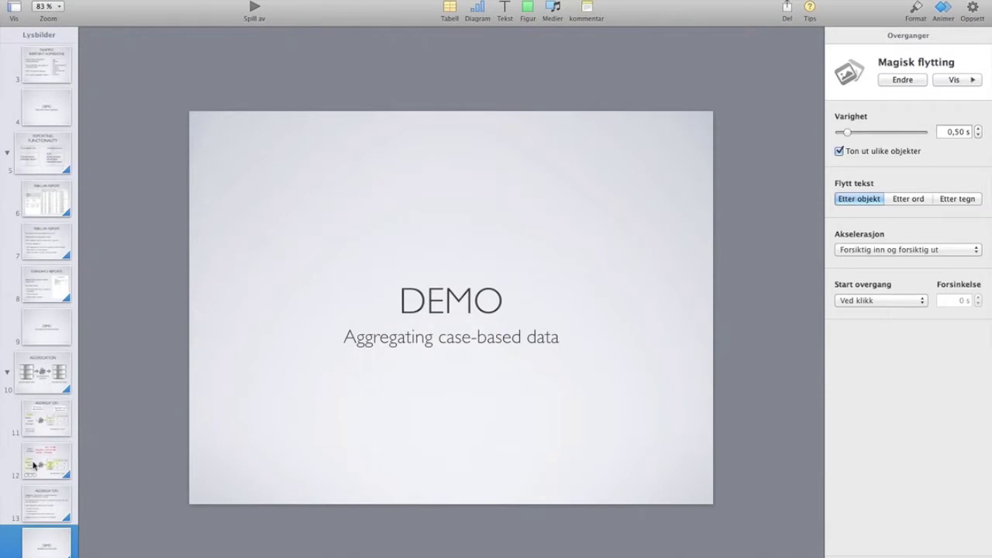
Step: Show Keynote slide 12 on query conditions and select its 'age < 15 AND' line
left_click(34, 465)
left_click(455, 161)
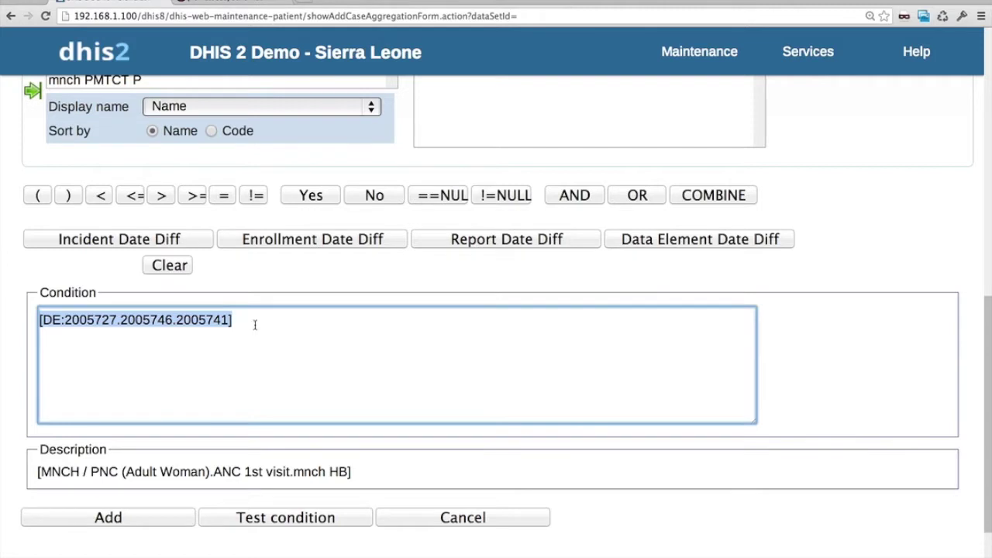
left_click(254, 326)
scroll(255, 326, "up", 5)
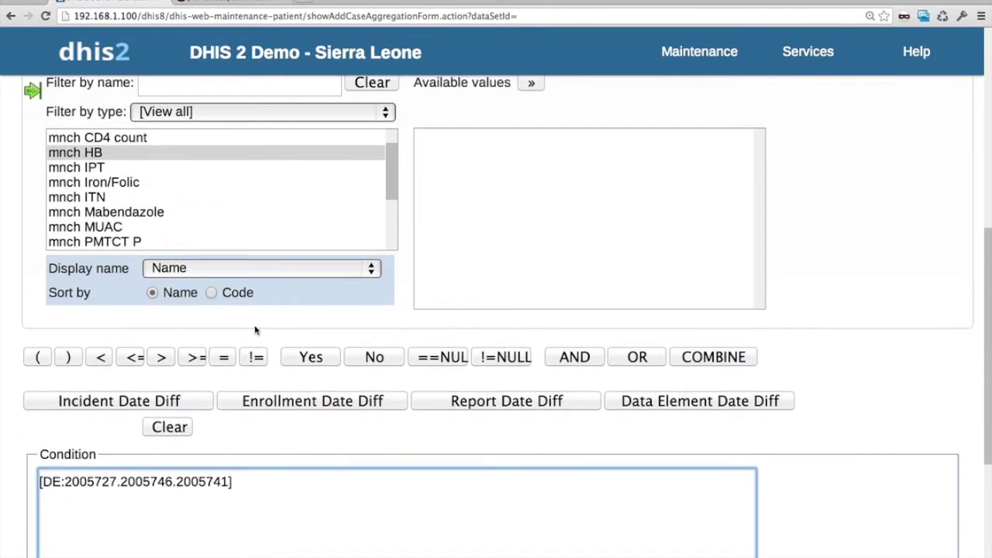
Step: Append < '11' after mnch HB in the condition and run a successful condition test
scroll(276, 496, "down", 3)
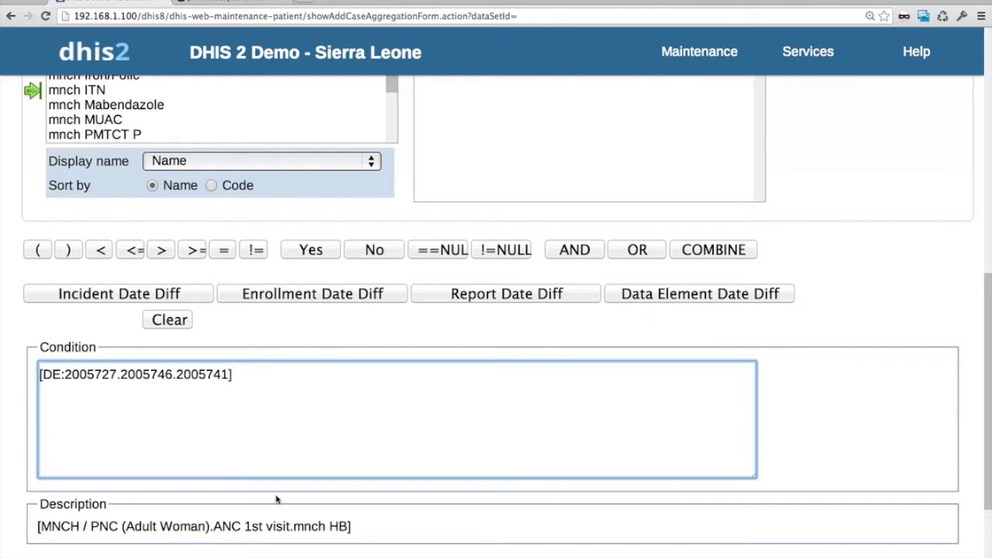
type("<")
scroll(395, 477, "up", 1)
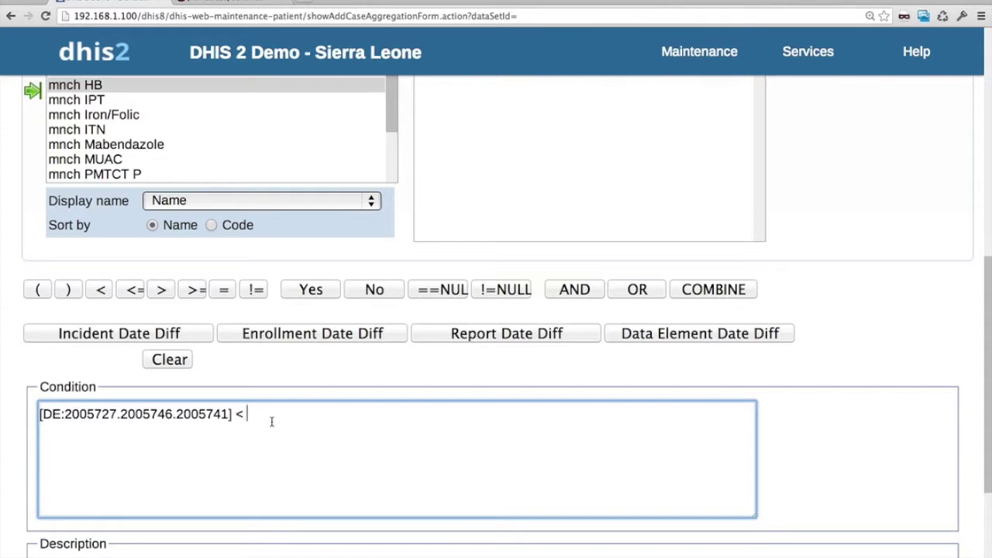
type("'11'")
scroll(337, 446, "down", 3)
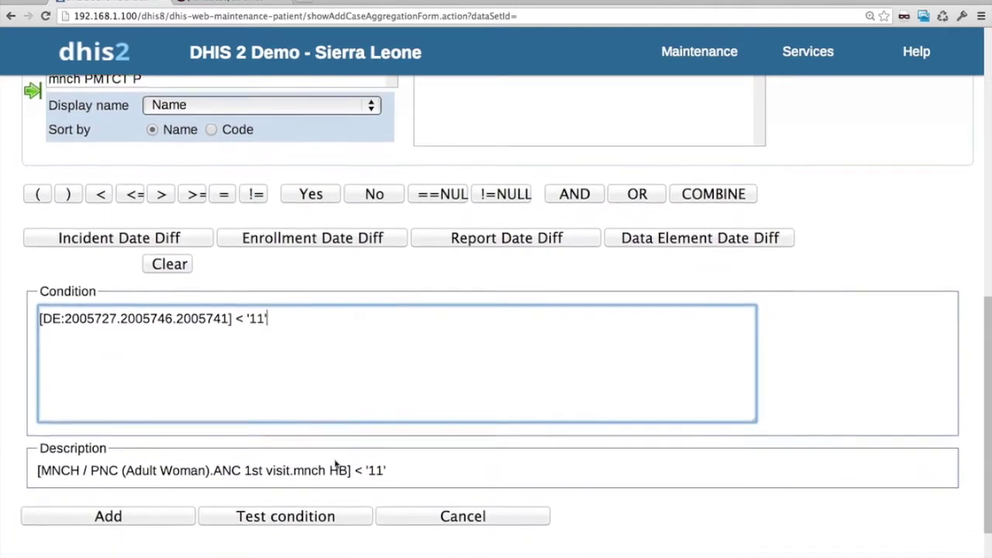
left_click(317, 525)
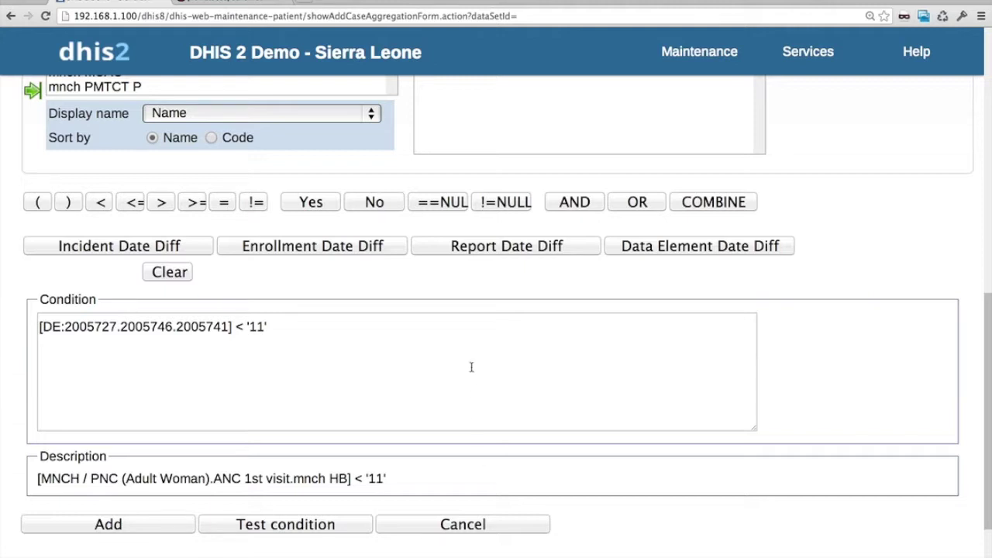
Step: Insert an OR operator after the mnch HB < '11' expression in the Condition box
scroll(470, 365, "up", 5)
scroll(471, 365, "up", 12)
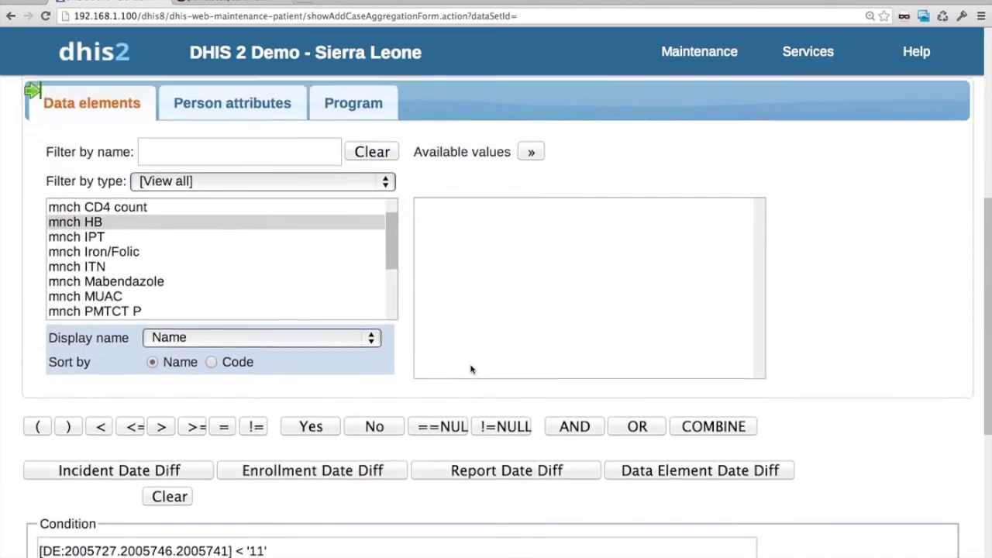
scroll(470, 370, "up", 1)
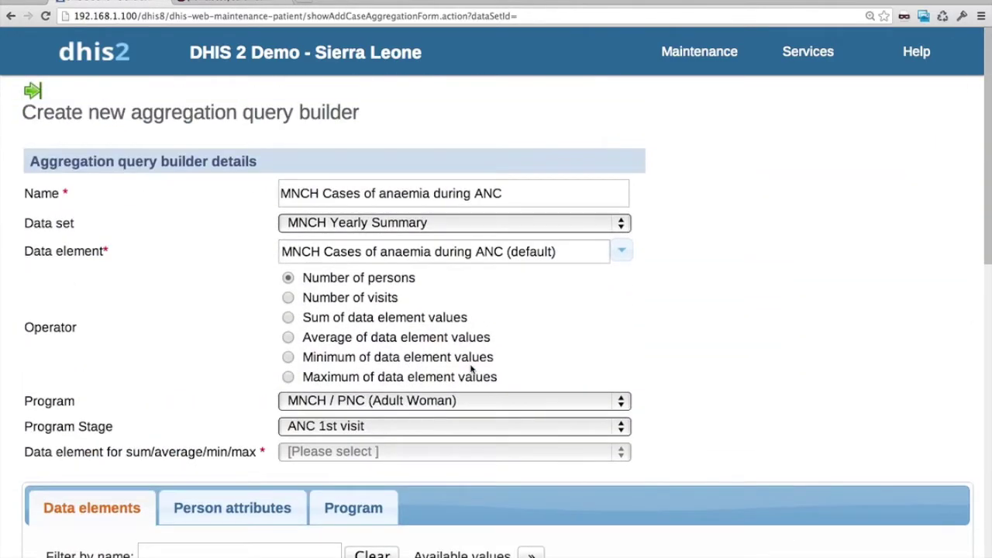
scroll(470, 369, "down", 20)
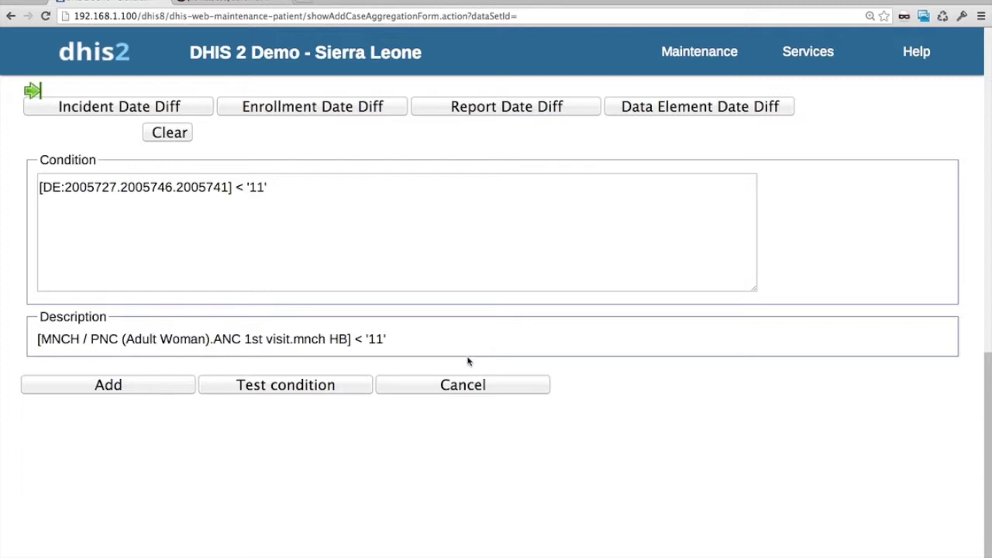
scroll(680, 325, "up", 5)
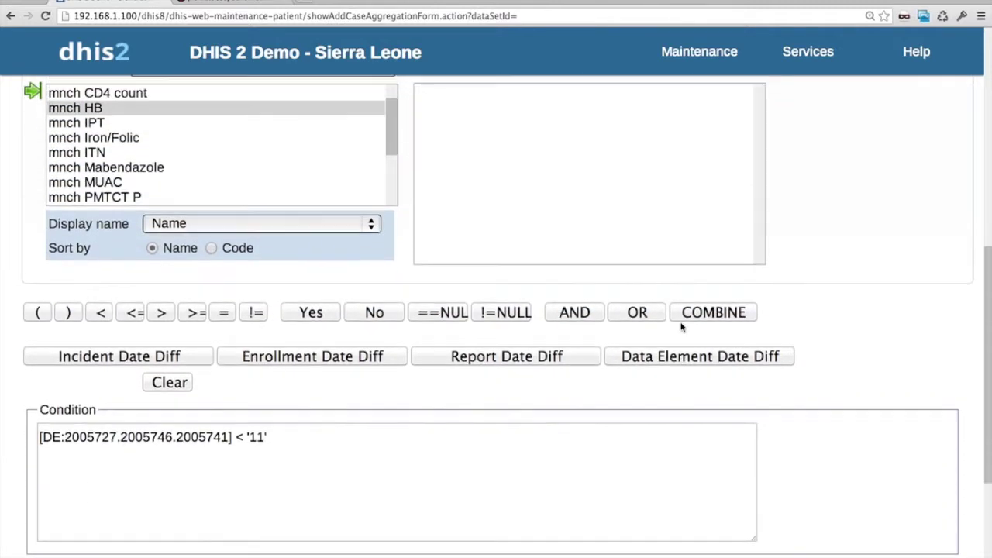
left_click(389, 440)
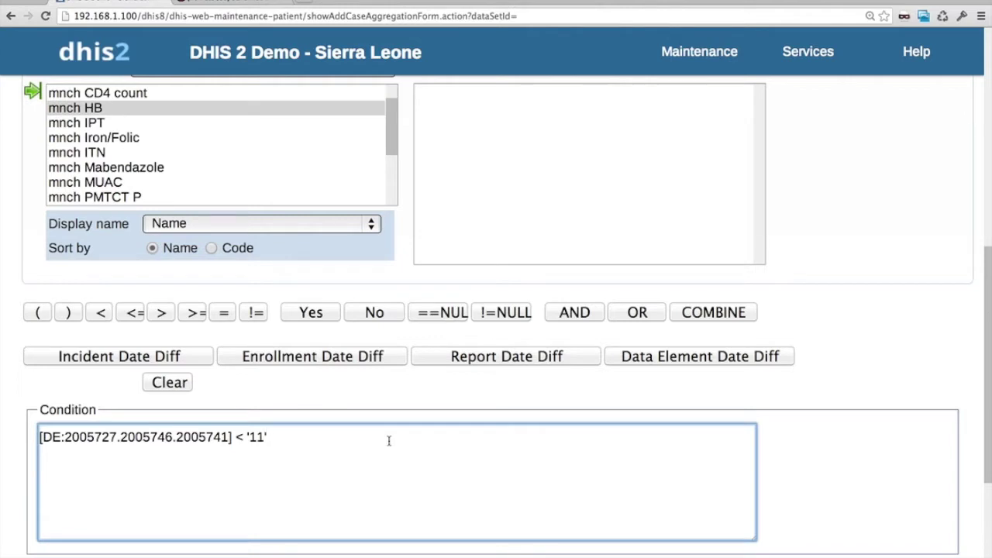
left_click(635, 311)
scroll(513, 385, "up", 1)
scroll(513, 385, "up", 5)
Step: Switch the stage to ANC Visit (2-4+), insert its mnch HB, and append < '11'
left_click(363, 131)
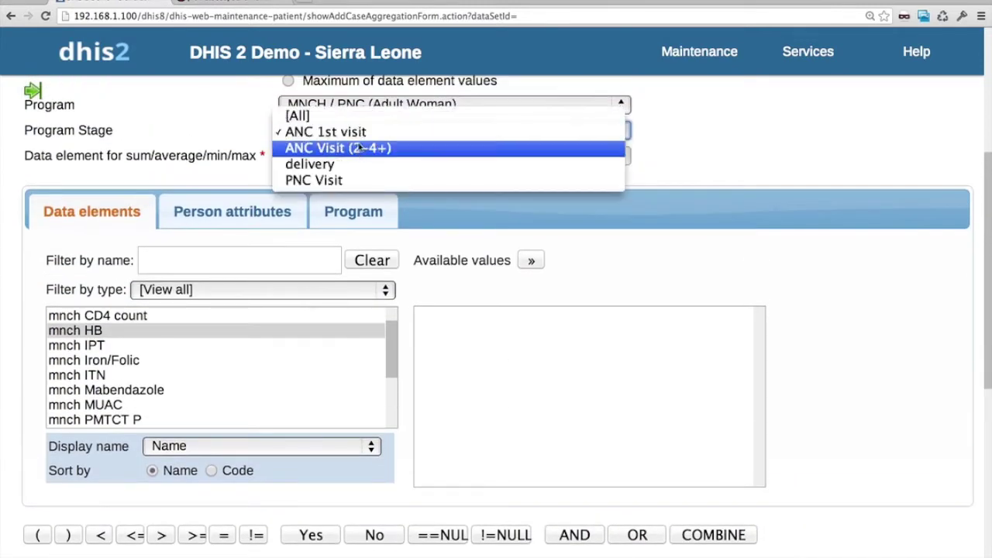
left_click(359, 147)
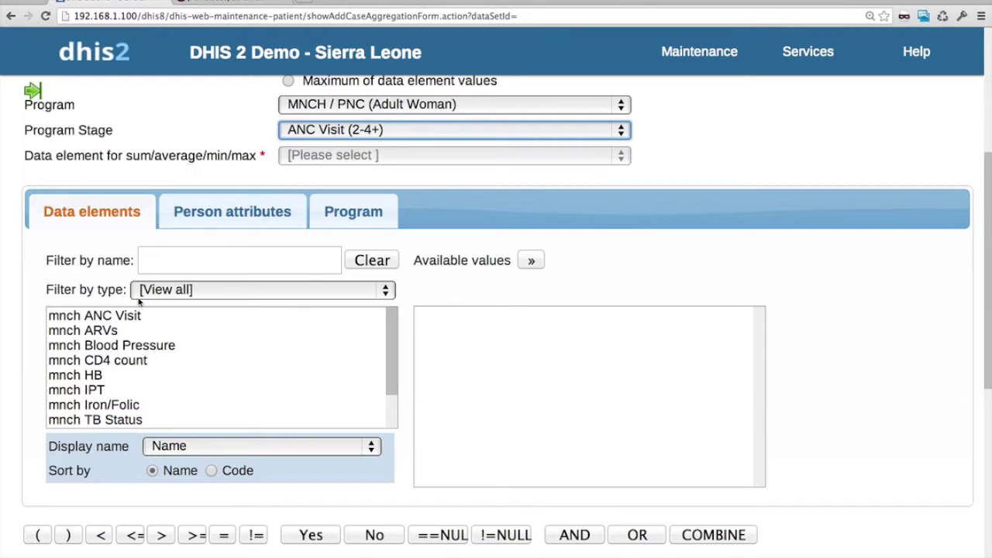
left_click(107, 378)
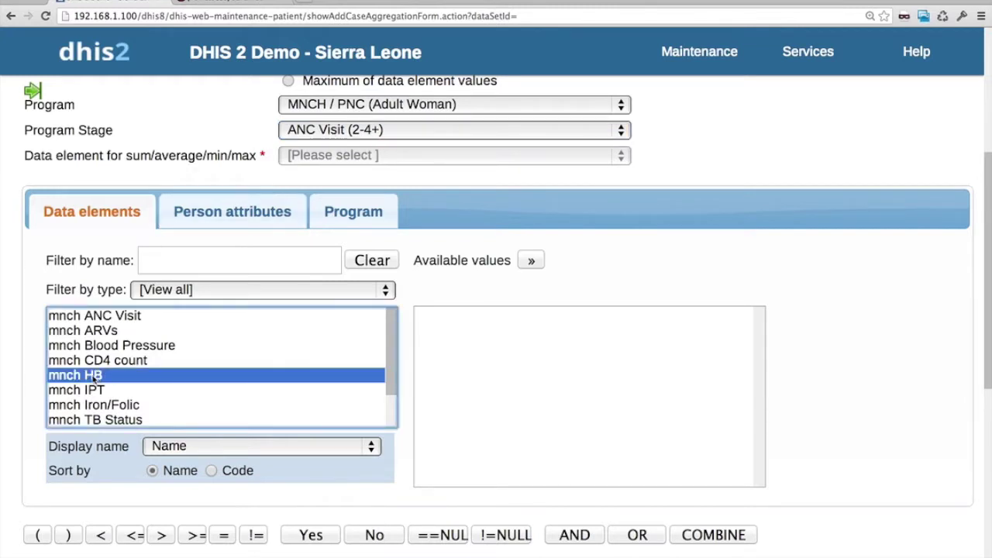
double_click(100, 378)
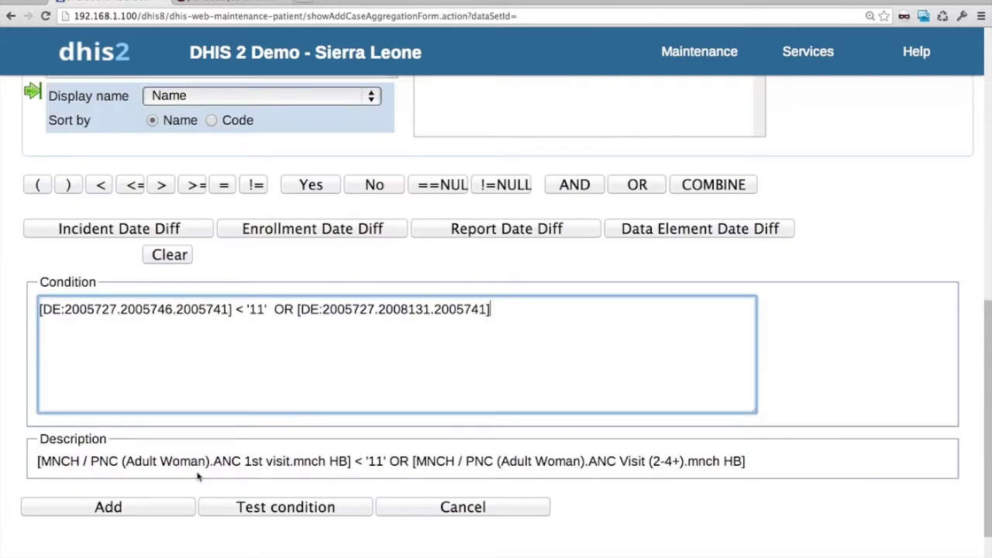
scroll(200, 477, "down", 1)
type("< '11'")
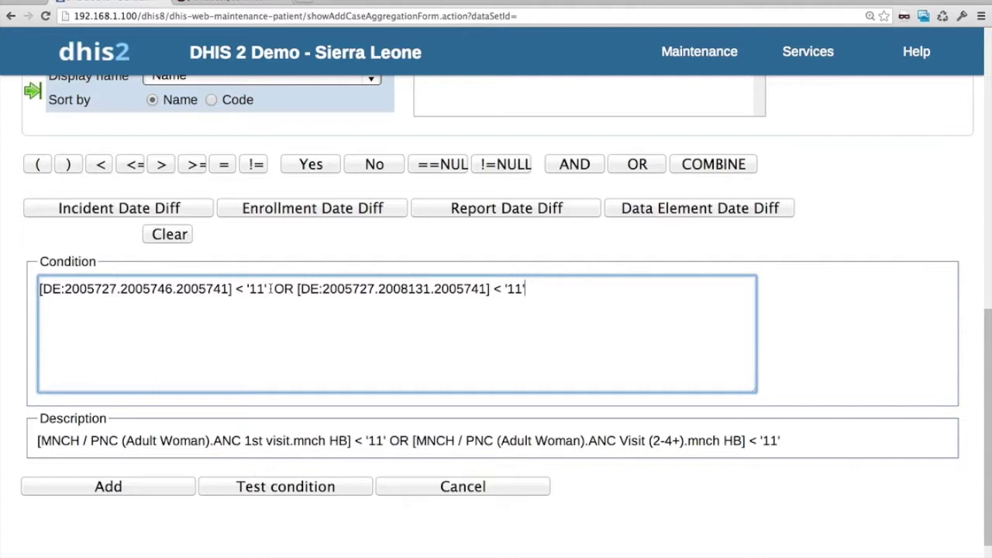
Step: Delete the OR clause, replace stage id 2005746 with * so the condition reads mnch HB < '11', and test it
left_click_drag(270, 288, 448, 303)
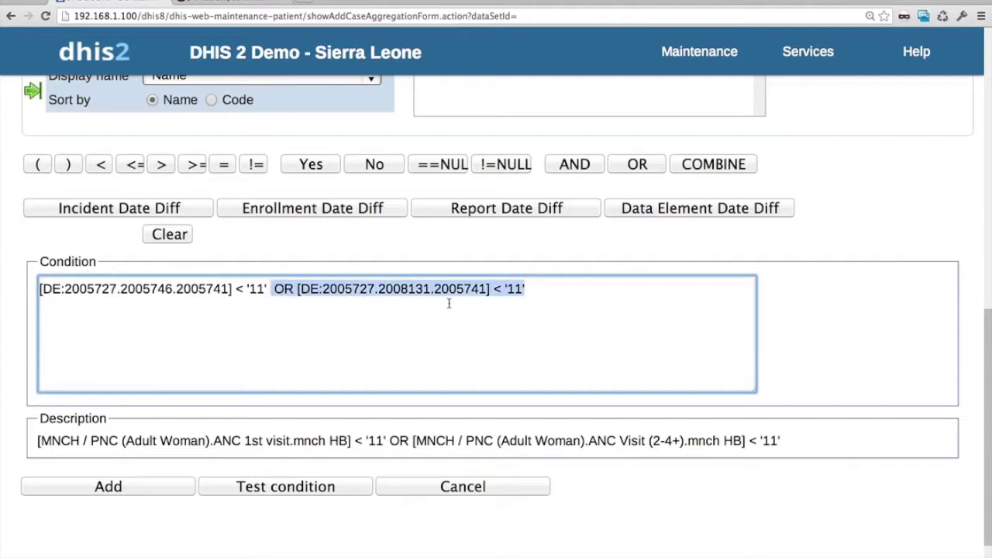
key("BackSpace")
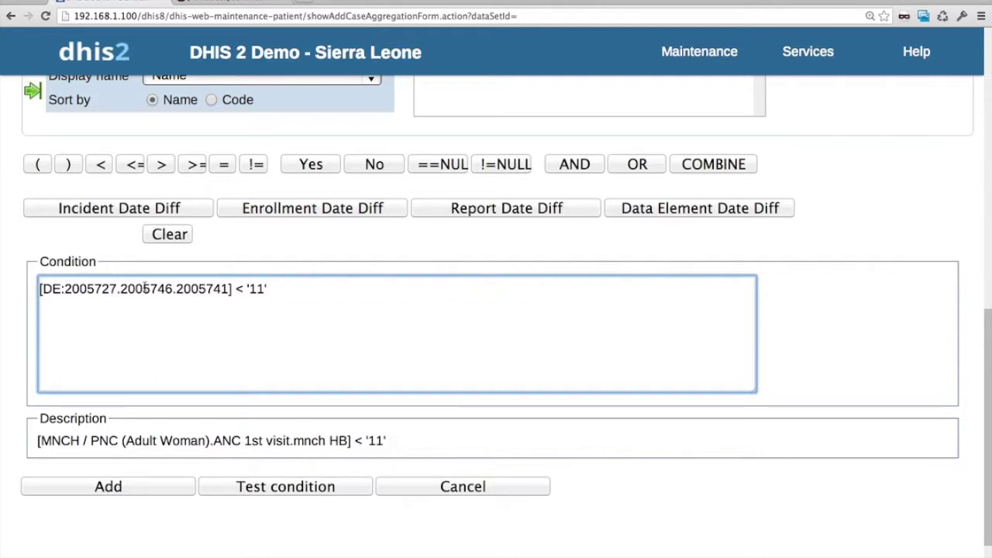
double_click(136, 288)
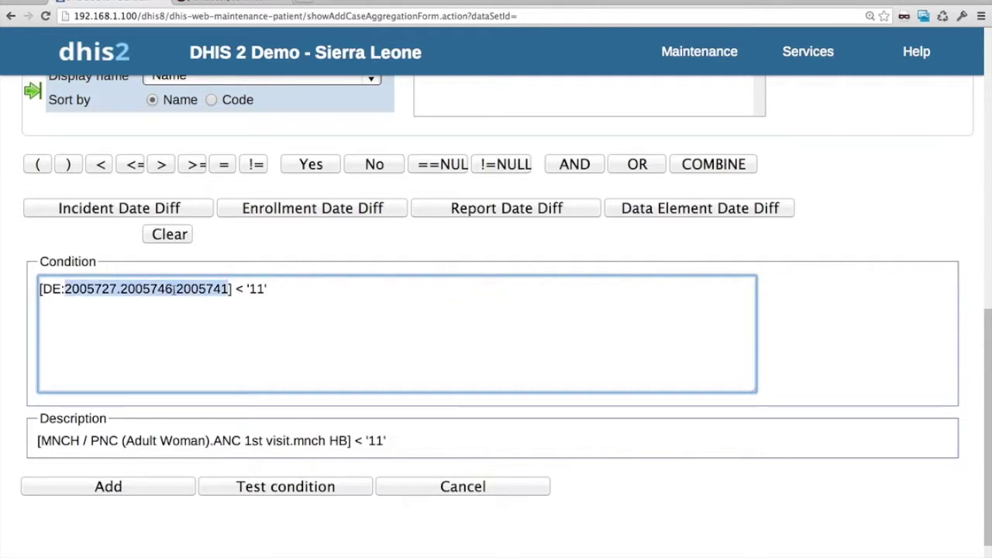
left_click(173, 289)
key("BackSpace")
key("BackSpace")
key("BackSpace")
key("BackSpace")
key("BackSpace")
key("BackSpace")
key("BackSpace")
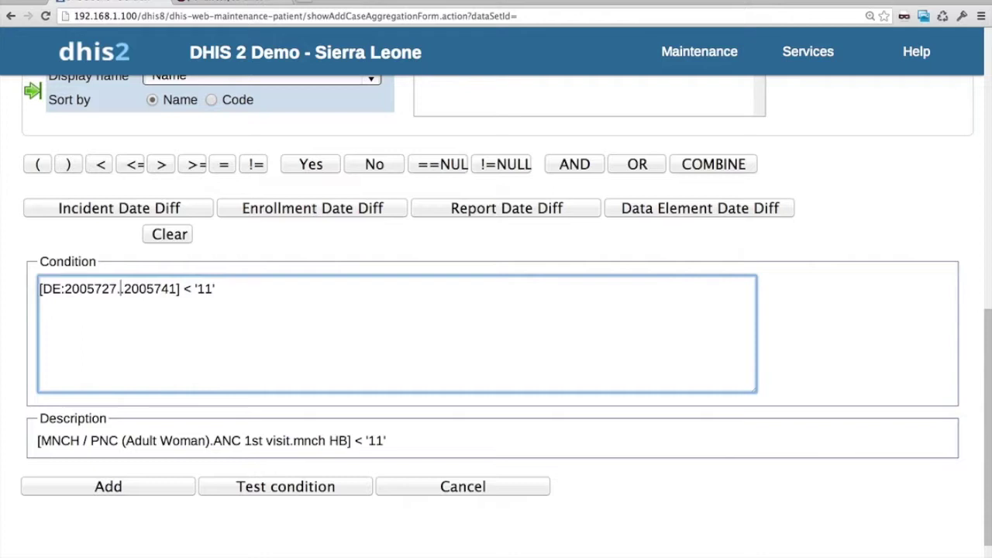
type("*")
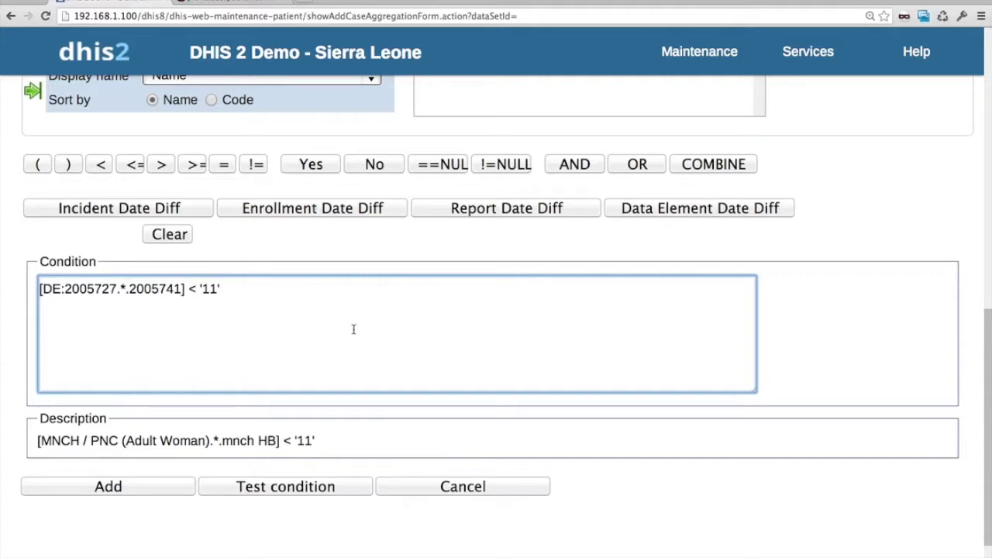
left_click(307, 486)
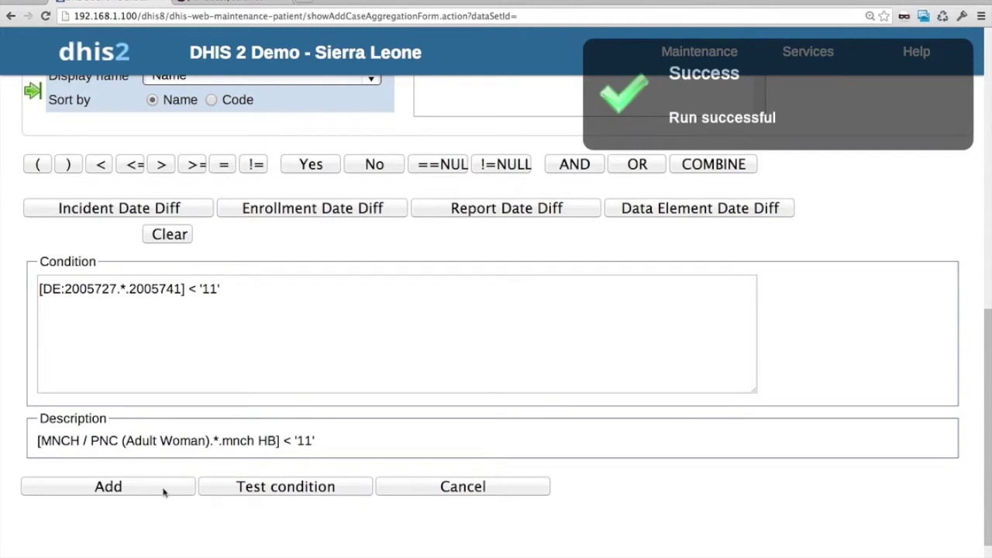
Step: Save the MNCH Cases of anaemia during ANC query and go to Individual Records' Manual Person Aggregation form
left_click(108, 487)
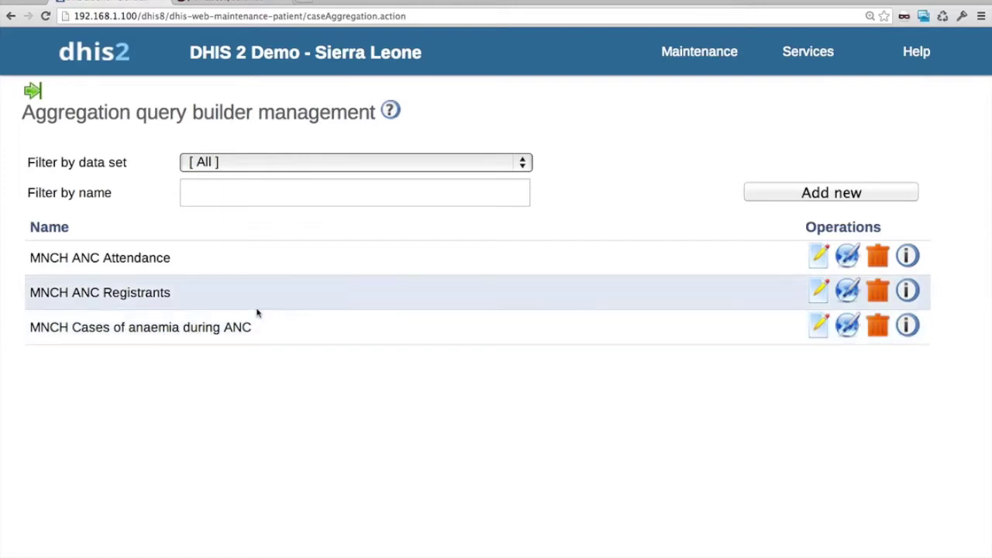
mouse_move(802, 68)
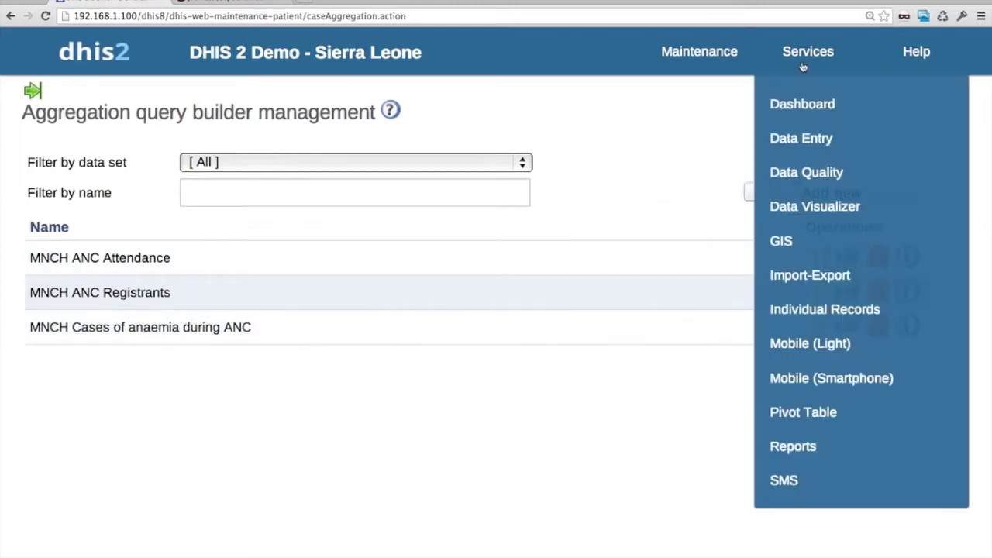
left_click(787, 307)
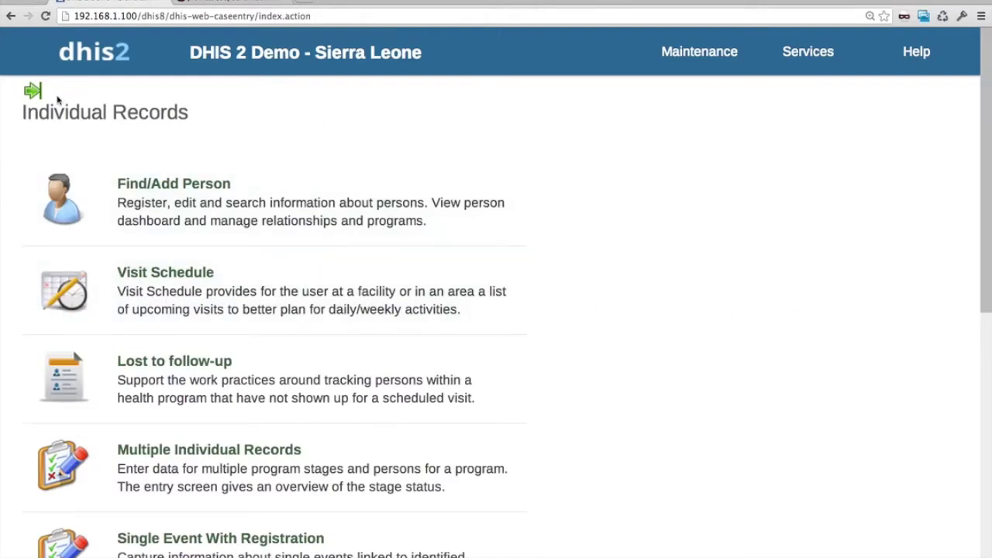
left_click(31, 94)
scroll(91, 352, "down", 3)
scroll(91, 352, "down", 5)
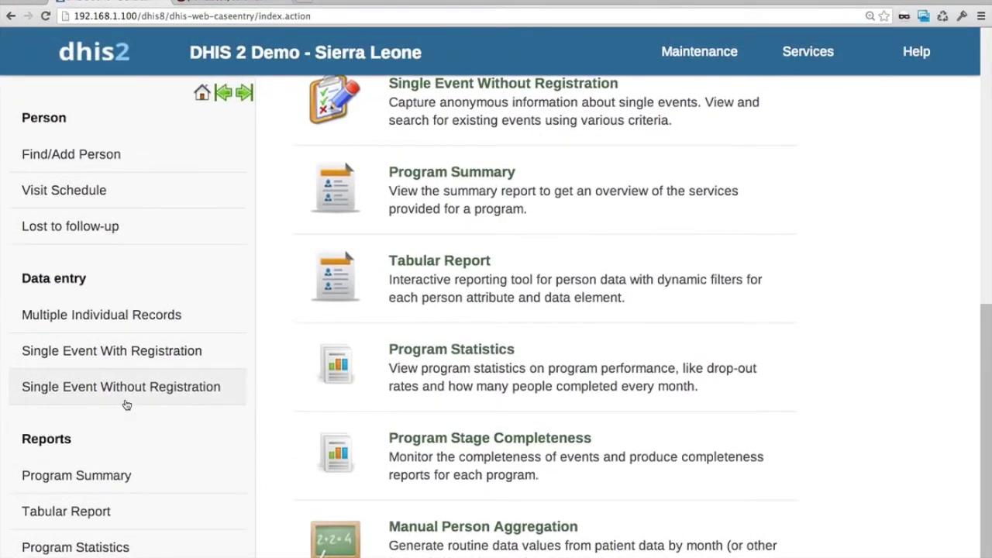
key("ctrl+minus")
key("ctrl+minus")
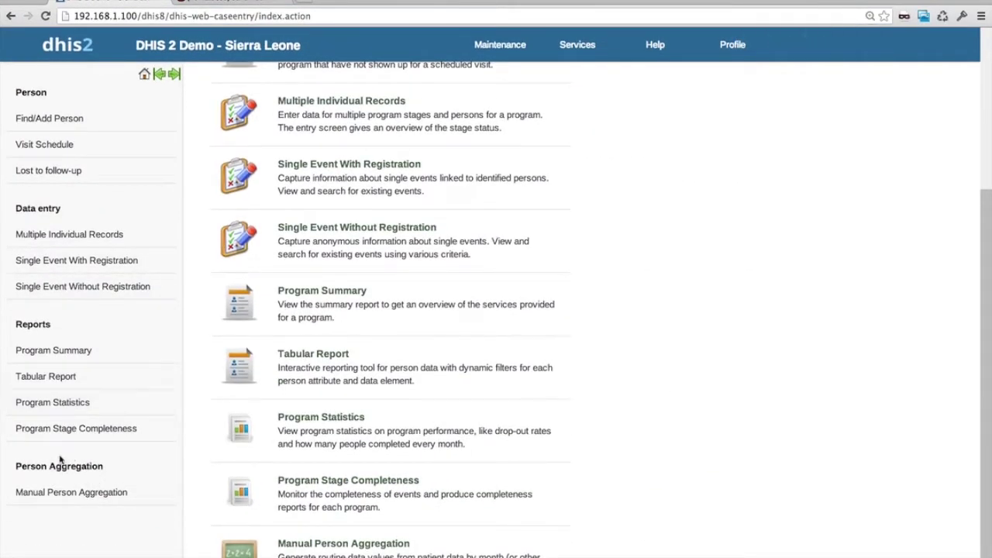
left_click_drag(14, 465, 106, 473)
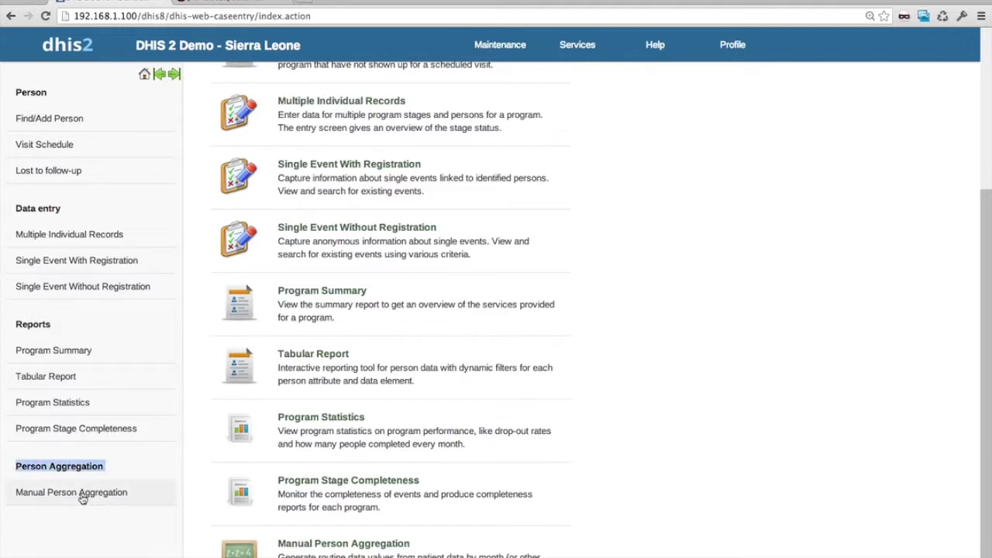
left_click(82, 494)
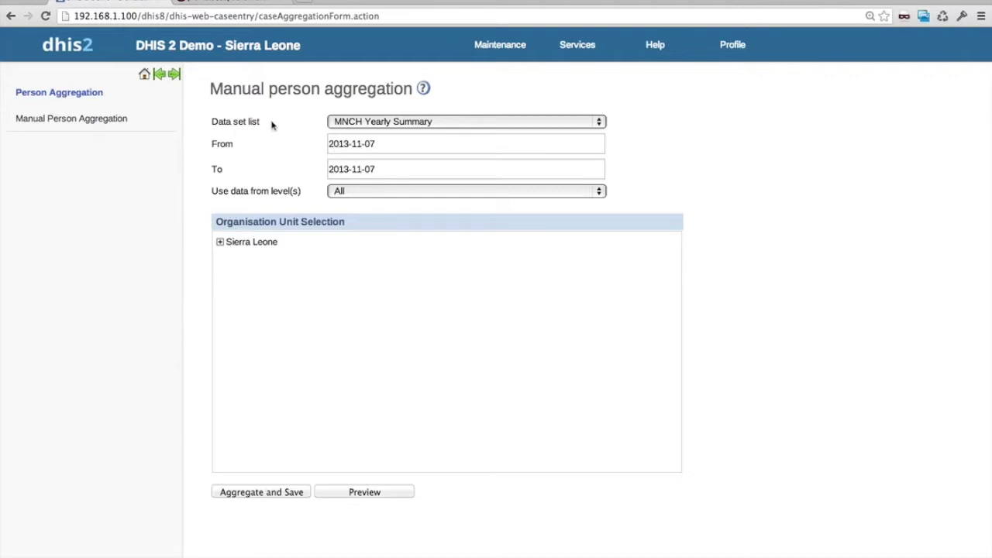
Step: Preview the MNCH Yearly Summary aggregation for Sierra Leone with From date 2012-01-01
left_click(341, 121)
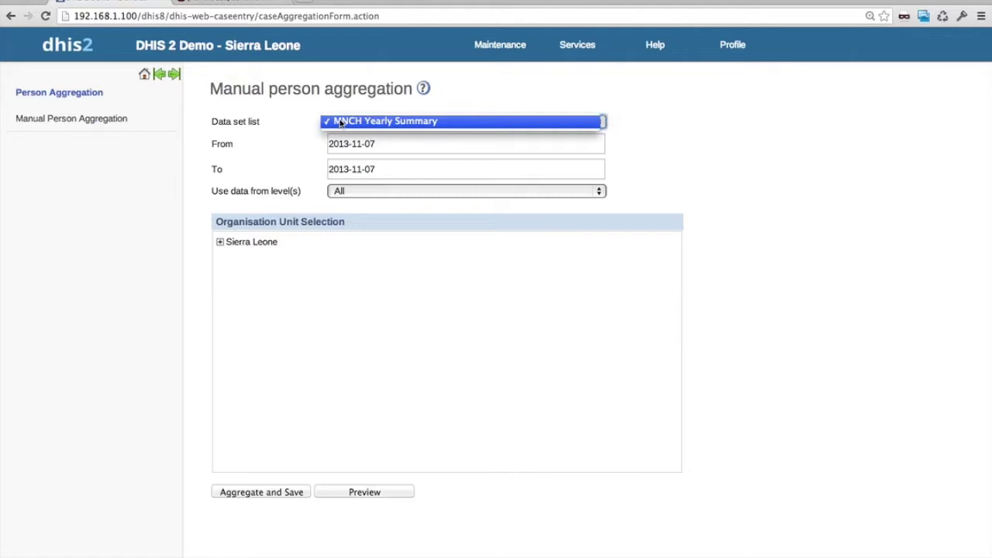
left_click(270, 127)
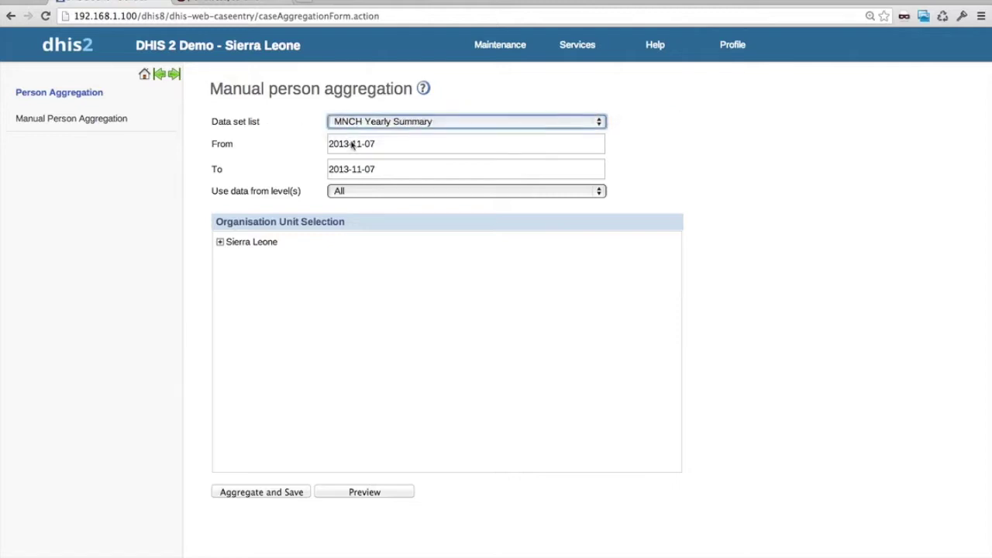
left_click(352, 145)
left_click(383, 168)
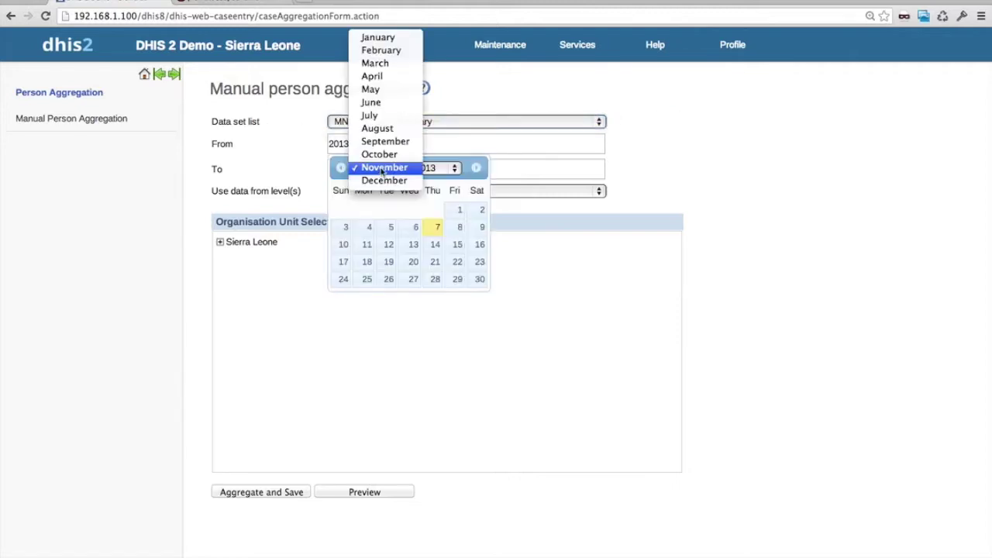
left_click(372, 39)
left_click(426, 168)
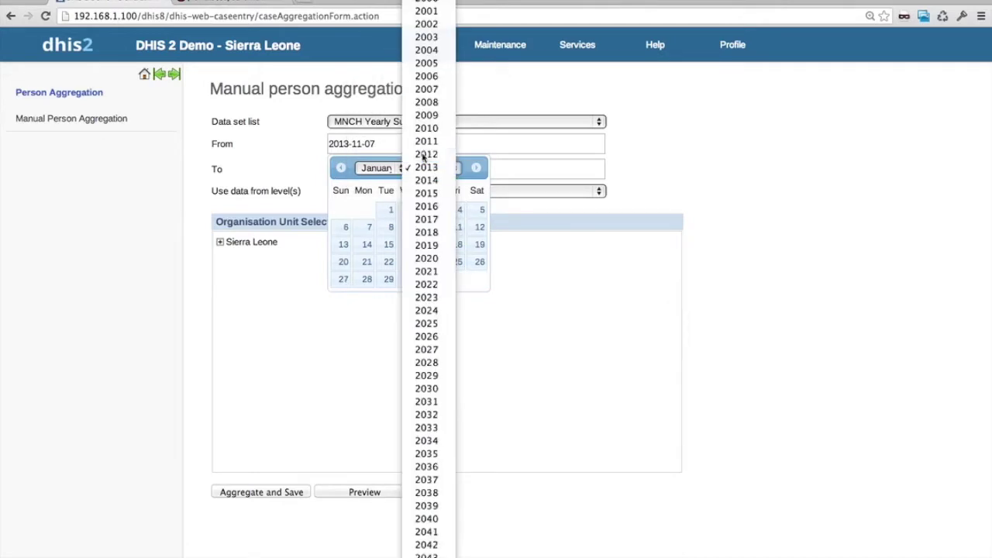
left_click(425, 155)
left_click(339, 210)
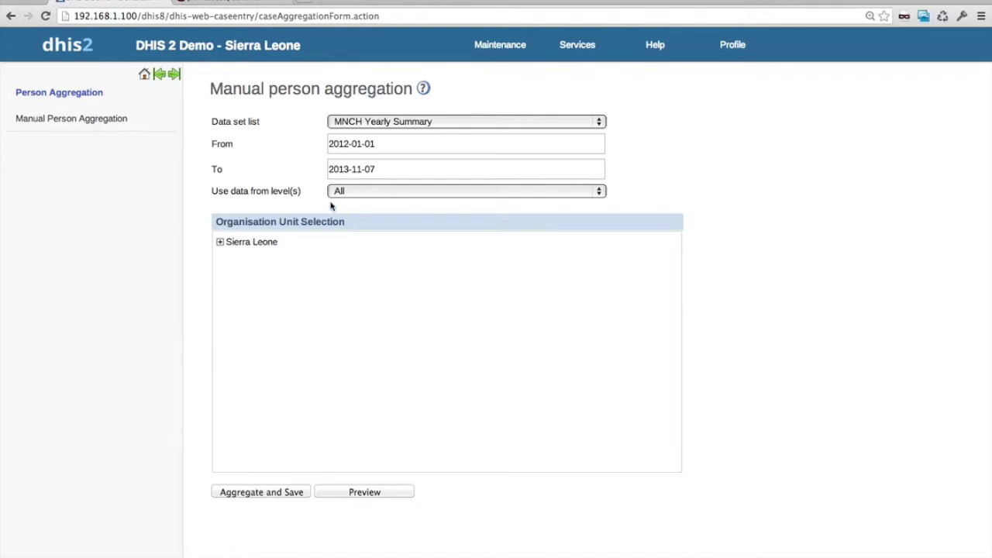
left_click(241, 244)
left_click(332, 492)
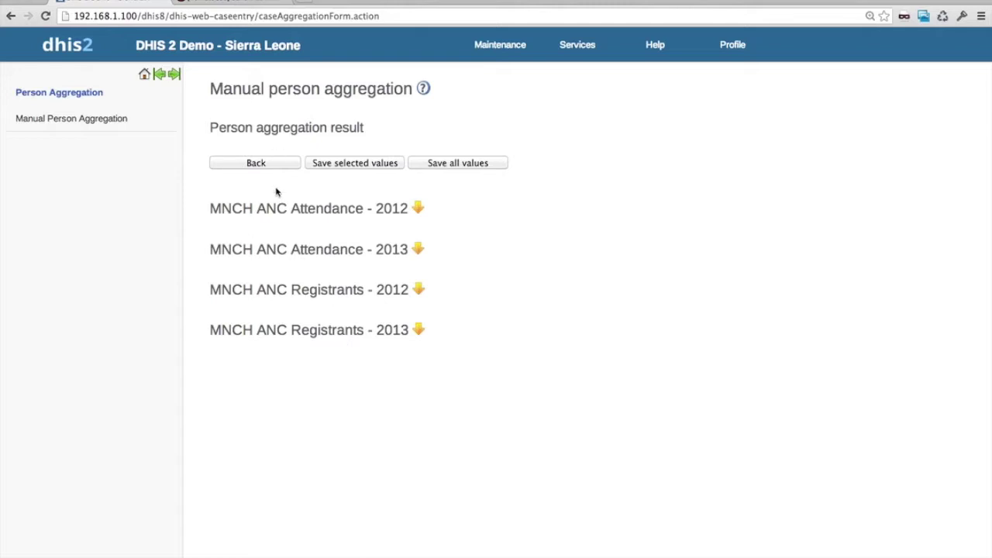
Step: Expand the 2012 and 2013 ANC Attendance and Registrants results: Ngelehun CHC 10, 12, 6 and 7
left_click(418, 209)
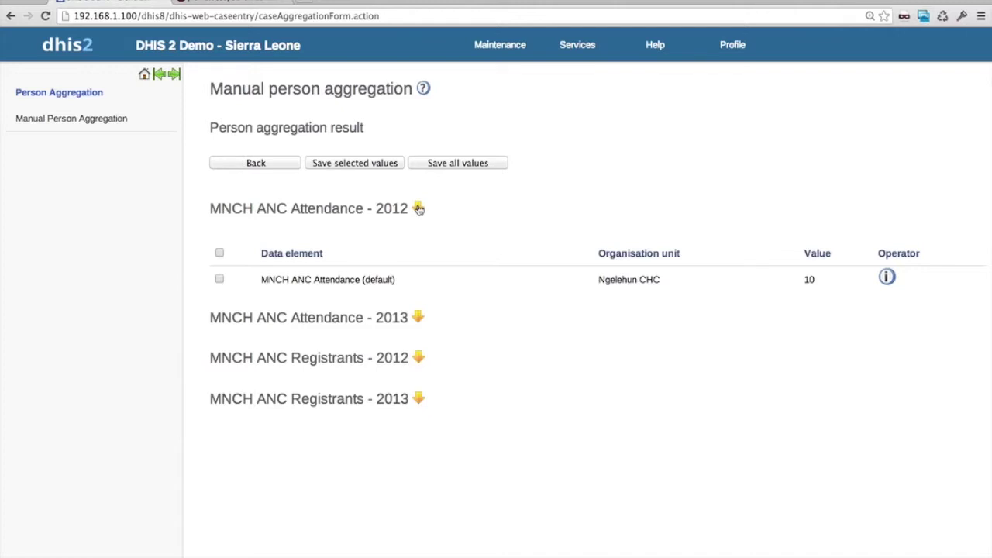
left_click(417, 317)
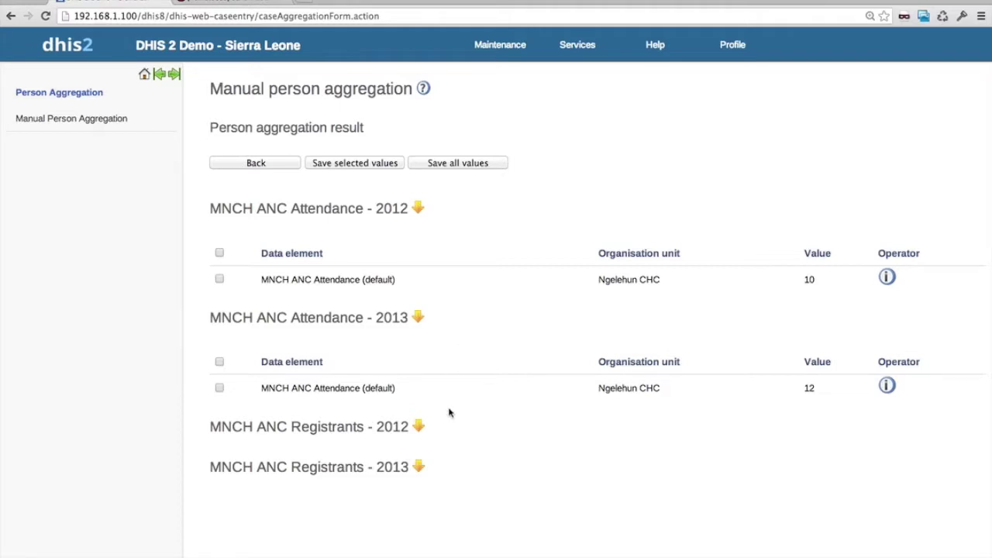
left_click(417, 426)
left_click(418, 533)
scroll(470, 476, "down", 2)
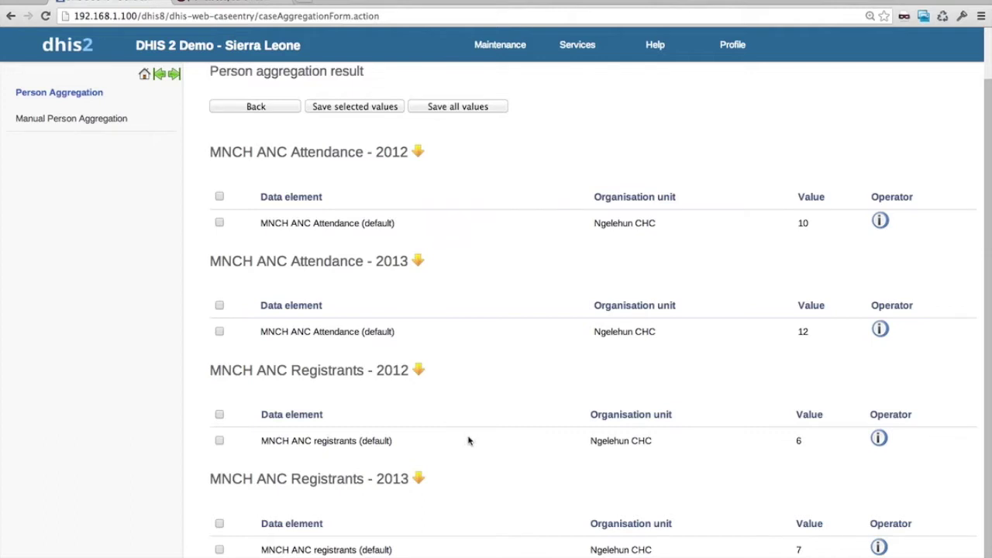
scroll(475, 330, "up", 2)
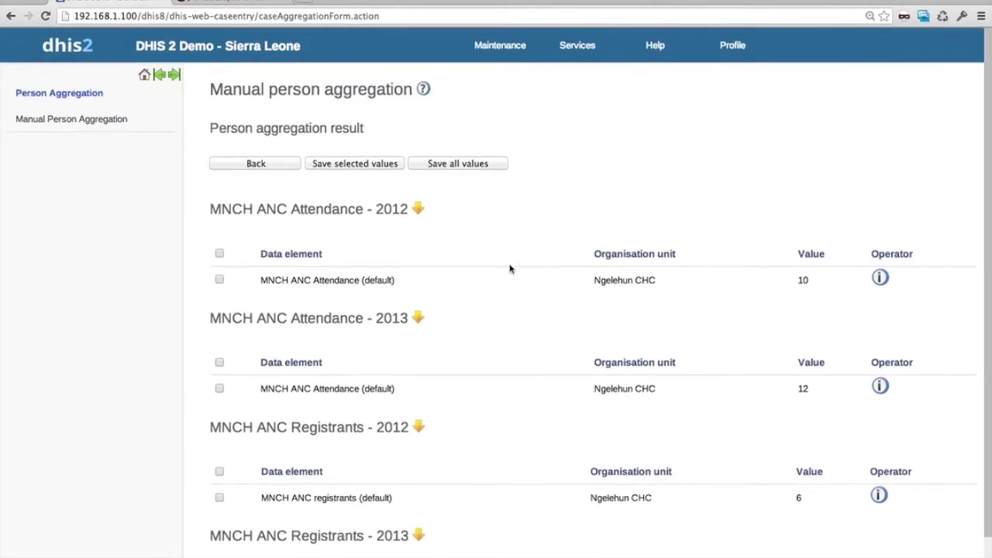
mouse_move(593, 48)
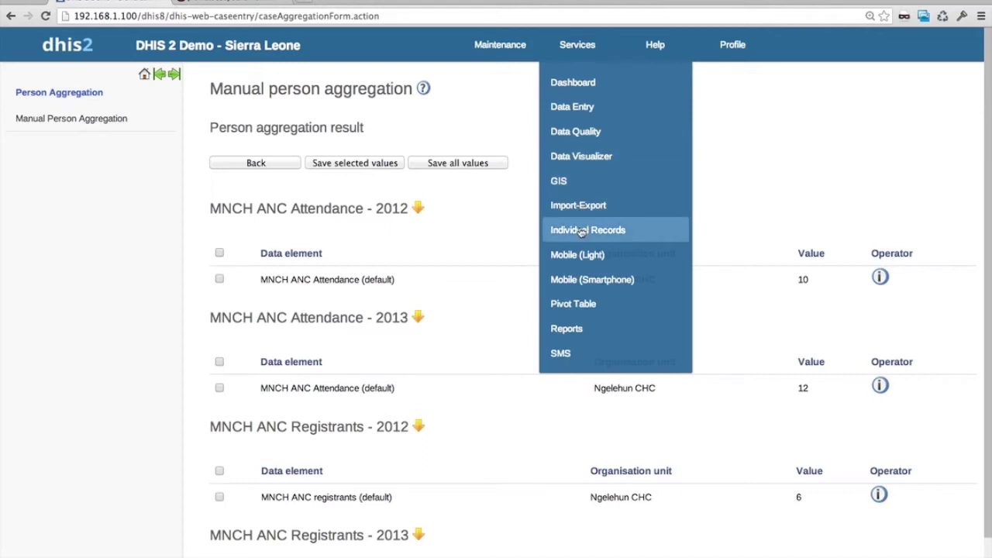
Step: List the persons registered at Ngelehun CHC and open one woman's dashboard
left_click(581, 231)
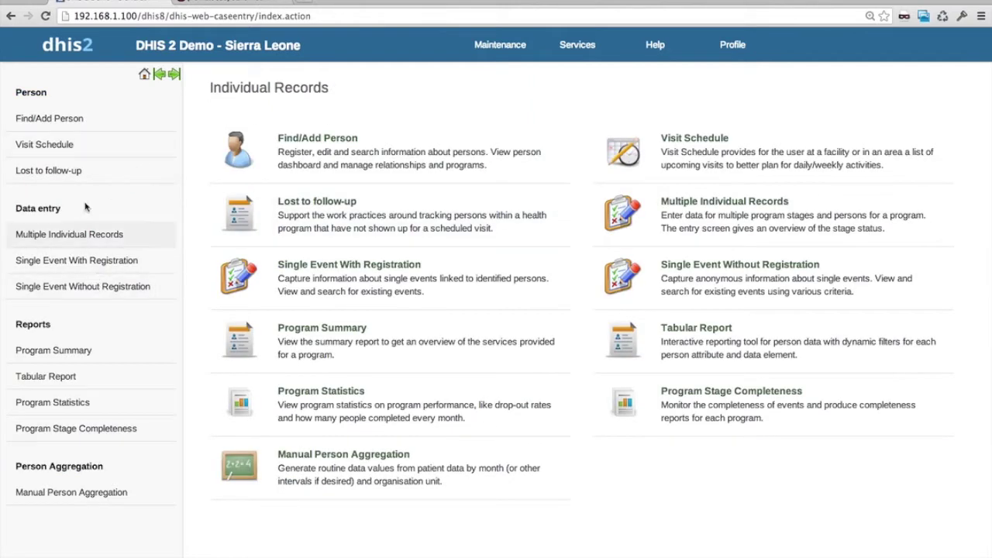
left_click(69, 121)
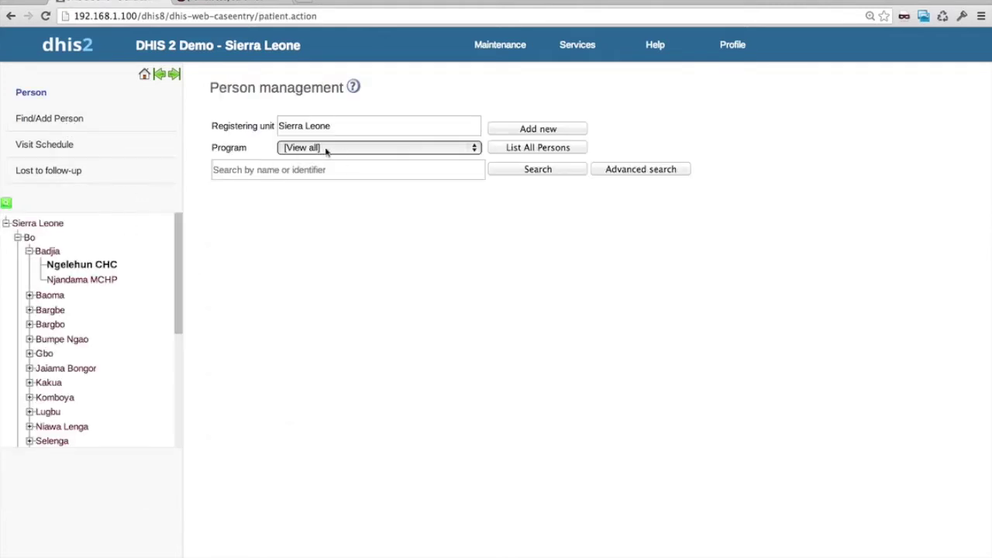
left_click(531, 149)
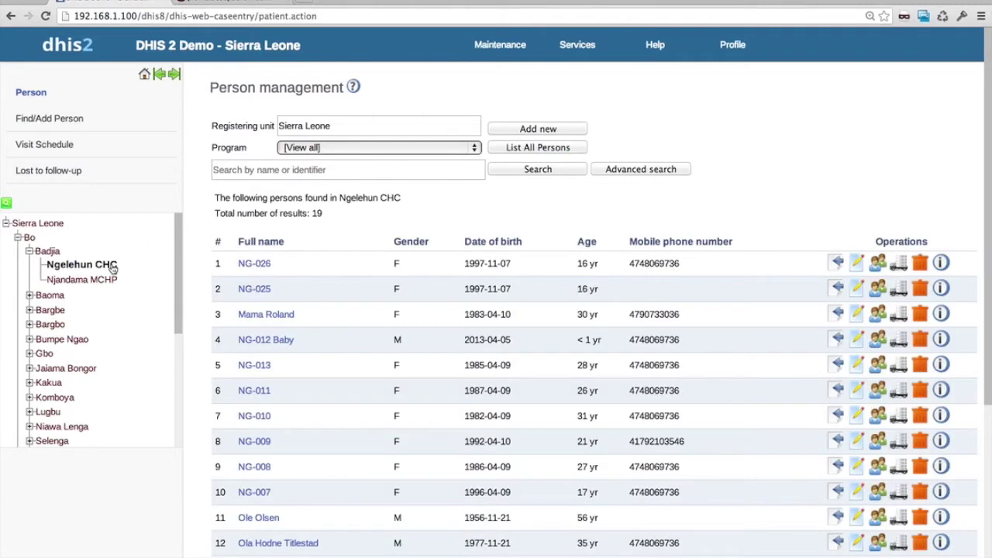
left_click(110, 265)
left_click(543, 149)
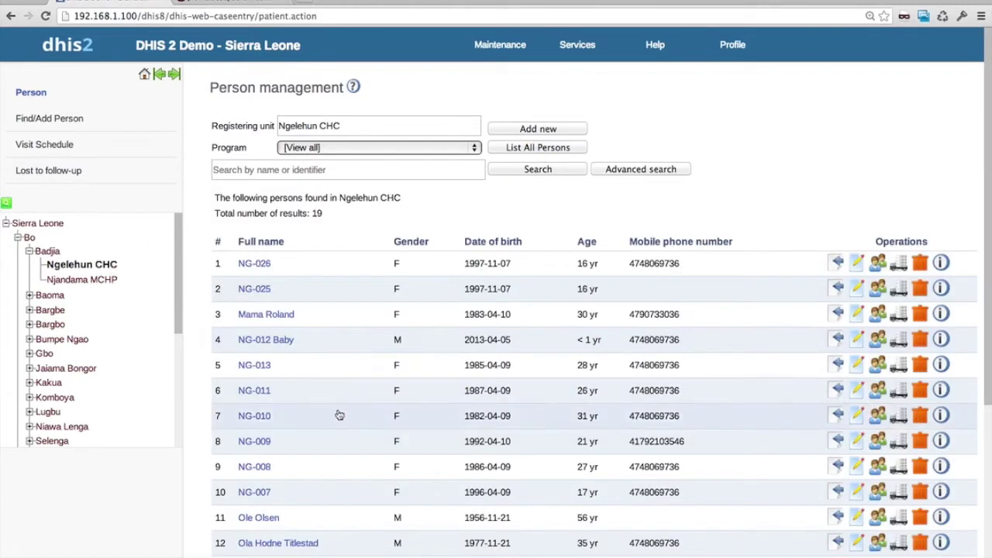
scroll(338, 416, "down", 1)
left_click(255, 375)
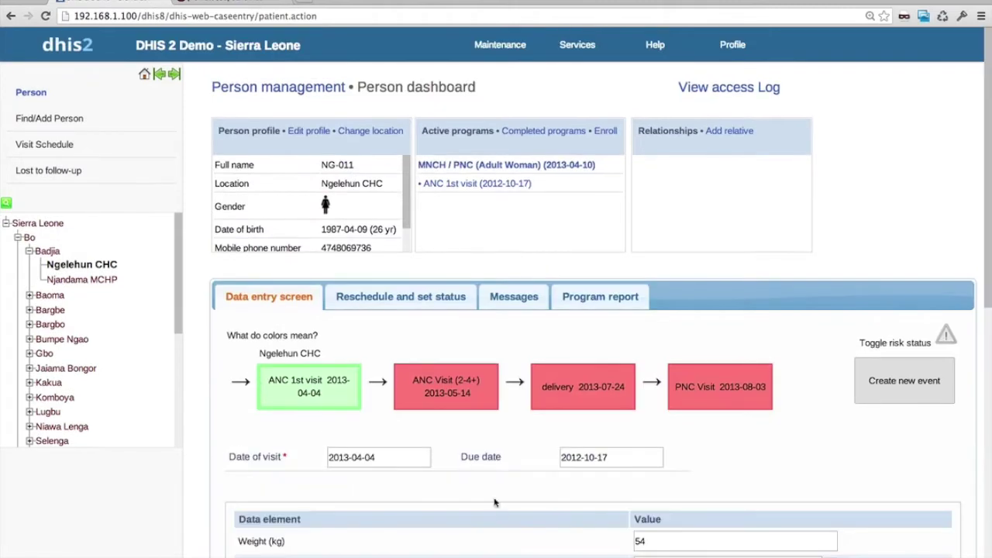
scroll(420, 440, "down", 5)
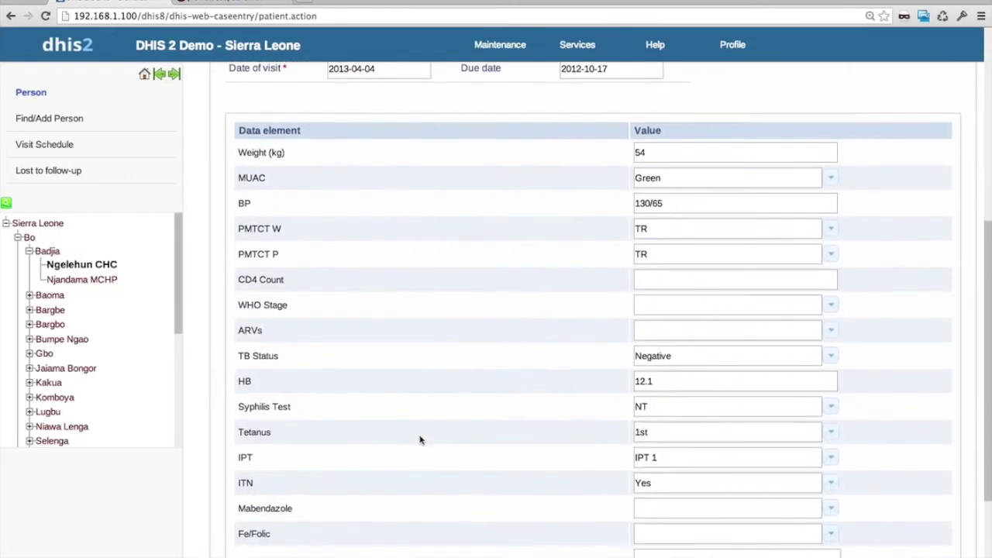
Step: Change her ANC 1st visit HB from 12.1 to 10 and return to the Individual Records page
left_click_drag(669, 380, 515, 375)
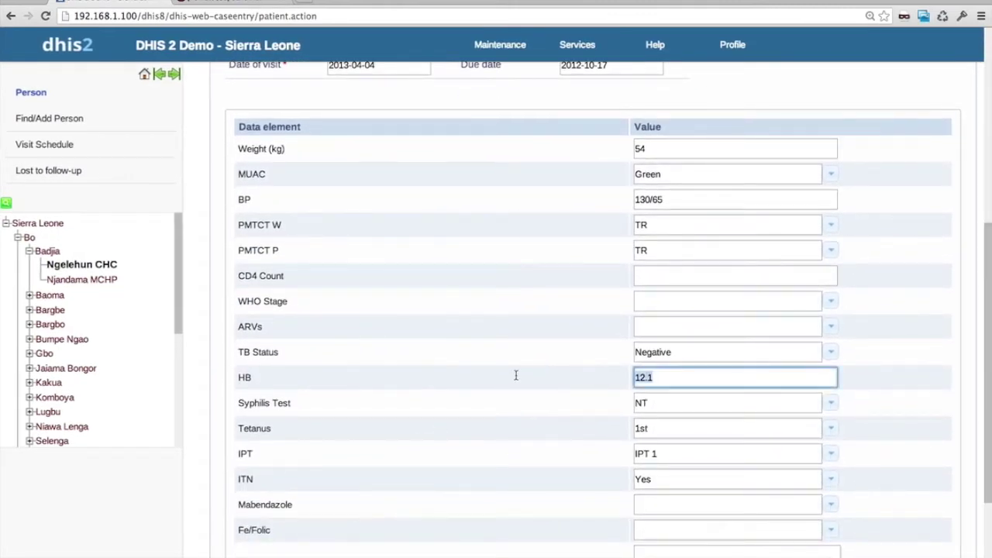
type("10")
key("Tab")
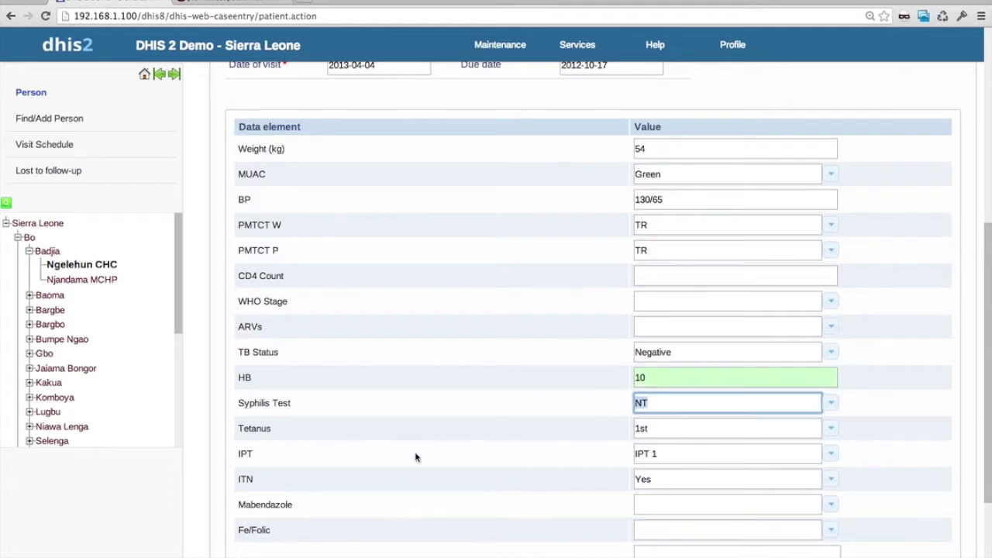
scroll(396, 486, "down", 3)
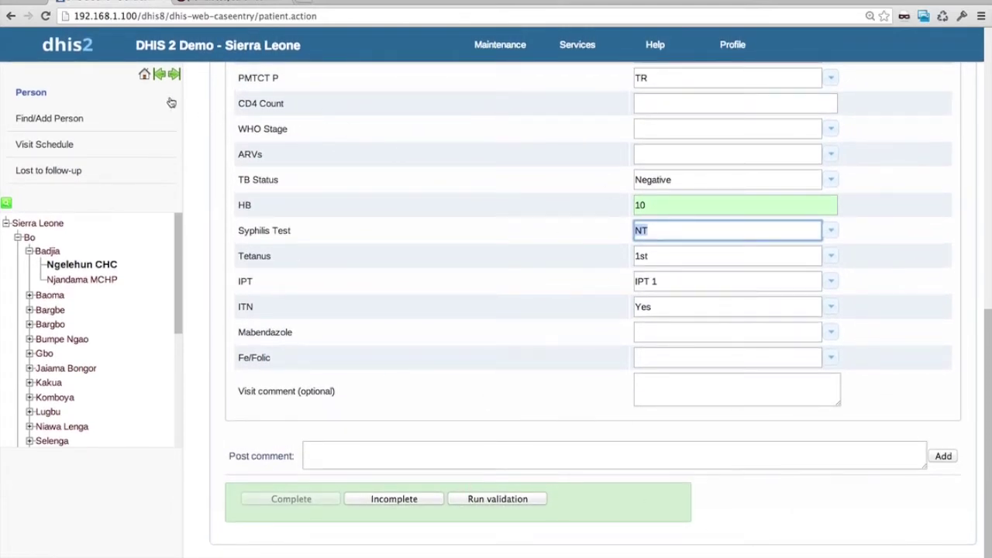
left_click(145, 73)
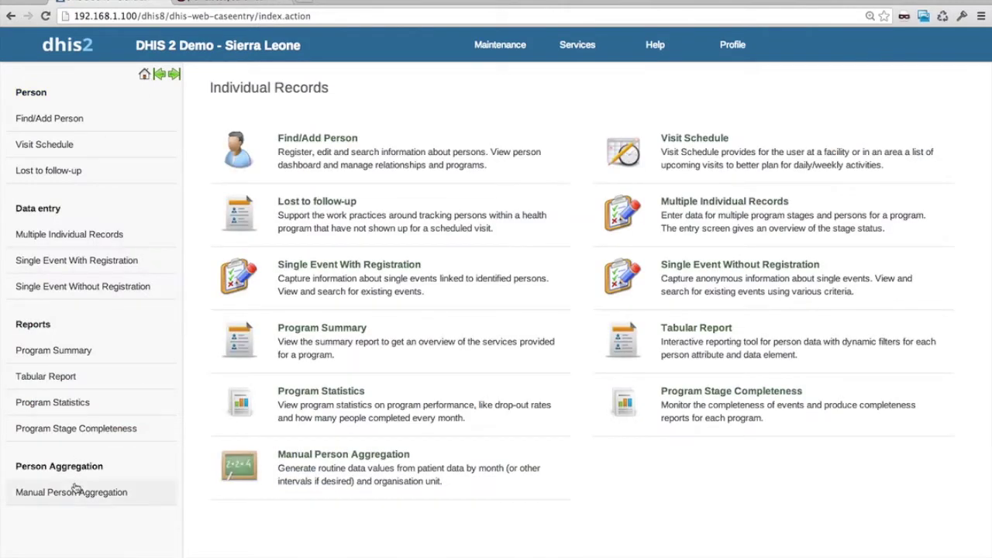
left_click(78, 492)
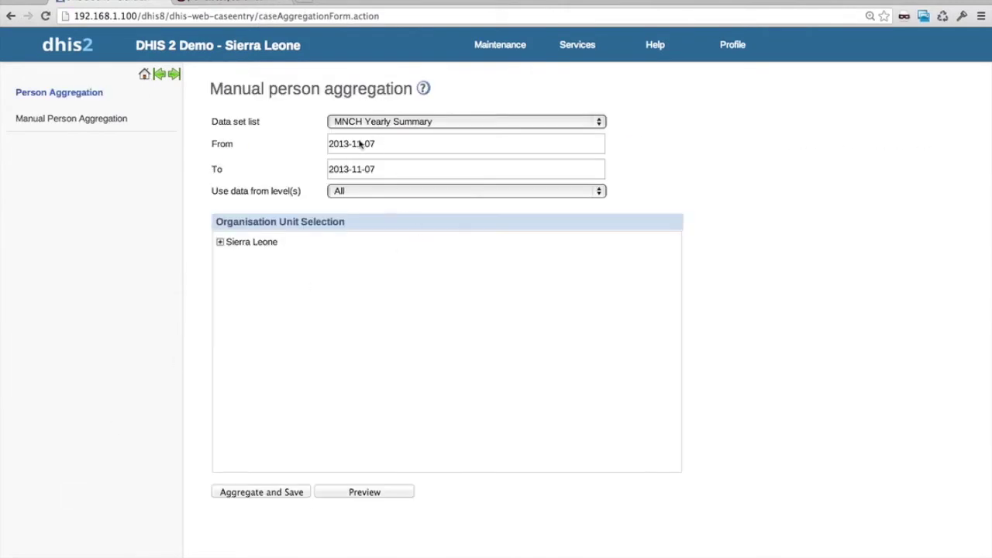
Step: Set the aggregation From date to 2012-01-01 in the date picker
left_click(358, 169)
left_click(355, 168)
left_click(377, 38)
left_click(434, 167)
left_click(426, 152)
left_click(347, 210)
Step: Preview for Sierra Leone and expand the 2013 anaemia result showing 1 case at Ngelehun CHC
left_click(256, 242)
left_click(348, 500)
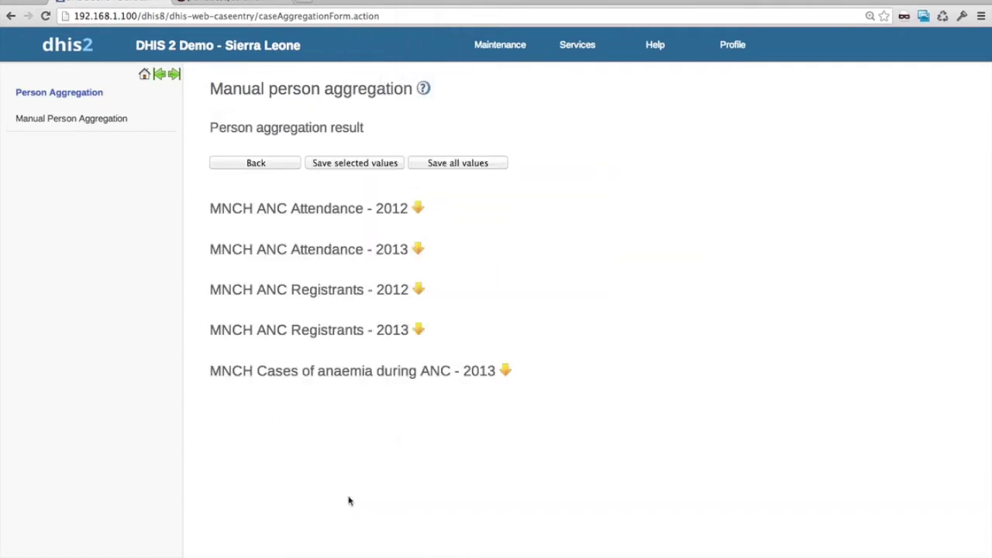
left_click(504, 373)
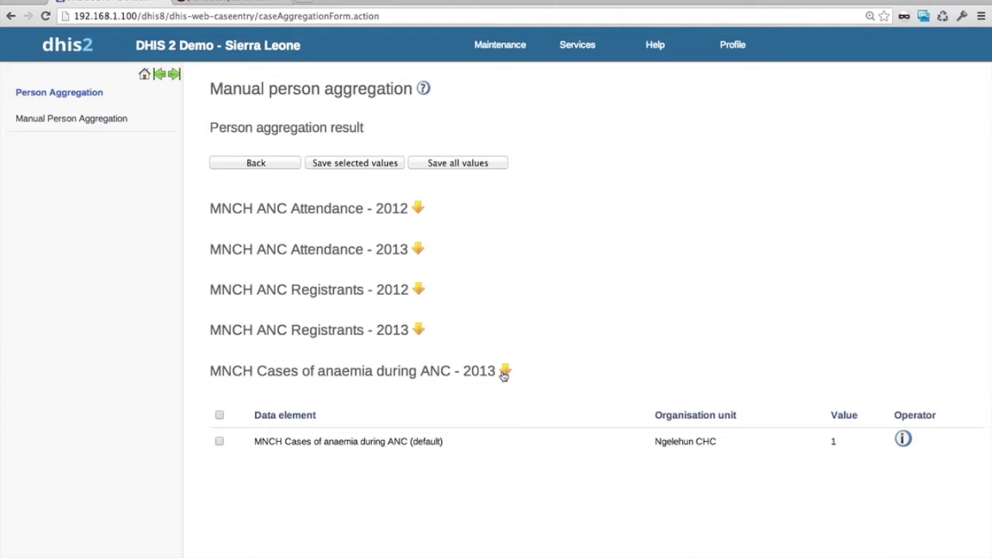
mouse_move(518, 59)
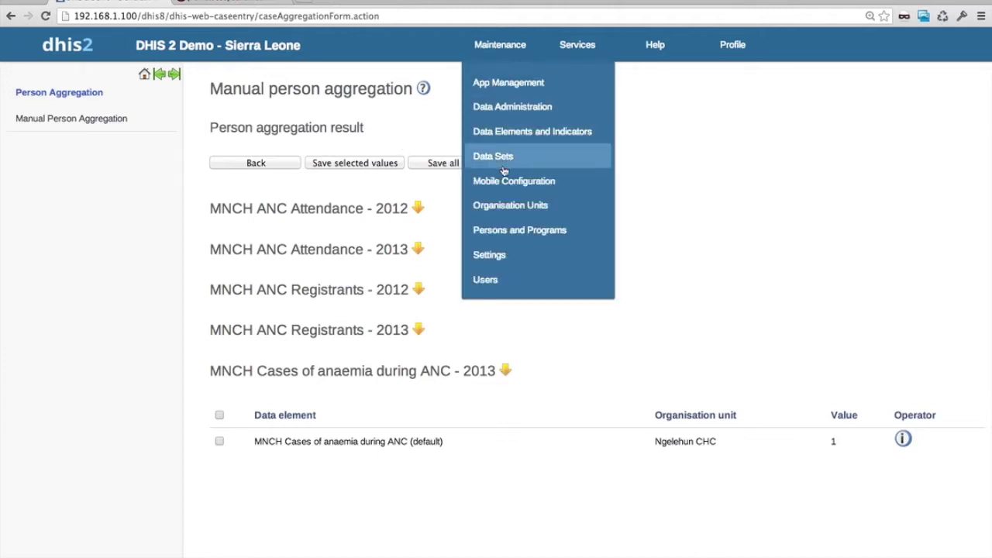
Step: Start a new query in the Persons and Programs Aggregation Query Builder
left_click(502, 229)
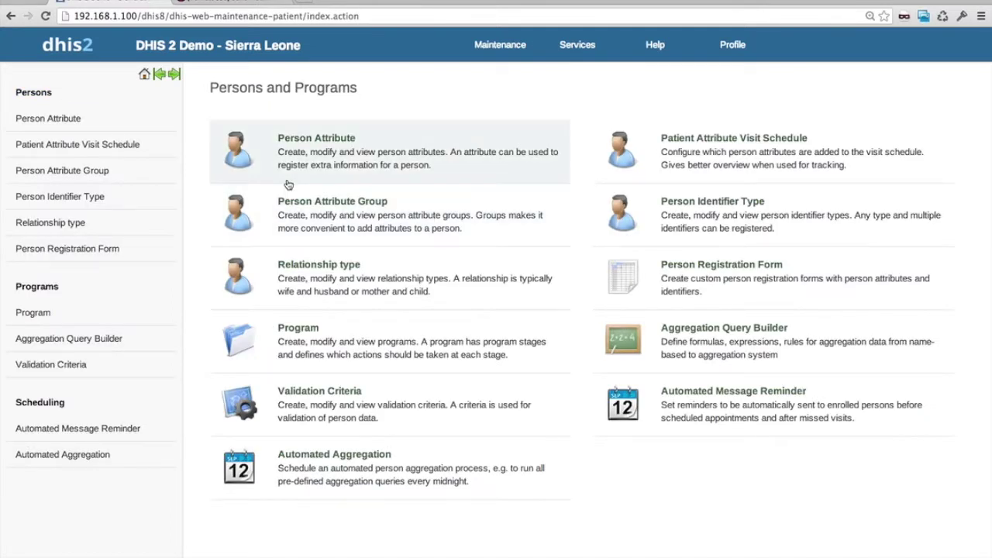
left_click(133, 336)
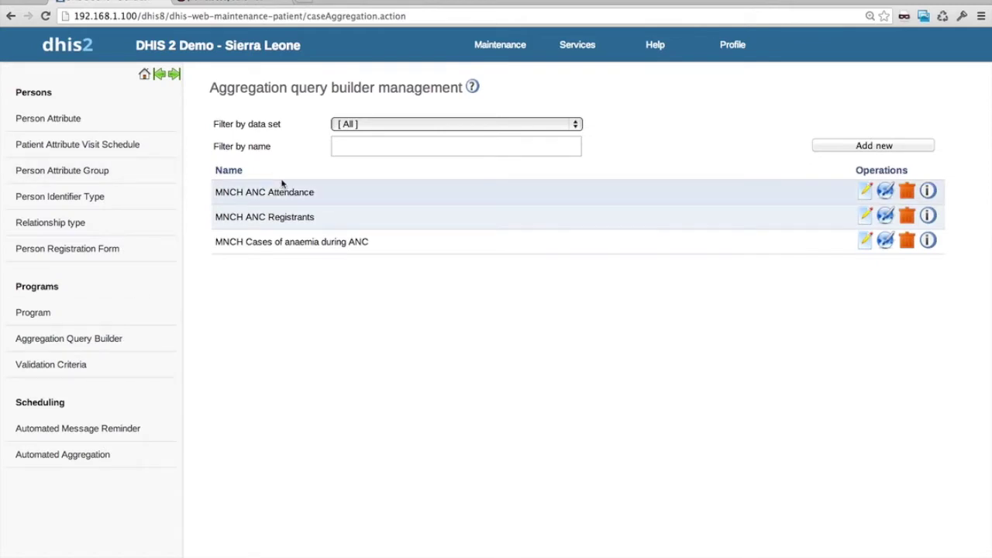
left_click(859, 147)
Step: Choose data set MNCH Yearly Summary and data element MNCH Normal deliveries, copying the element name
left_click(564, 167)
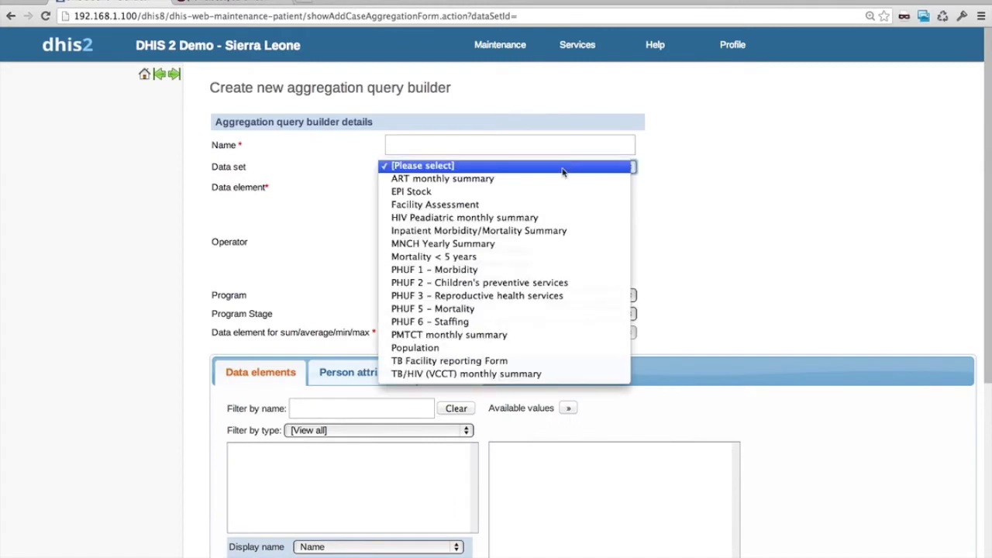
left_click(542, 243)
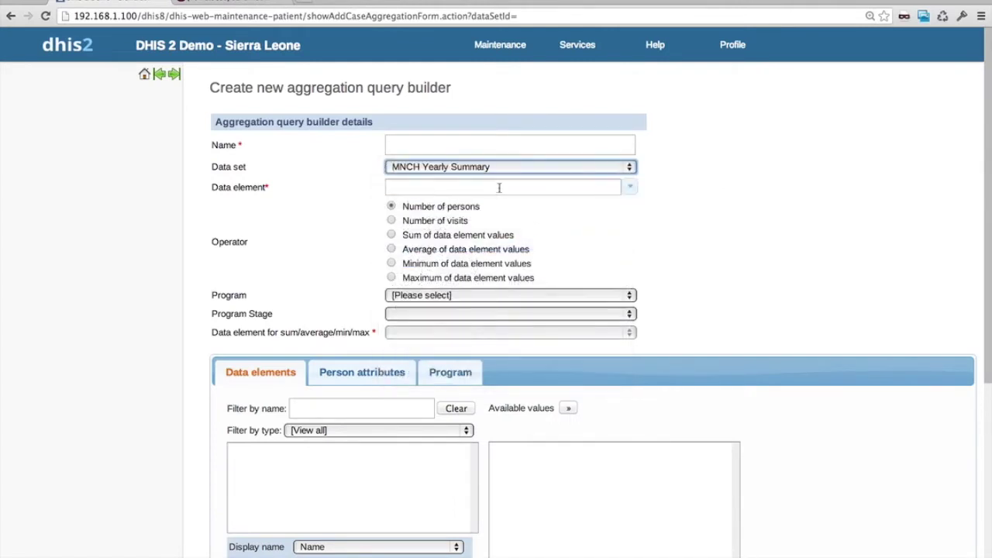
left_click(629, 186)
left_click_drag(637, 218, 629, 276)
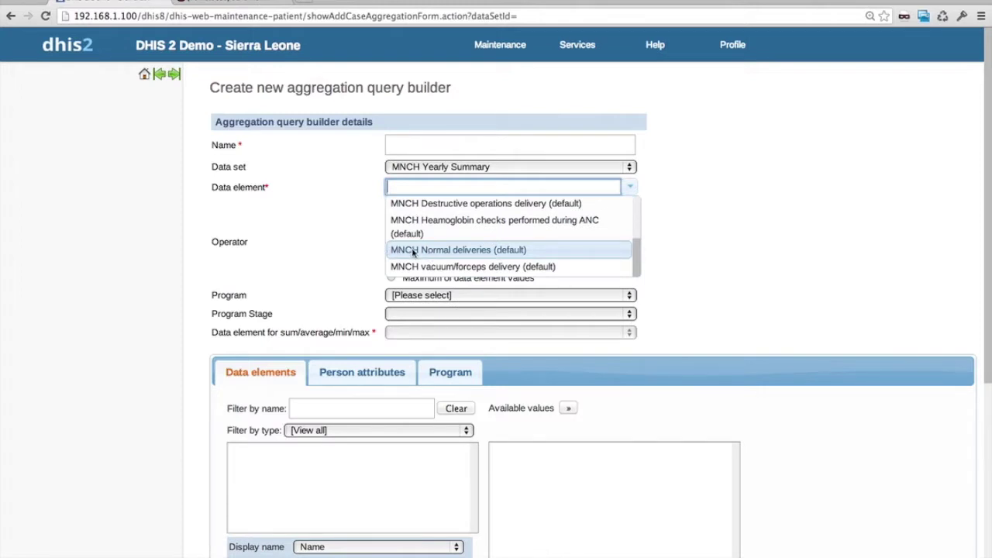
left_click(469, 255)
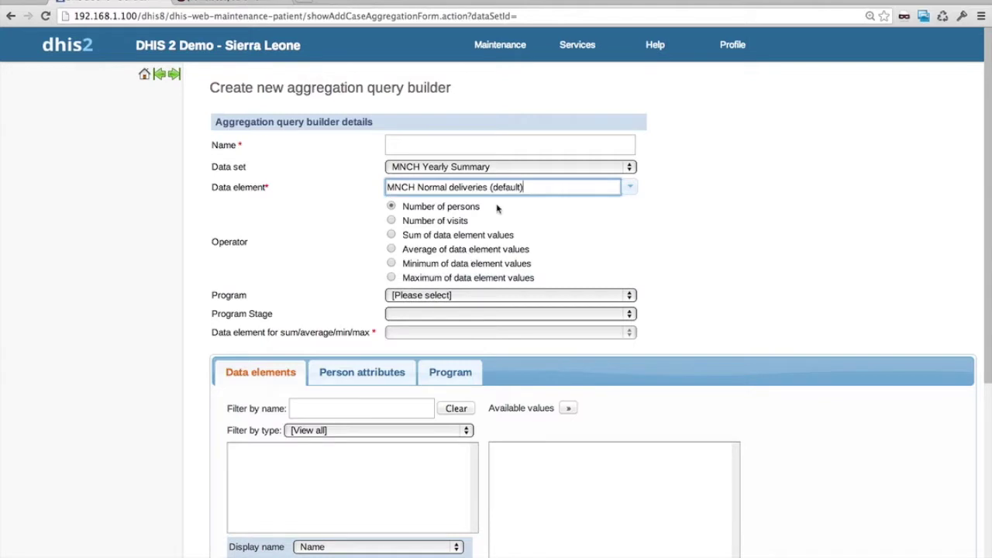
left_click_drag(486, 188, 302, 171)
key("ctrl+c")
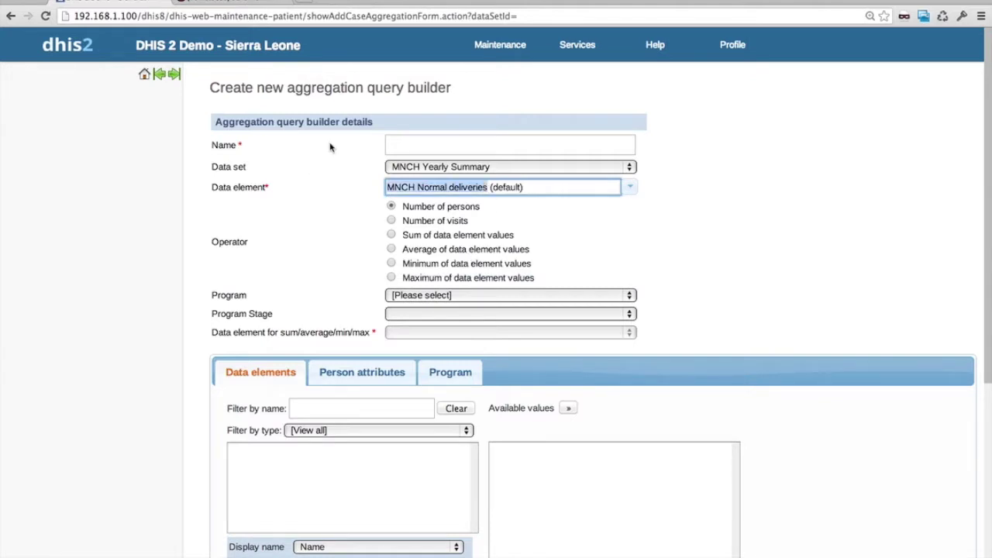
left_click(387, 145)
Step: Paste 'MNCH Normal deliveries' as the query name
key("ctrl+v")
scroll(354, 232, "down", 1)
scroll(354, 251, "down", 1)
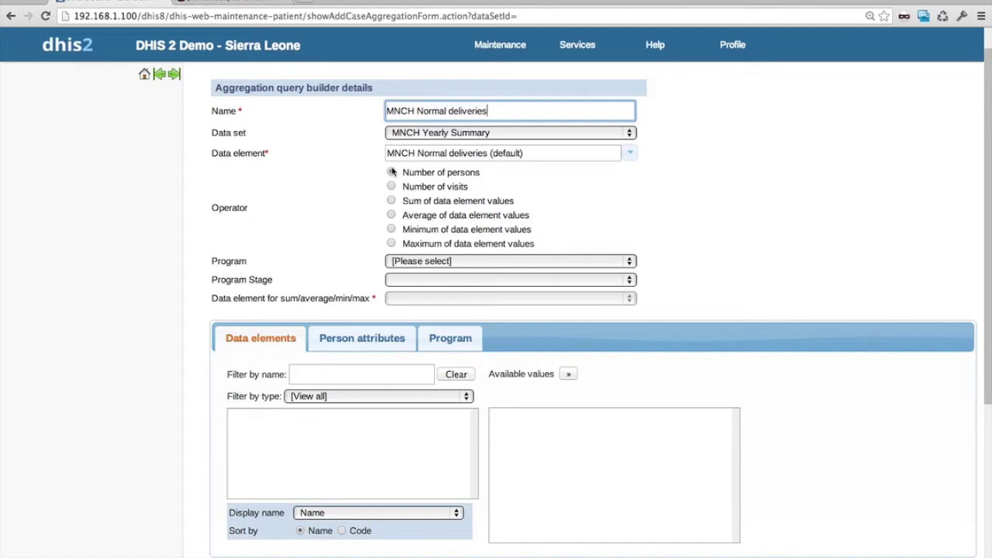
scroll(372, 223, "down", 1)
Step: Set the program to MNCH / PNC (Adult Woman) and the program stage to delivery
left_click(412, 228)
left_click(423, 279)
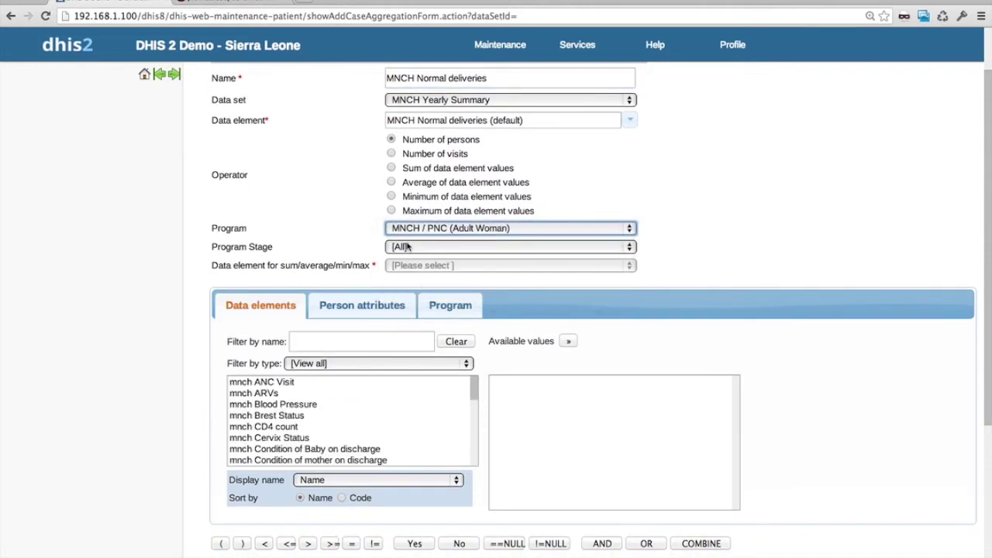
left_click(406, 247)
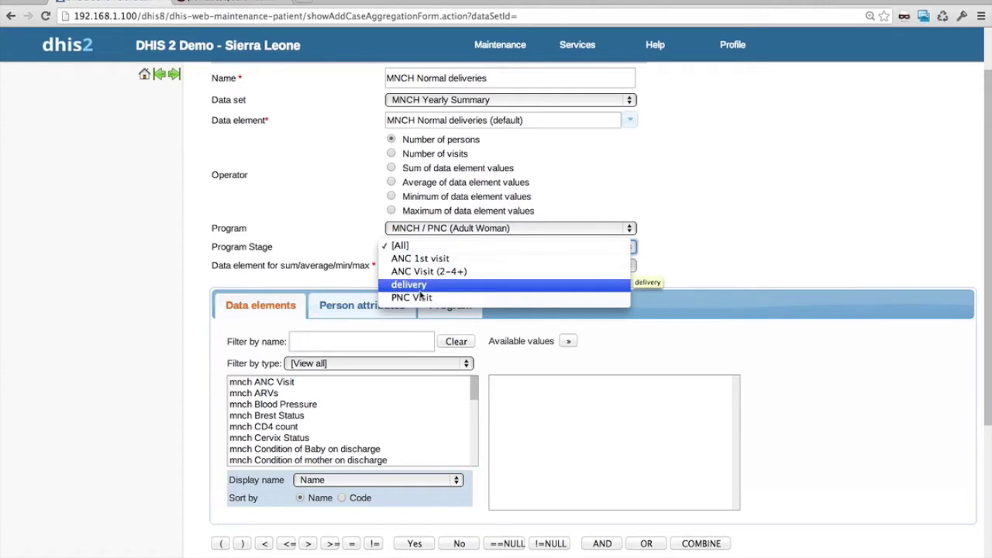
left_click(419, 288)
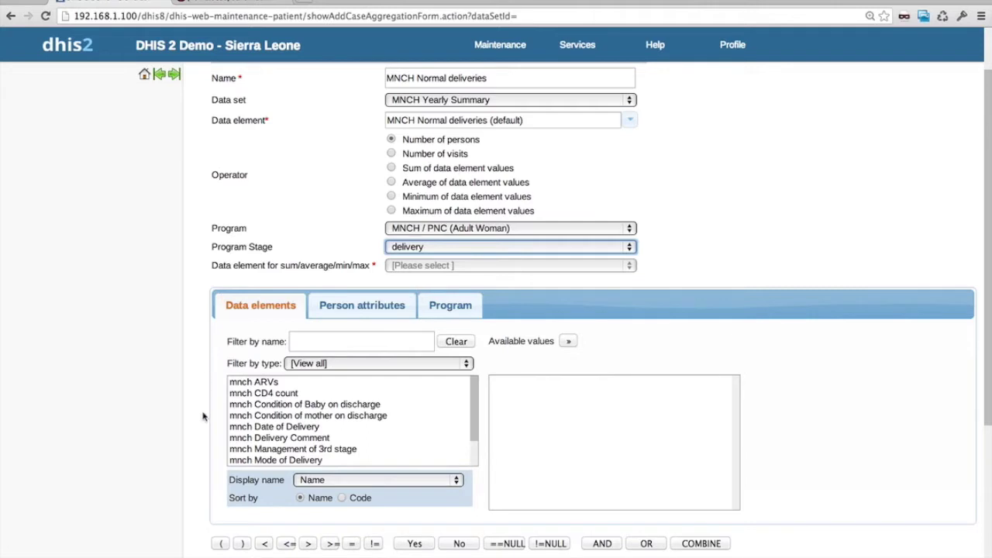
scroll(202, 417, "down", 2)
scroll(298, 398, "down", 3)
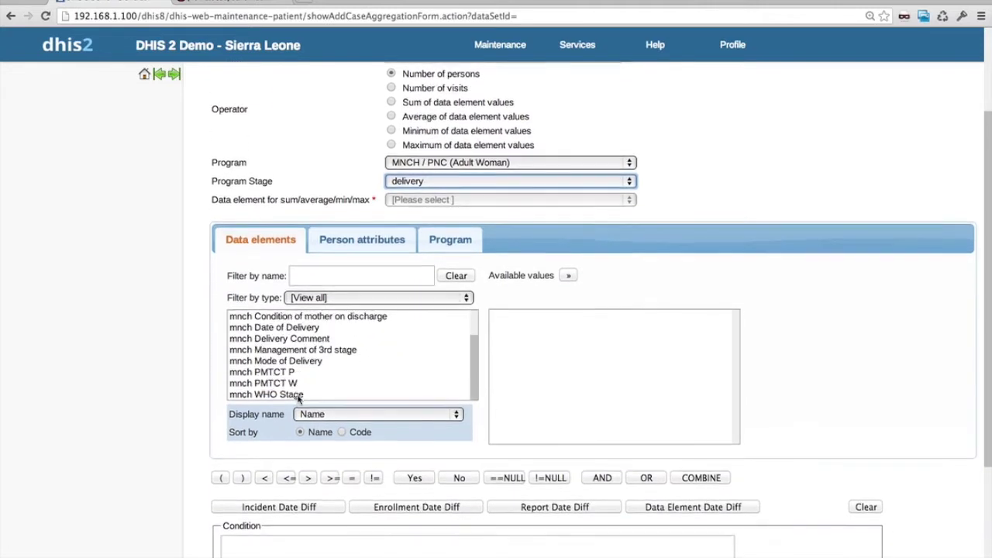
left_click(245, 361)
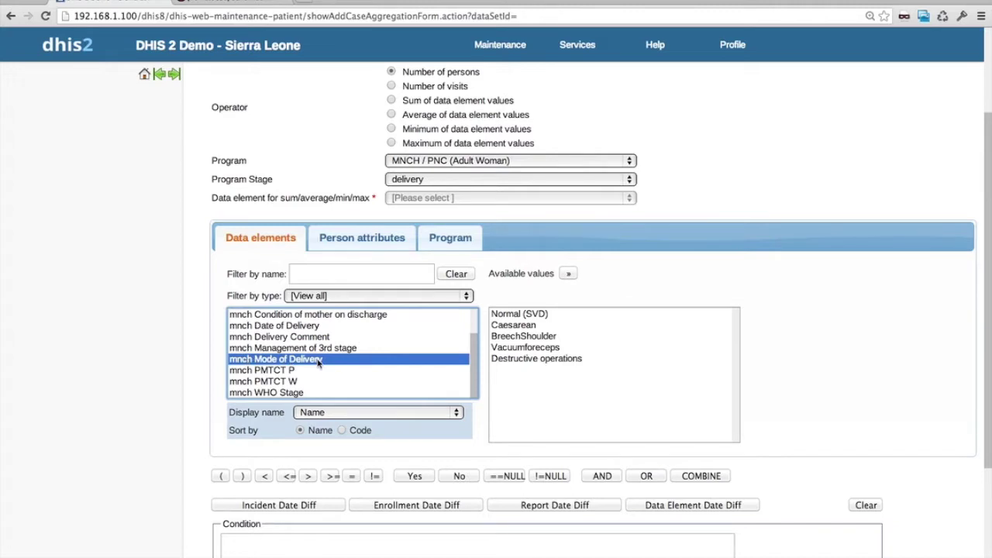
Step: Build the condition mnch Mode of Delivery = 'Normal (SVD)' from the element and value lists
scroll(193, 359, "down", 3)
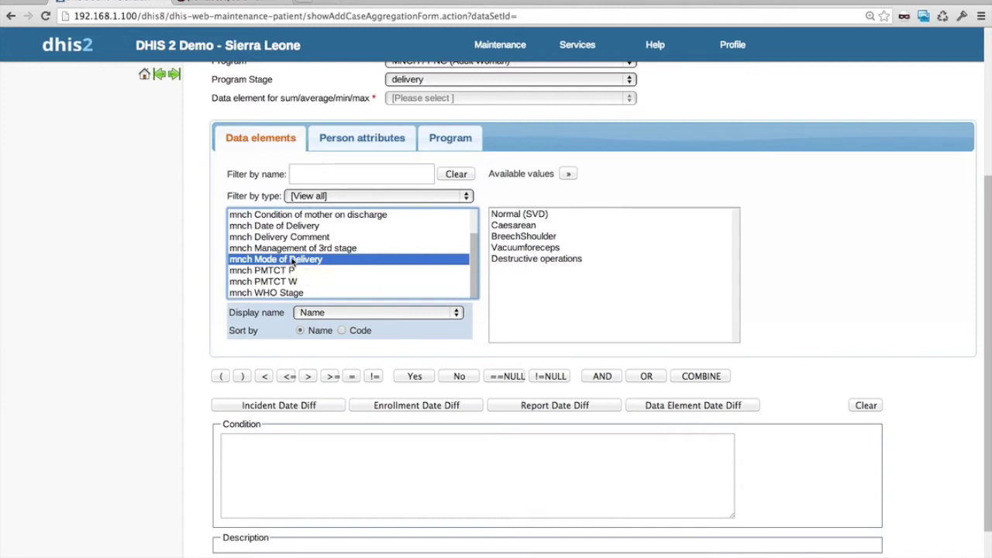
double_click(291, 260)
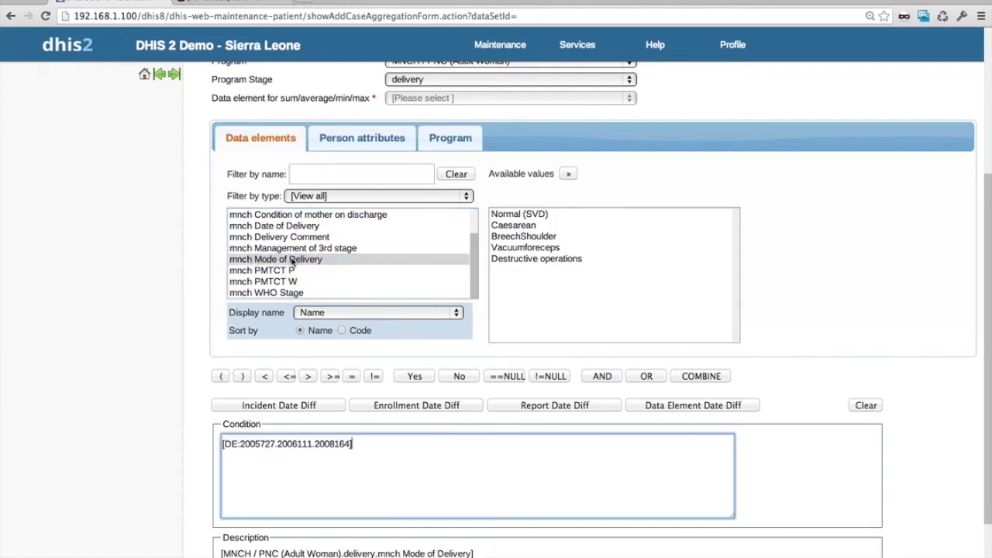
left_click(509, 216)
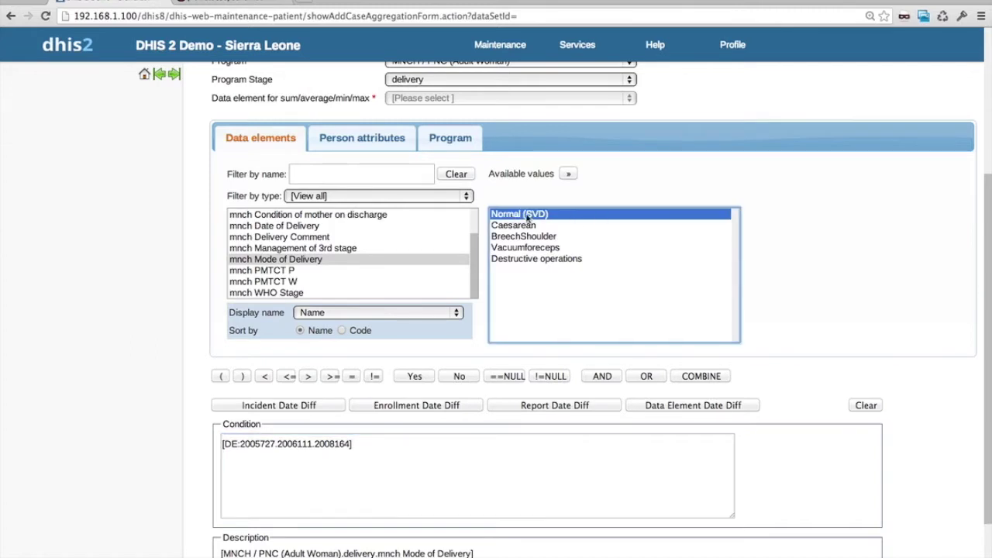
double_click(527, 219)
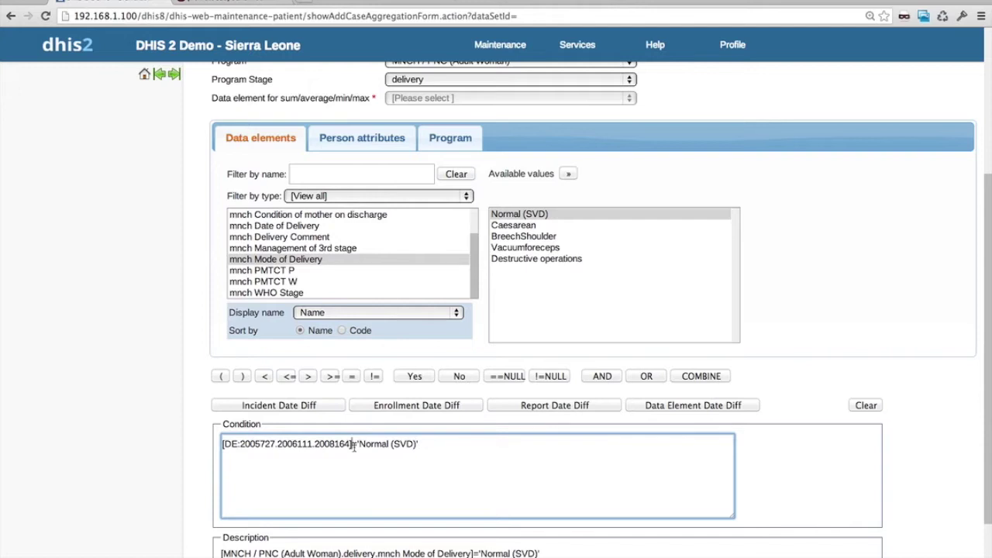
Step: Delete the = 'Normal (SVD)' comparison, leaving only mnch Mode of Delivery in the condition
left_click_drag(353, 445, 422, 452)
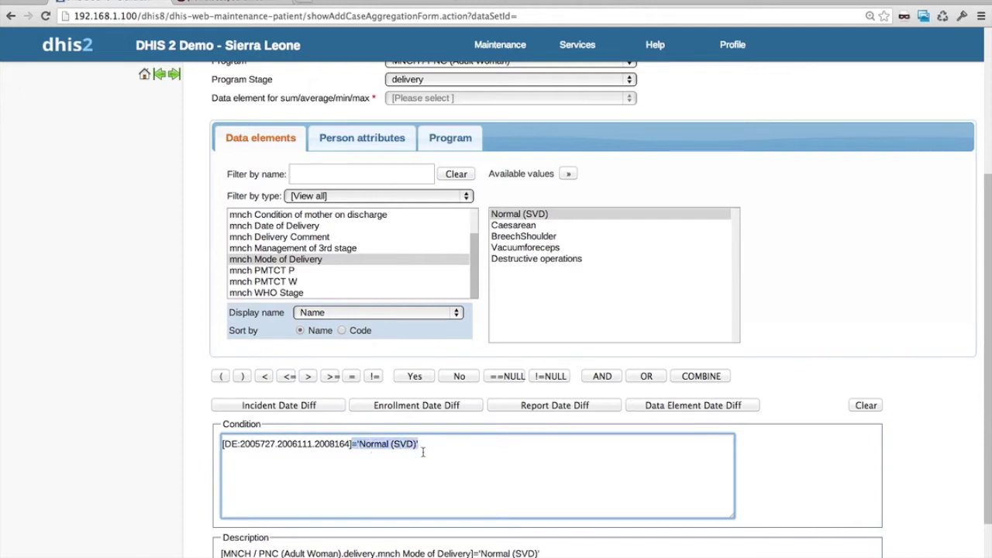
left_click(439, 468)
scroll(439, 467, "down", 1)
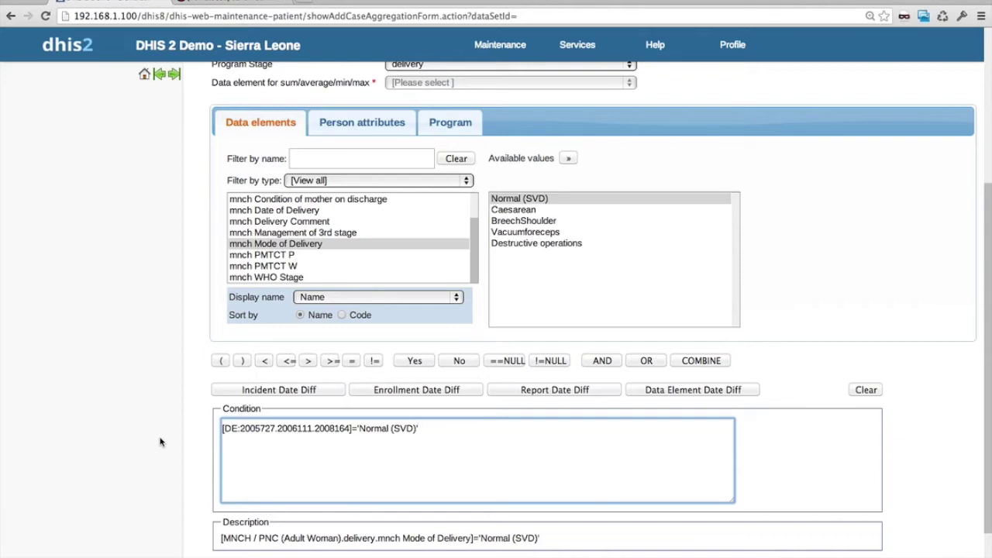
left_click_drag(352, 428, 491, 456)
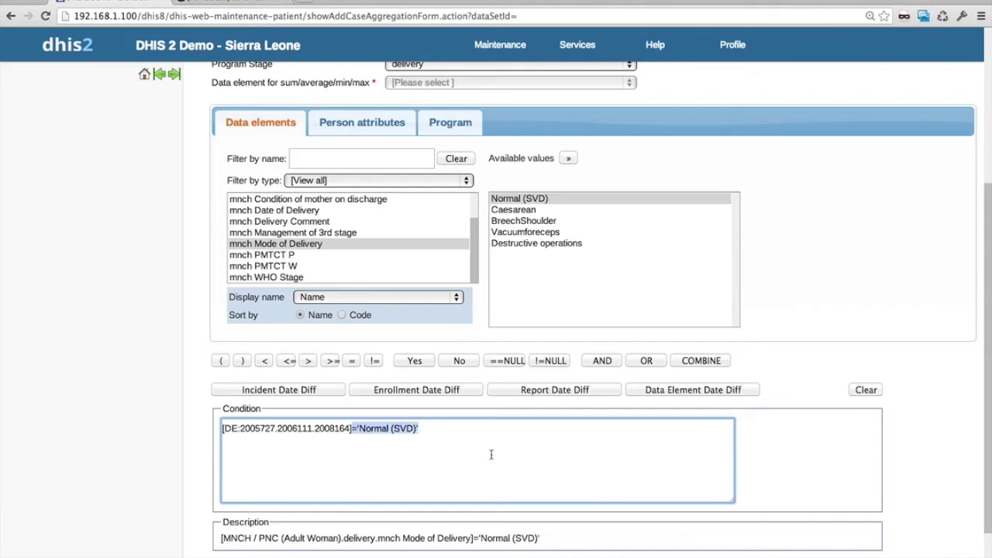
key("BackSpace")
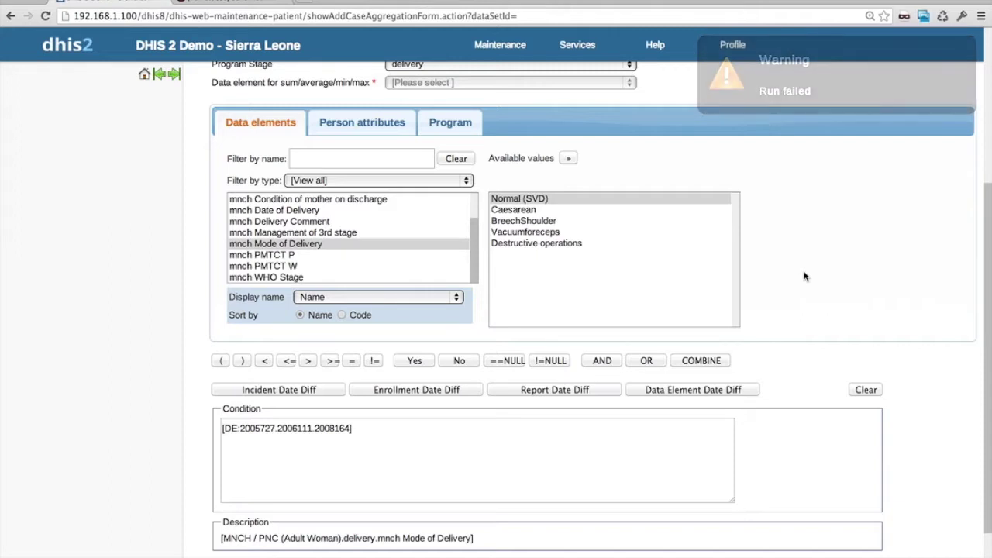
Step: Extend the condition to Mode of Delivery = 'Normal (SVD)' OR Caesarean OR BreechShoulder
left_click(497, 431)
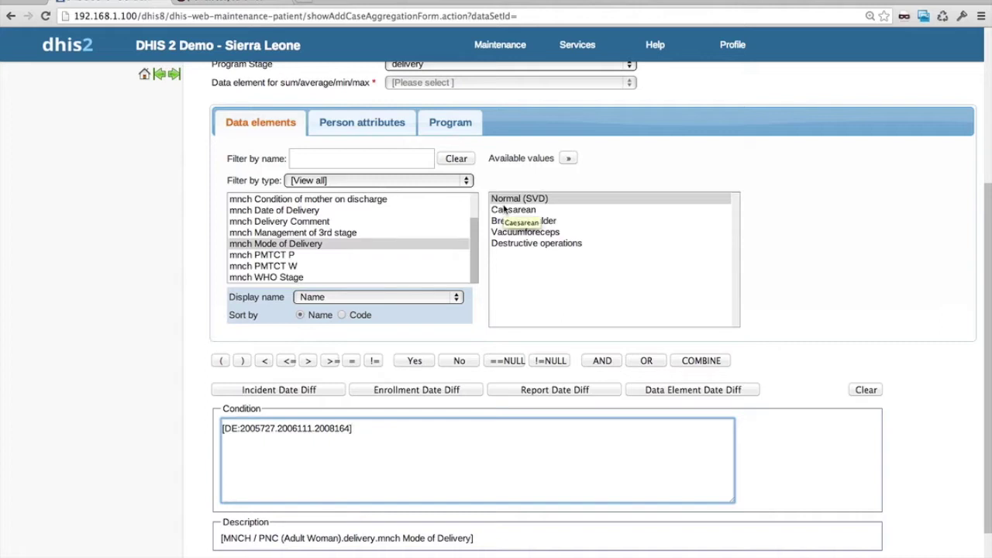
double_click(506, 202)
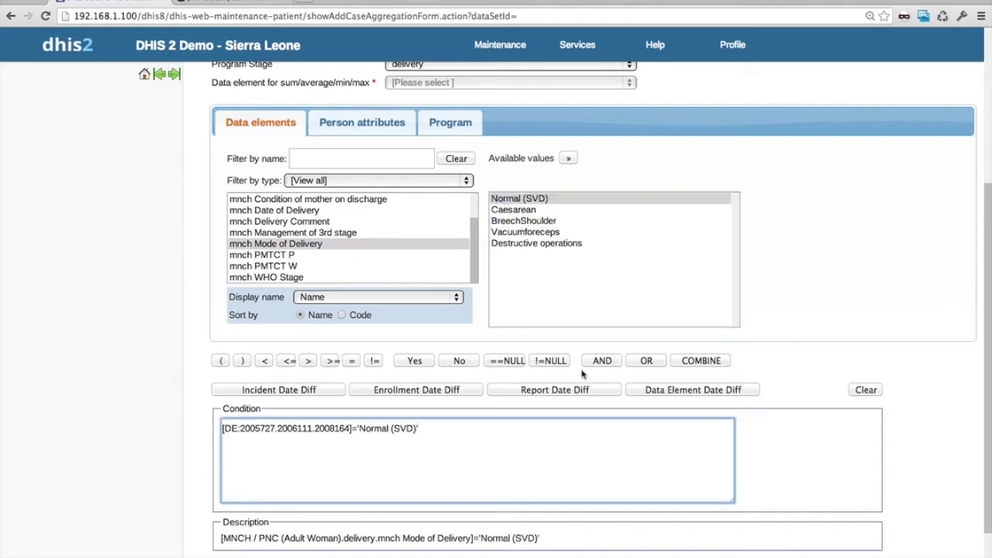
left_click(642, 362)
double_click(269, 245)
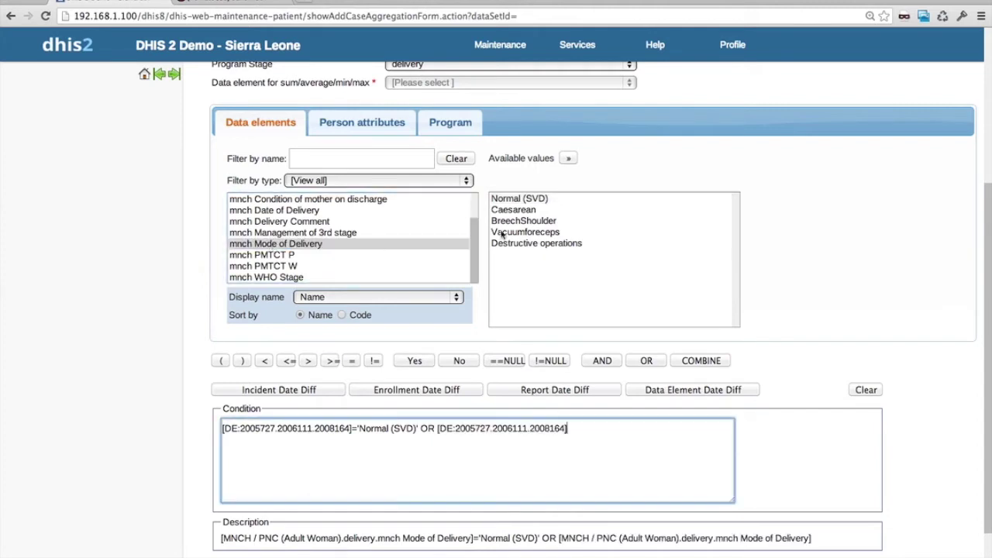
double_click(515, 210)
left_click(640, 362)
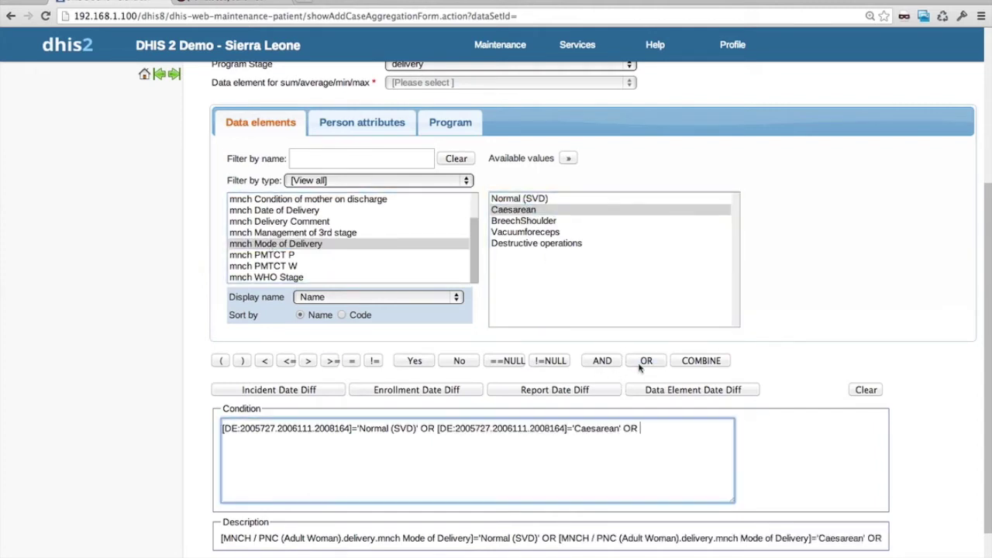
double_click(319, 245)
double_click(524, 222)
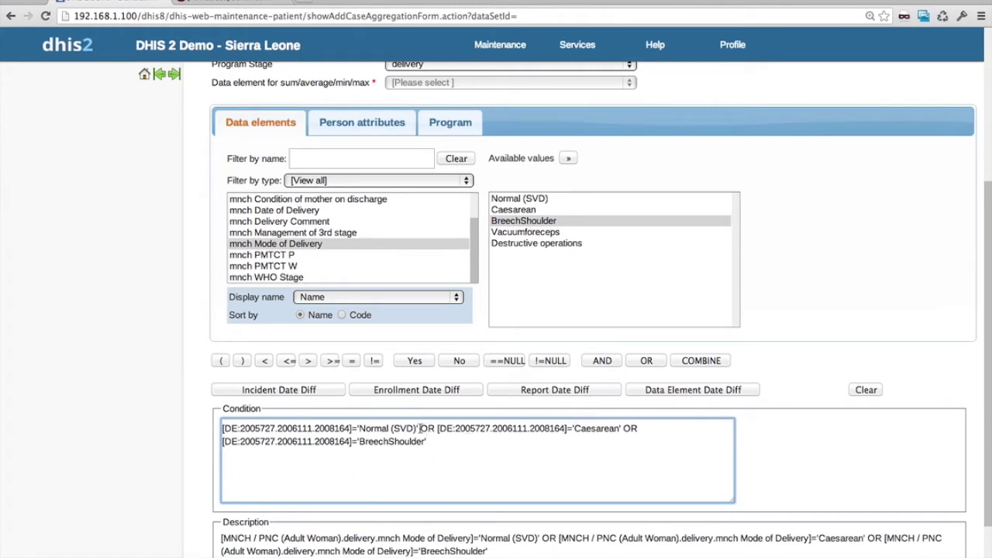
Step: Delete the OR terms and the 'Normal (SVD)' comparison, leaving bare Mode of Delivery
left_click_drag(421, 427, 439, 442)
key("BackSpace")
key("BackSpace")
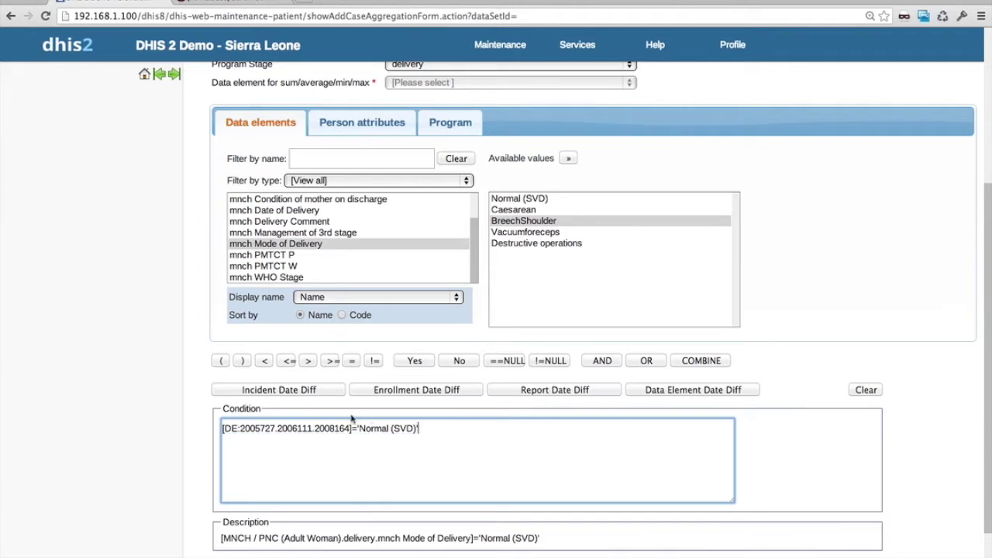
left_click_drag(357, 427, 416, 468)
scroll(411, 516, "down", 1)
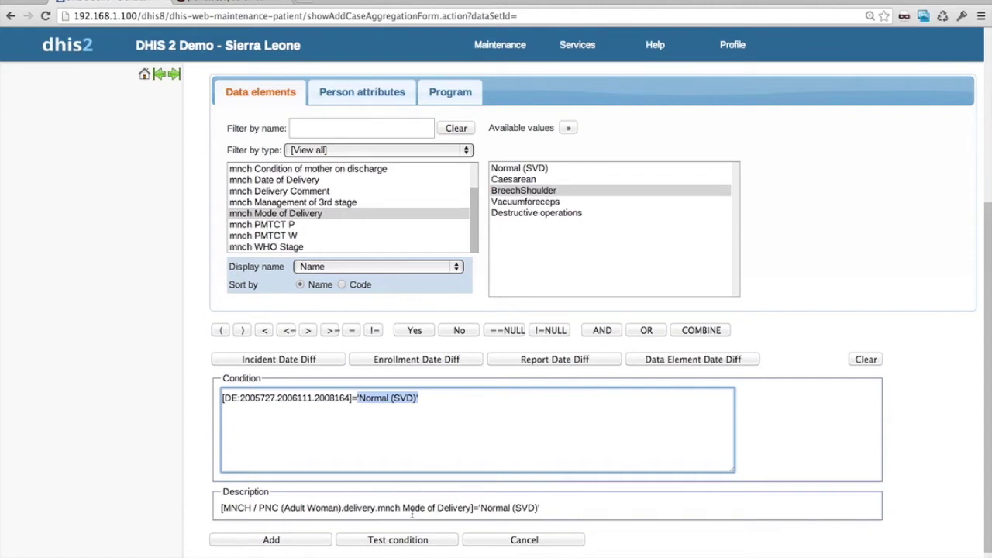
key("BackSpace")
key("BackSpace")
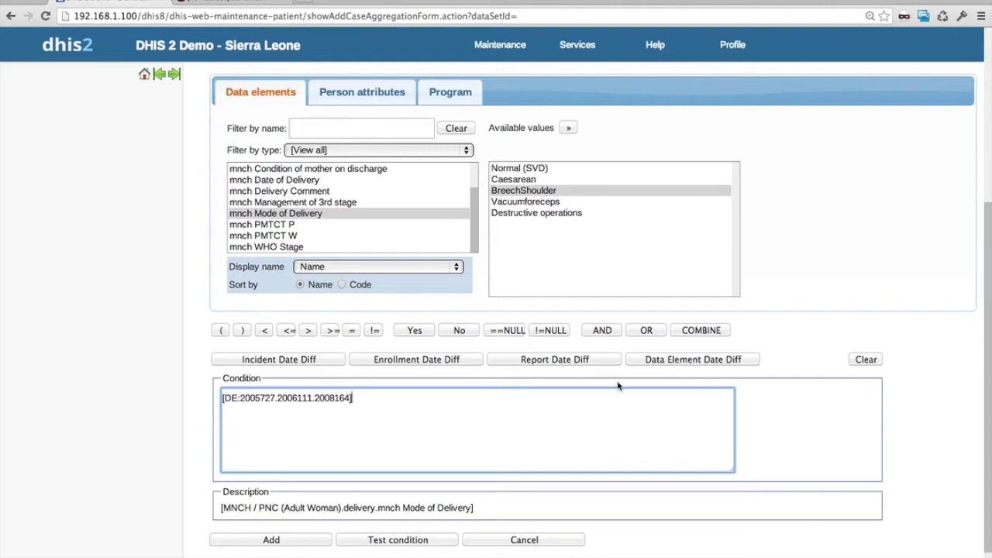
Step: Add two is not null tests to the condition, then delete them again
left_click(562, 331)
left_click(560, 331)
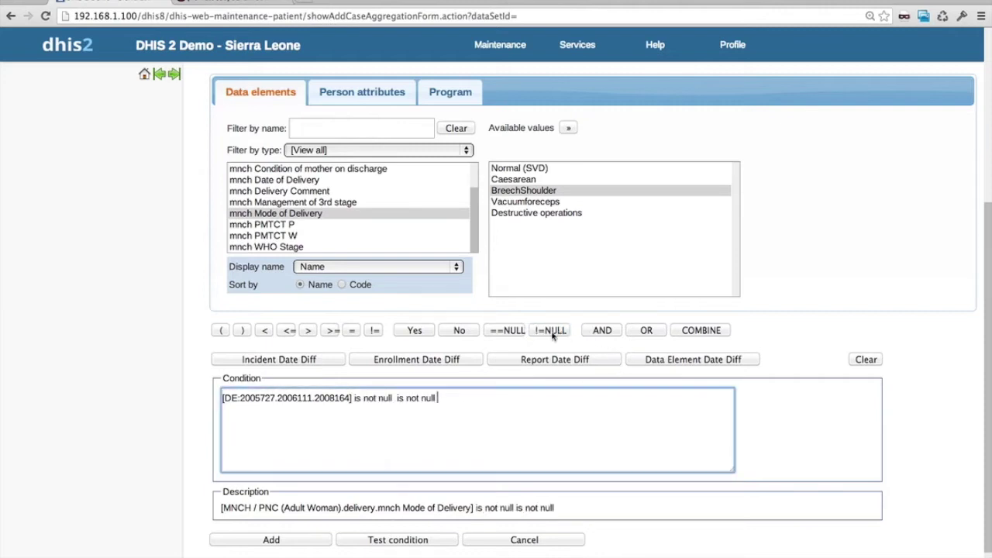
left_click(395, 399, "shift")
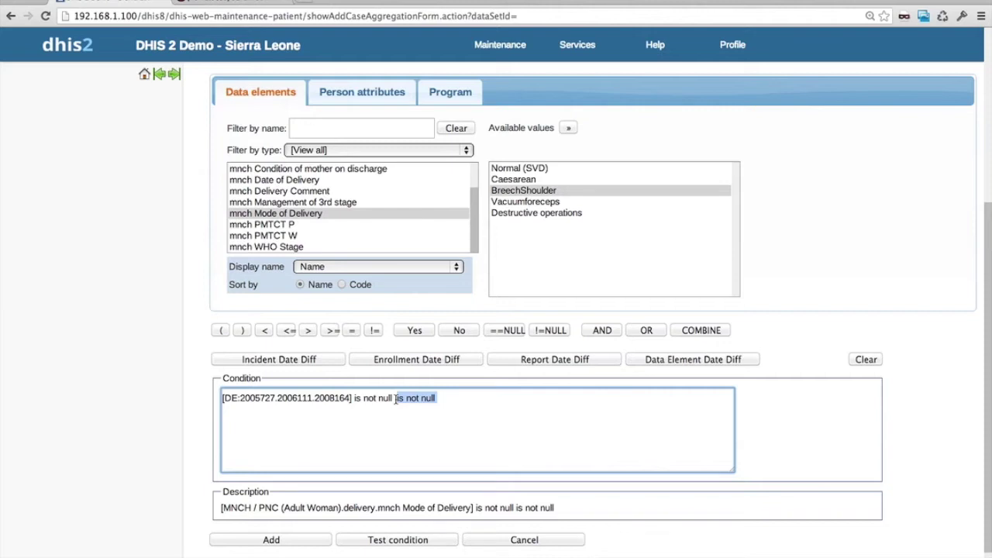
left_click(354, 399, "shift")
key("BackSpace")
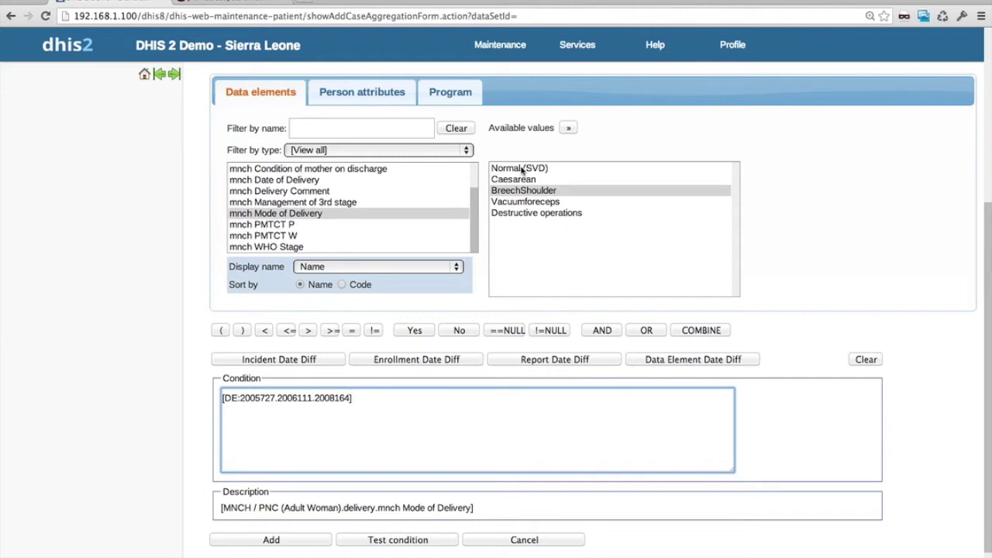
Step: Restore Mode of Delivery = 'Normal (SVD)', test the condition successfully, and save the query
double_click(521, 169)
left_click(427, 540)
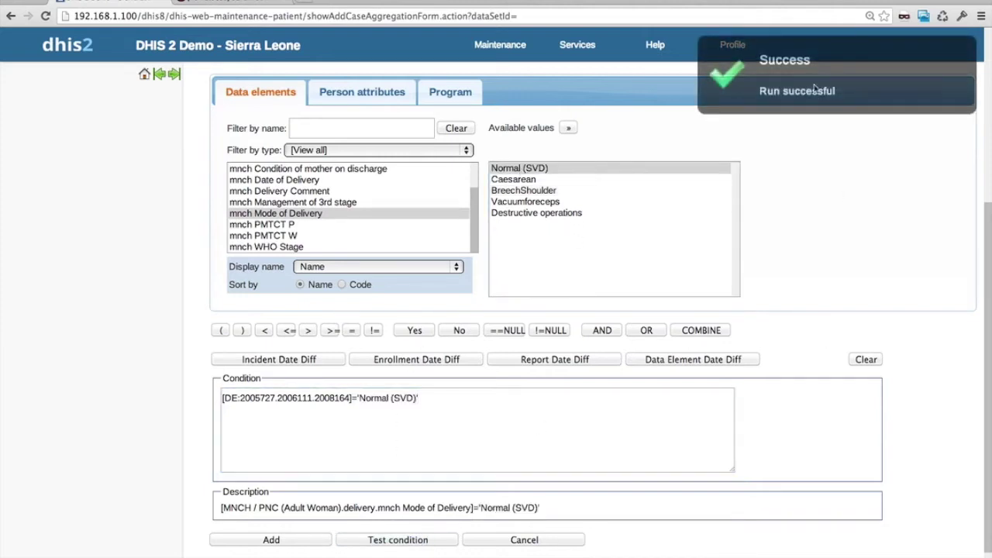
left_click(284, 538)
Step: Open Manual Person Aggregation and set the From date to 2012-01-01
mouse_move(585, 60)
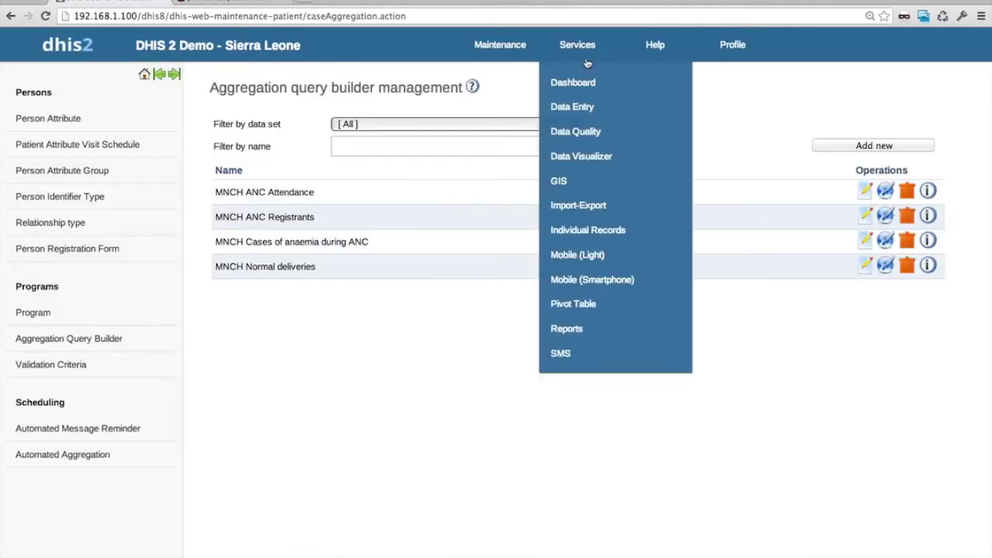
left_click(588, 228)
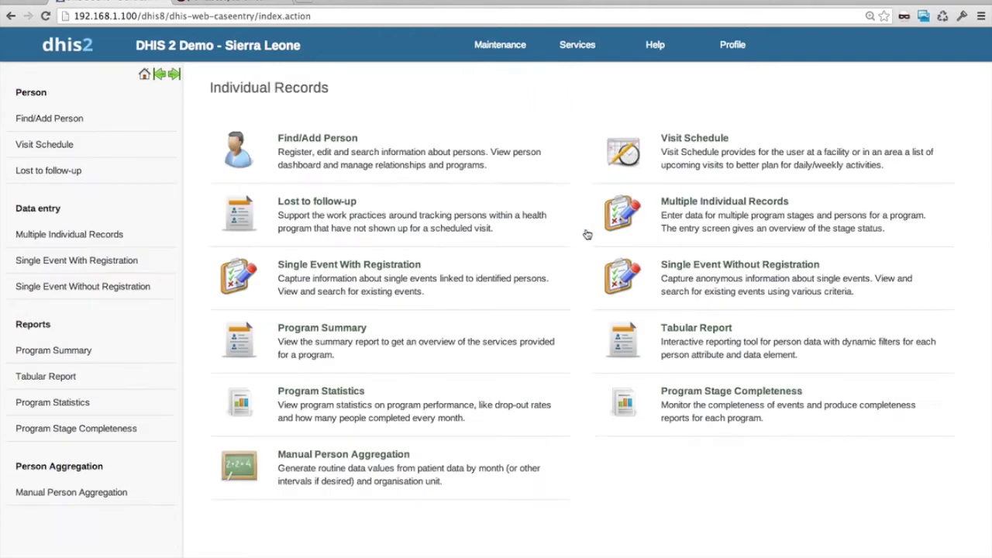
left_click(83, 495)
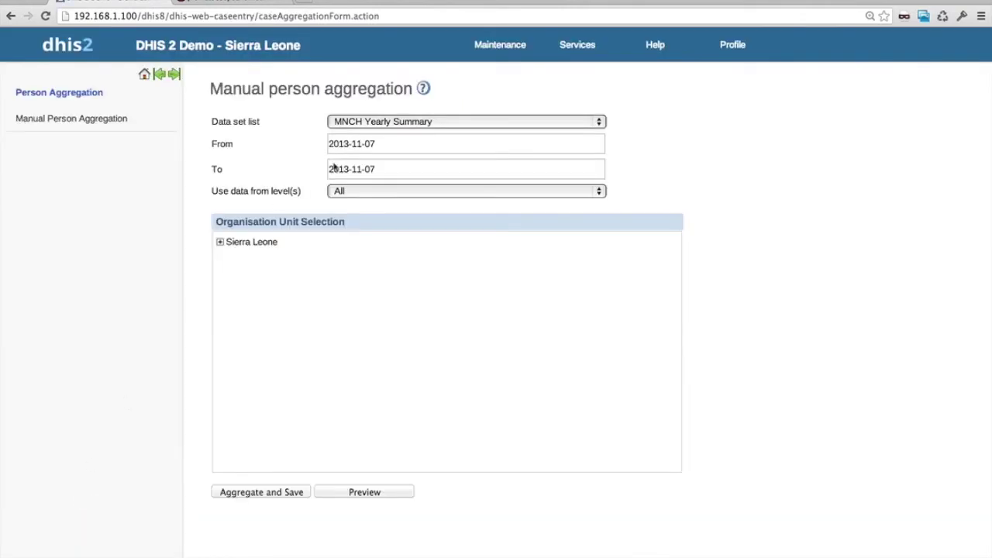
left_click(365, 144)
left_click(363, 171)
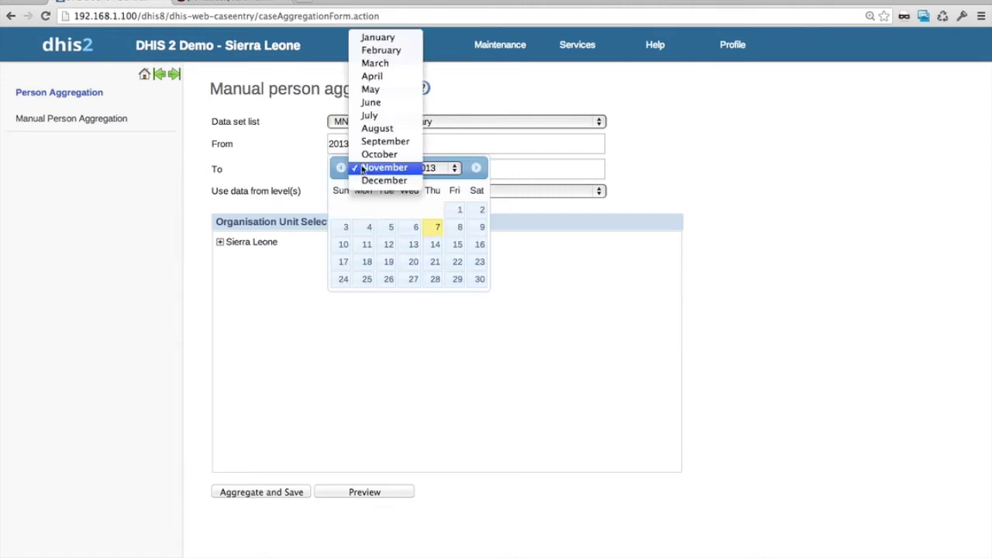
left_click(378, 37)
left_click(431, 167)
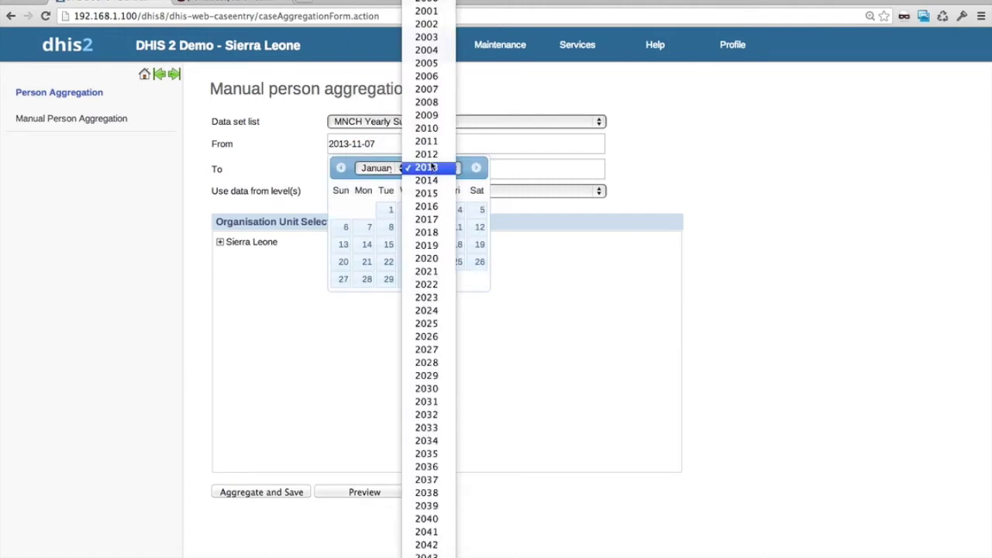
left_click(426, 154)
left_click(341, 212)
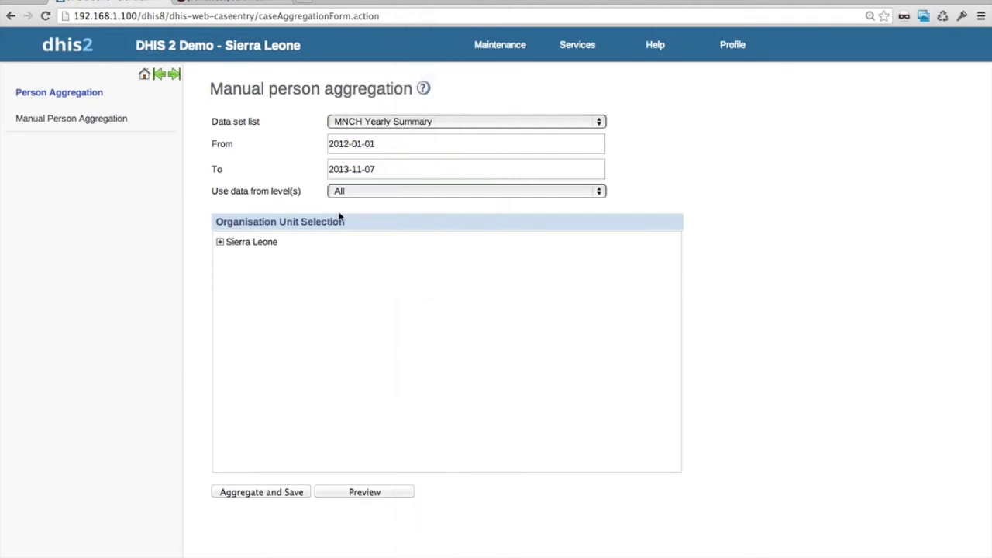
Step: Preview aggregation for Sierra Leone and expand the MNCH Normal deliveries 2012 and 2013 results
left_click(236, 242)
left_click(351, 491)
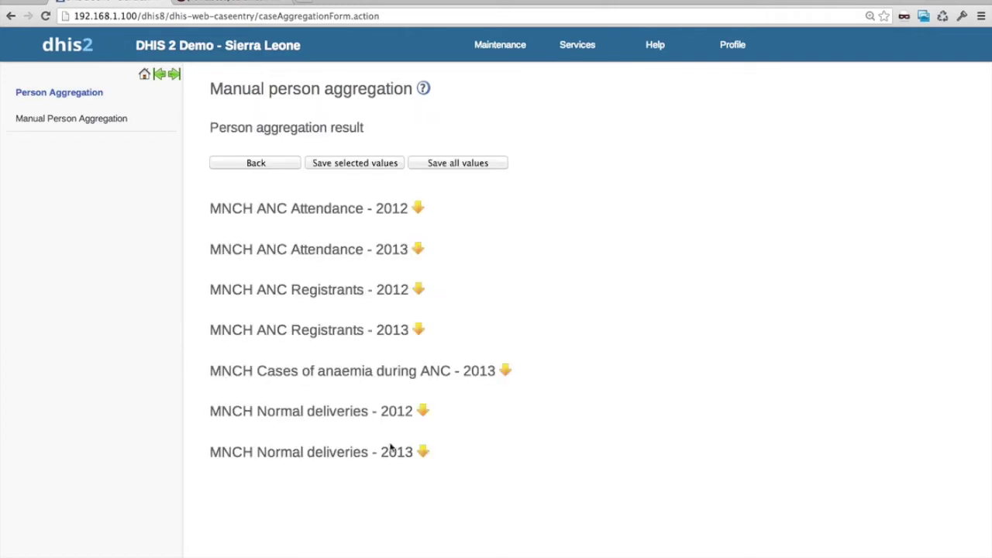
left_click(423, 412)
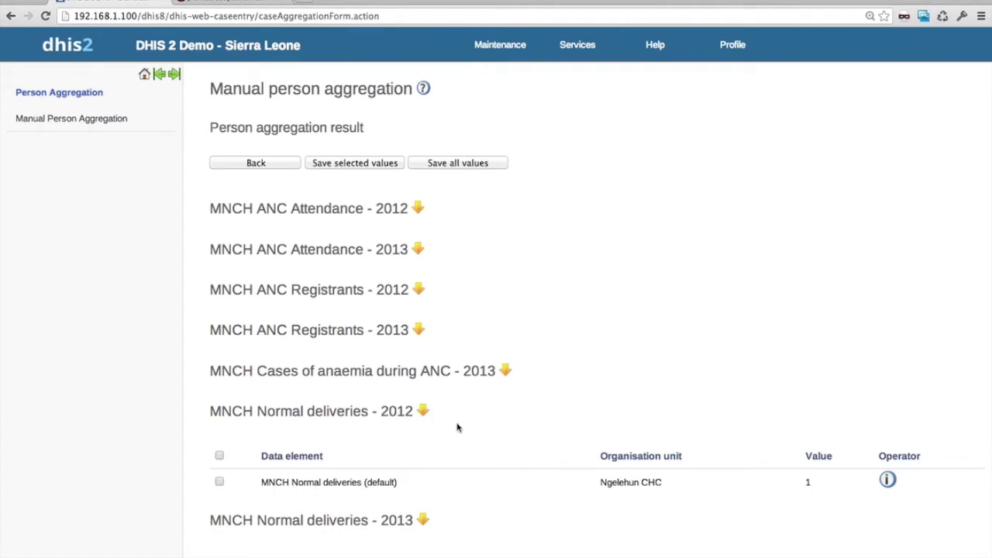
left_click(422, 520)
scroll(465, 515, "down", 1)
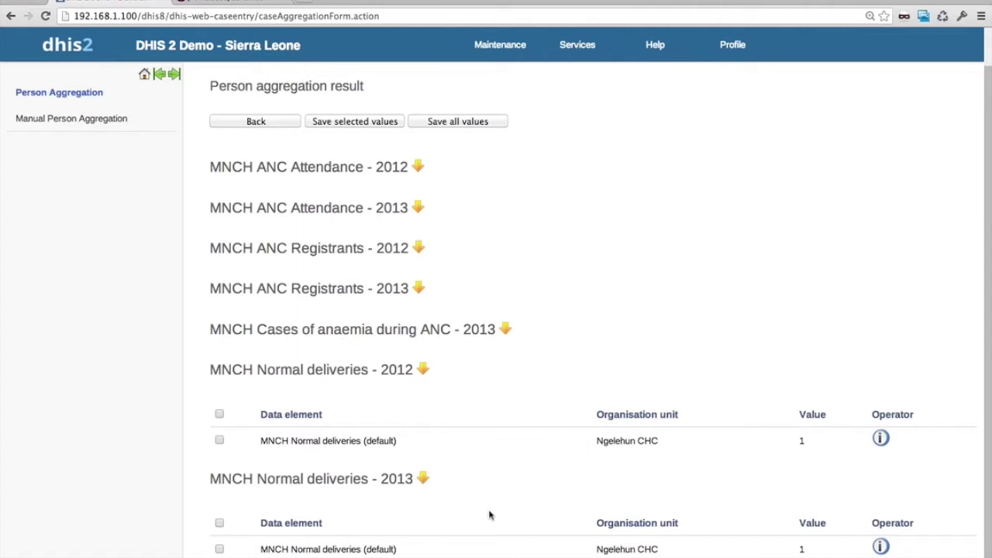
Step: Edit the MNCH Normal deliveries aggregation query, adding '(' after the equals sign in its condition
mouse_move(507, 53)
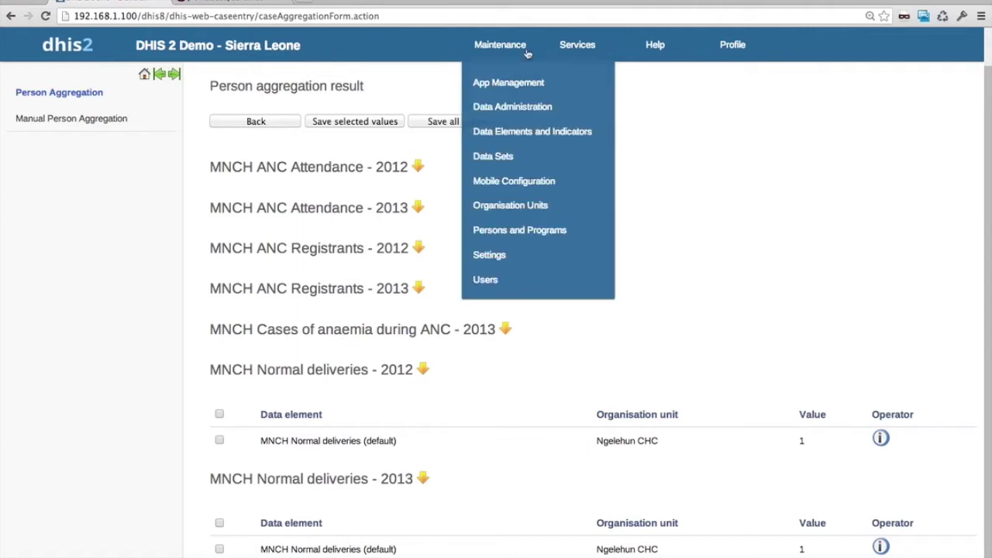
left_click(519, 230)
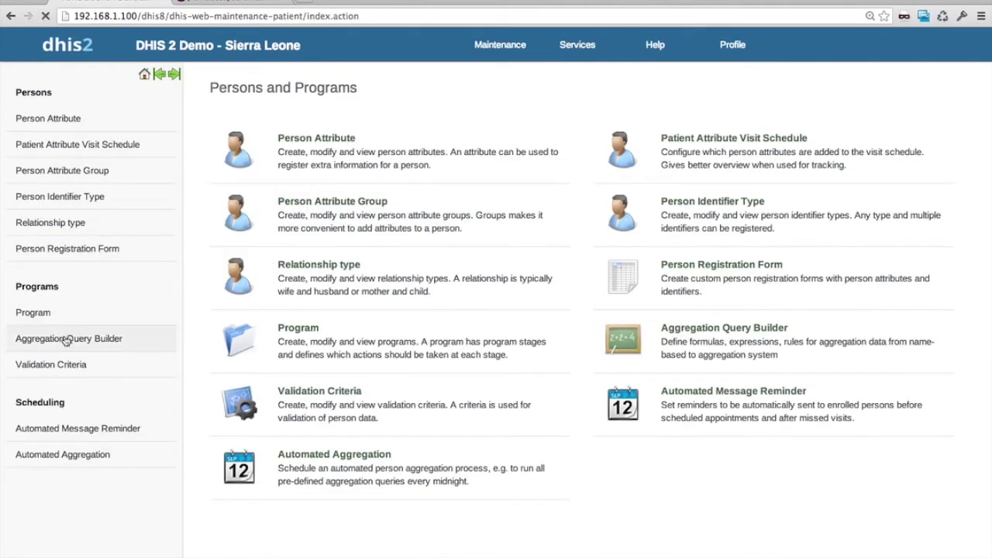
left_click(72, 338)
left_click(864, 265)
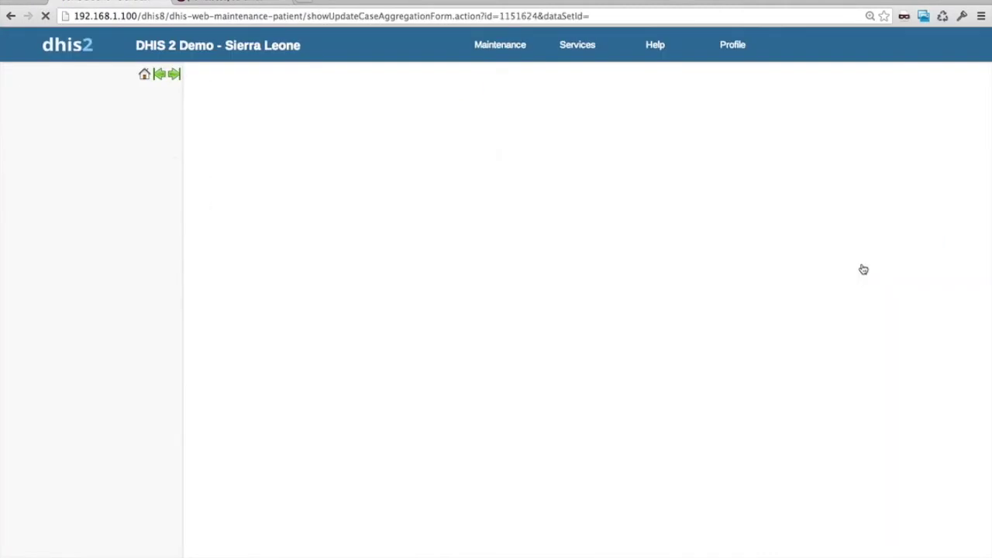
scroll(387, 465, "down", 5)
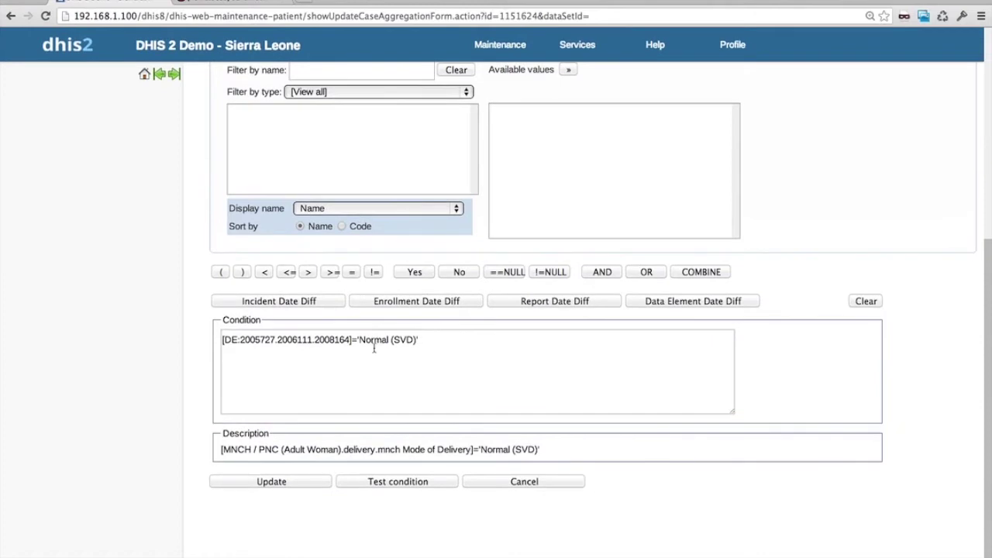
left_click(358, 343)
type("(")
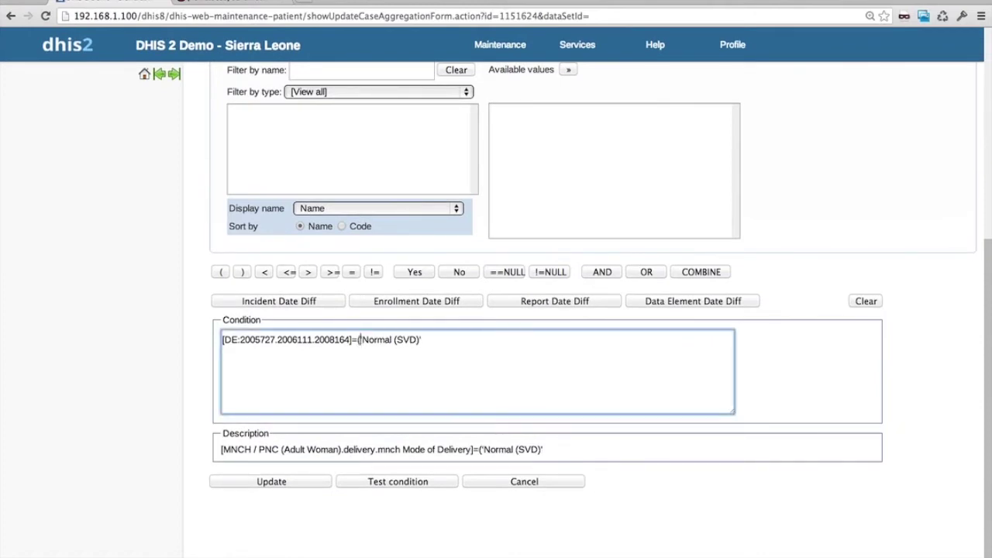
type(",")
Step: Select the MNCH / PNC (Adult Woman) program and its delivery stage in the query builder
scroll(387, 97, "up", 2)
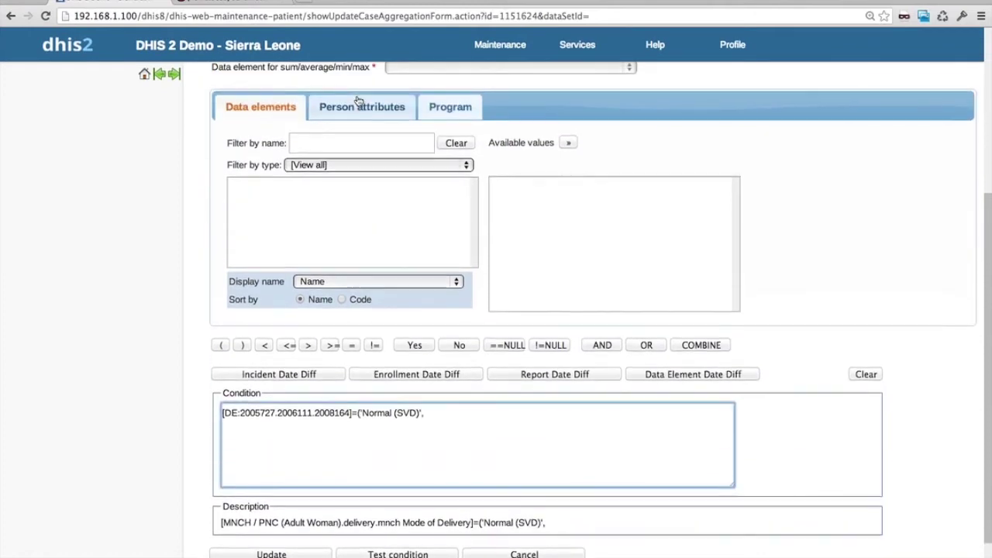
scroll(418, 81, "up", 1)
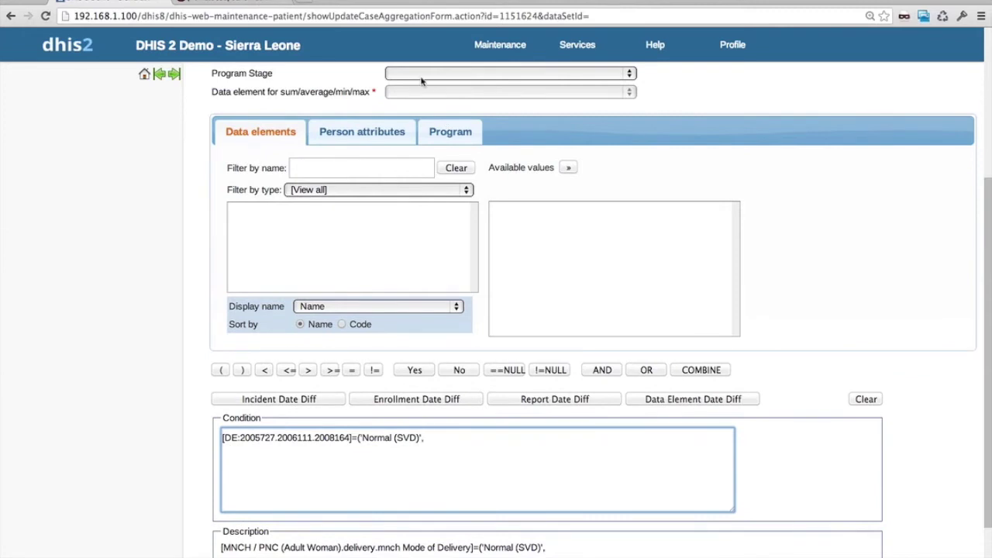
scroll(424, 82, "up", 1)
left_click(423, 80)
left_click(425, 131)
left_click(421, 100)
left_click(408, 137)
Step: Rewrite the condition as Mode of Delivery in ('Normal (SVD)', 'Caesarean') and test it
scroll(301, 290, "down", 1)
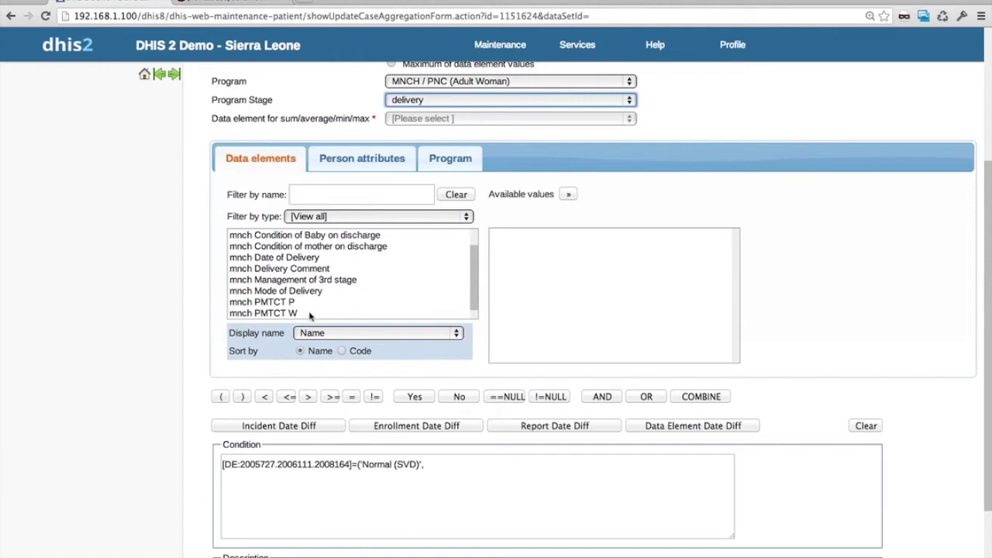
scroll(313, 316, "down", 2)
left_click(310, 250)
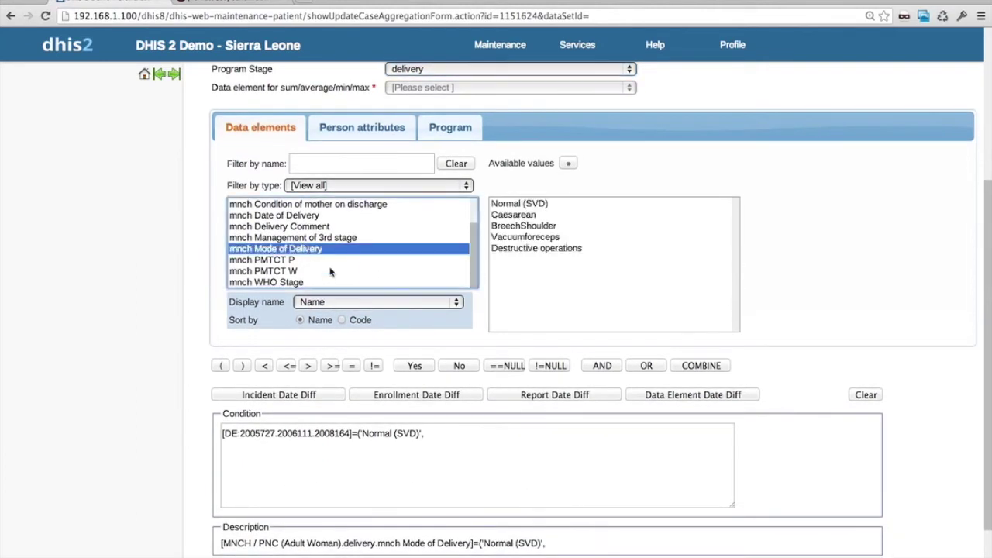
left_click(358, 432)
key("BackSpace")
type("in")
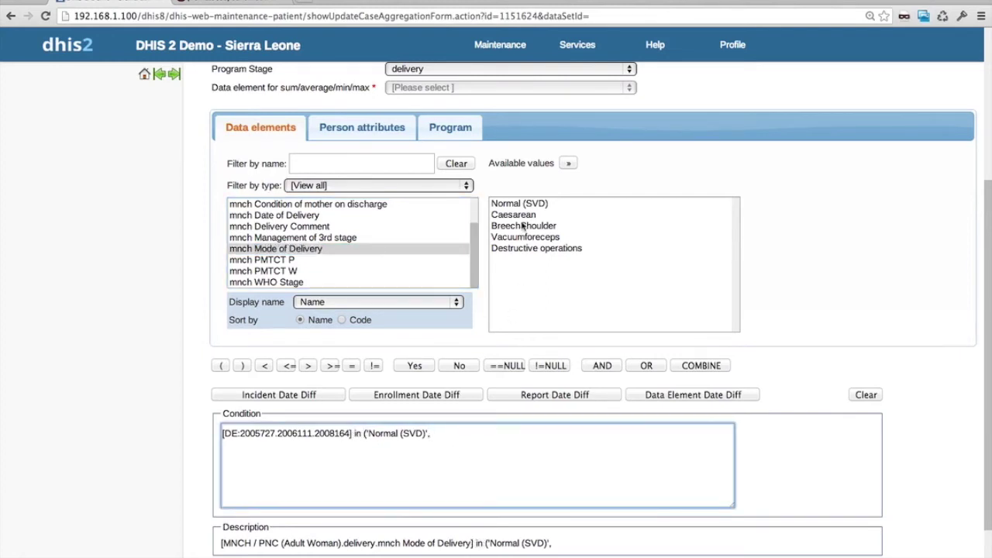
double_click(513, 214)
left_click(437, 433)
key("BackSpace")
left_click(524, 429)
type(")")
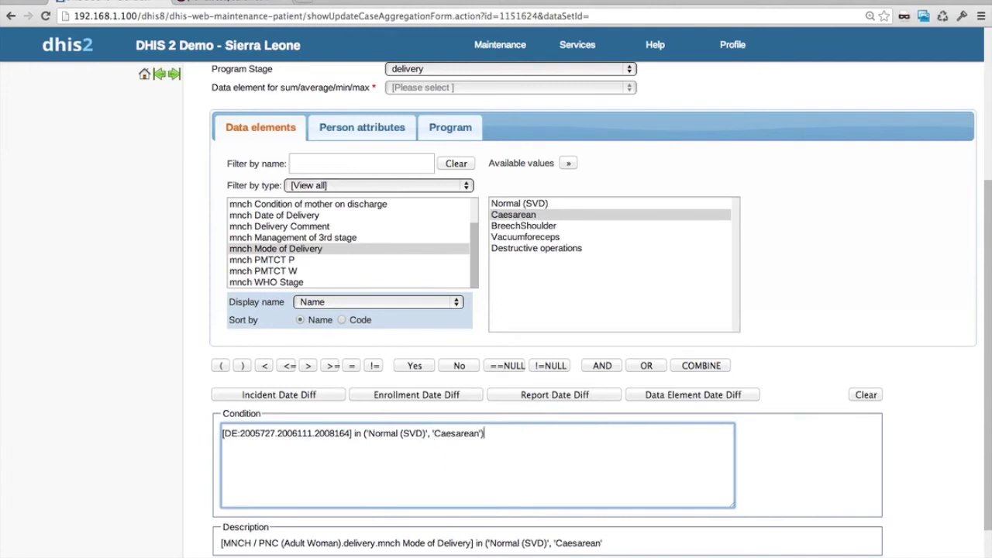
key("Tab")
key("Return")
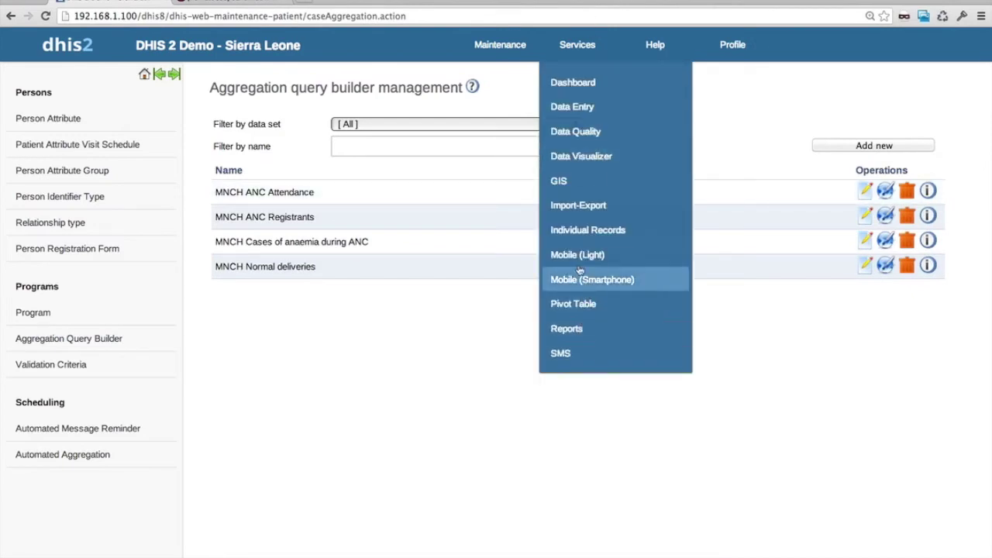
Step: Open Manual Person Aggregation and set the start date to 2012-01-01
left_click(573, 230)
left_click(59, 493)
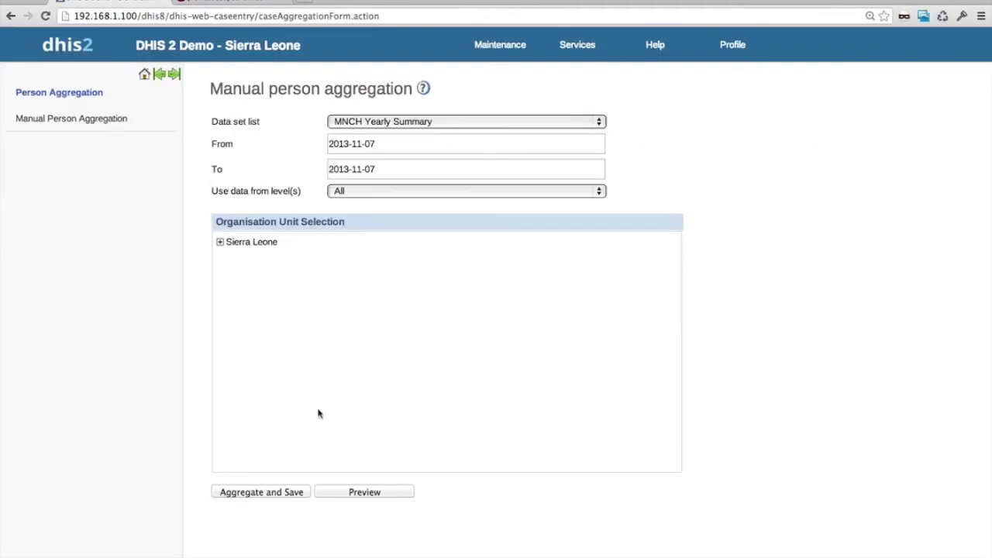
left_click(359, 147)
left_click(361, 166)
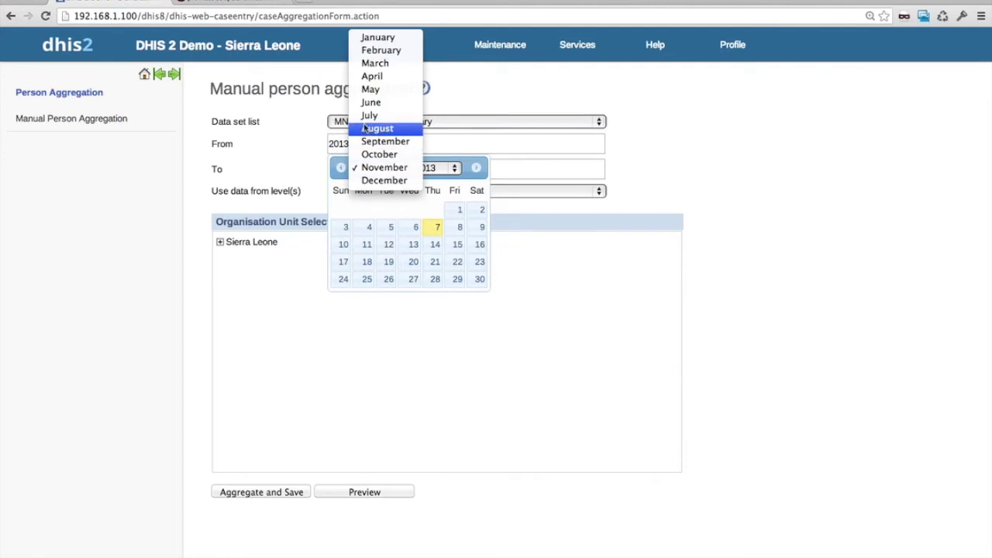
left_click(367, 41)
left_click(432, 167)
left_click(426, 156)
left_click(345, 210)
Step: Preview for Sierra Leone, check the Normal deliveries 2012 and 2013 results, then return to Individual Records
left_click(239, 242)
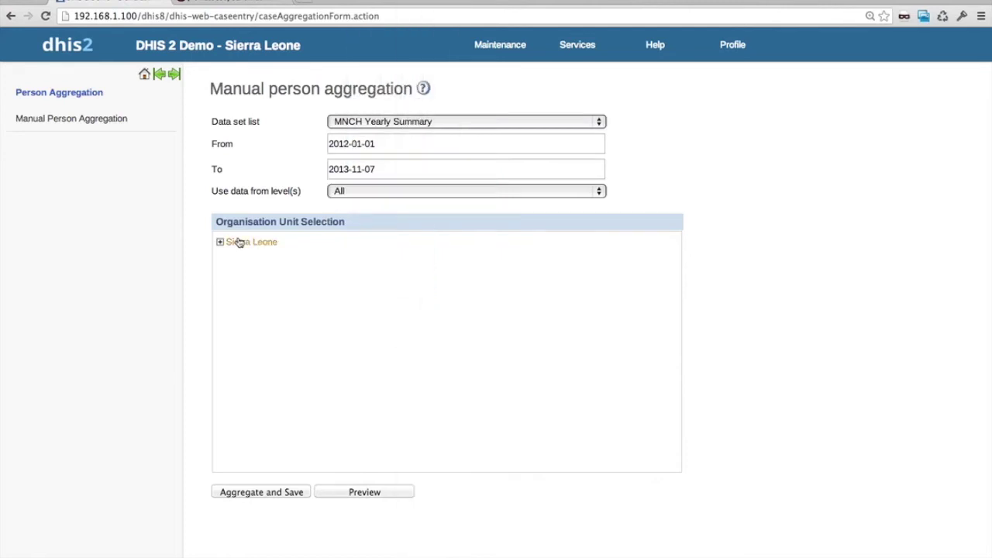
left_click(357, 496)
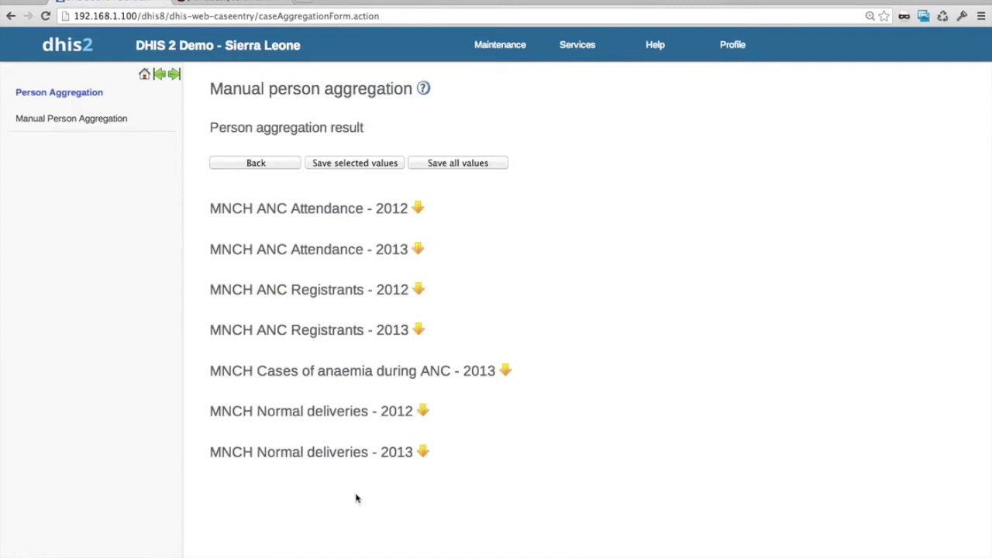
left_click(422, 452)
left_click(422, 410)
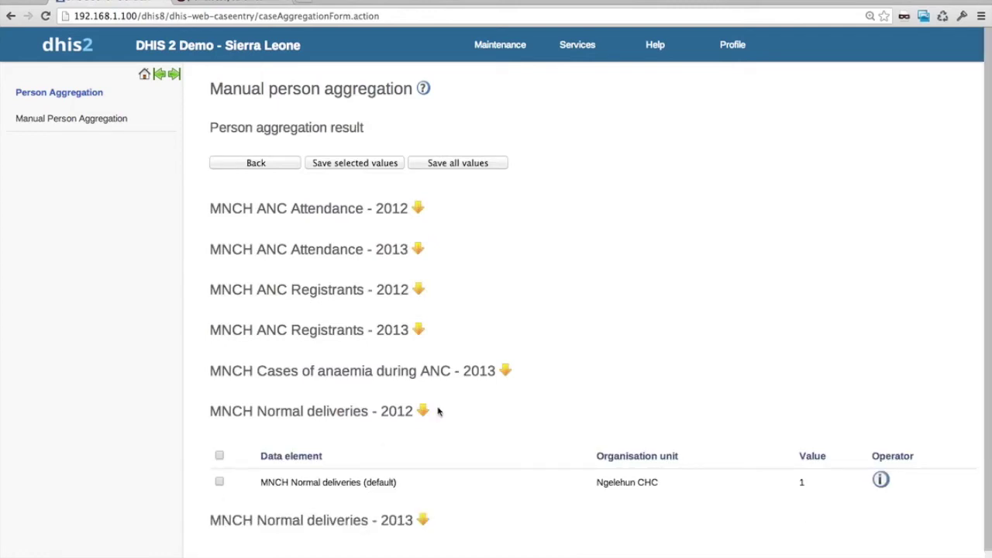
scroll(485, 454, "down", 1)
scroll(485, 454, "up", 2)
left_click(11, 15)
Step: List MNCH / PNC (Adult Woman) persons and inspect the first woman's delivery event, leaving it unchanged
left_click(49, 118)
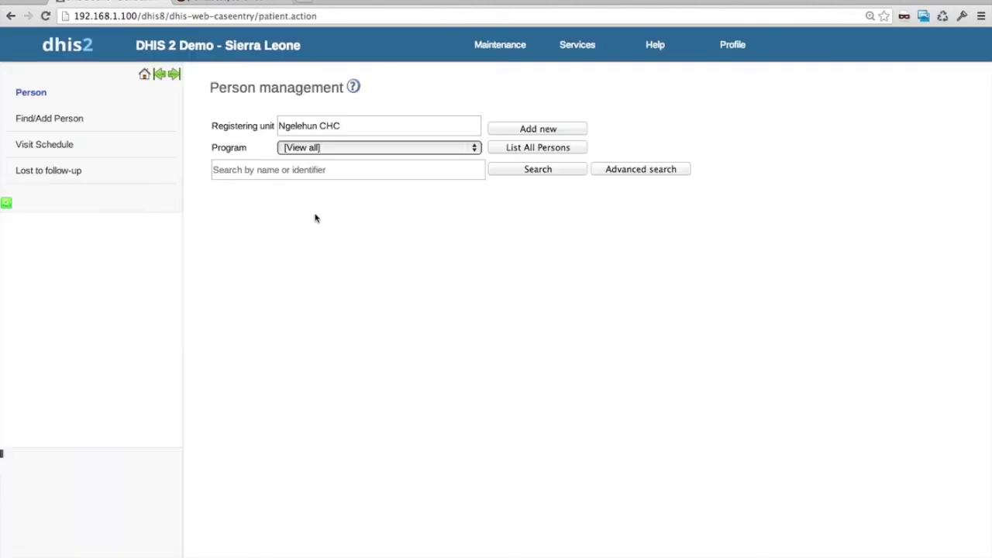
left_click(439, 148)
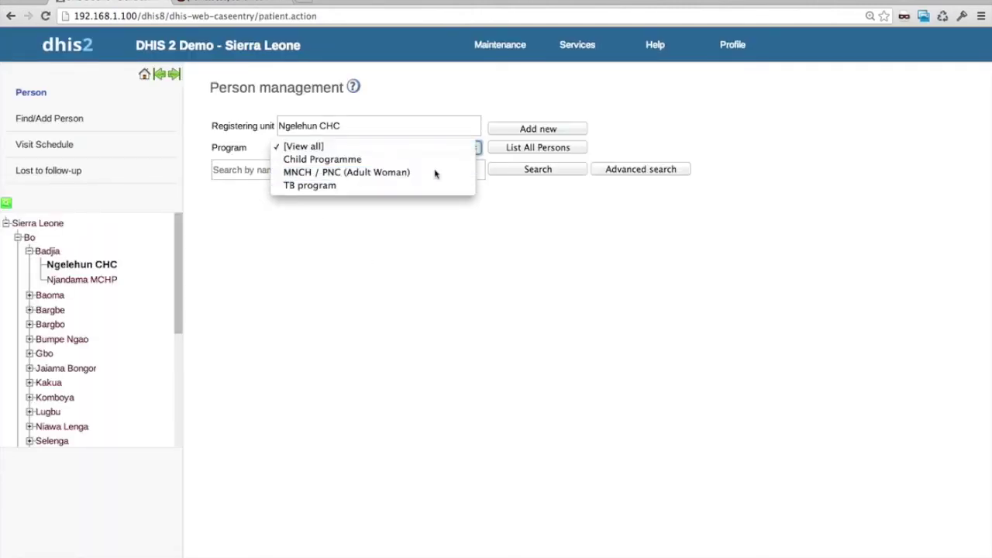
left_click(436, 171)
left_click(504, 149)
left_click(246, 264)
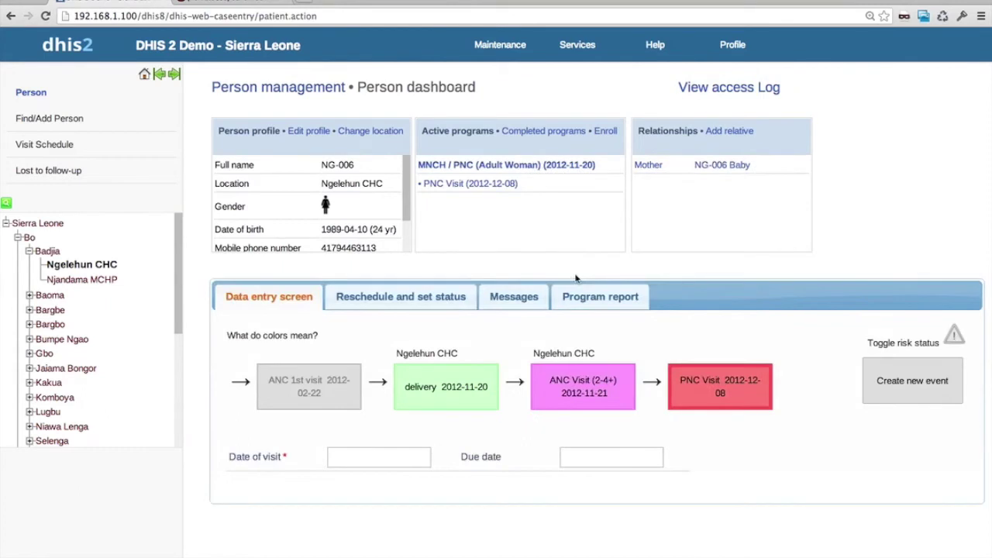
left_click(414, 403)
scroll(476, 500, "down", 5)
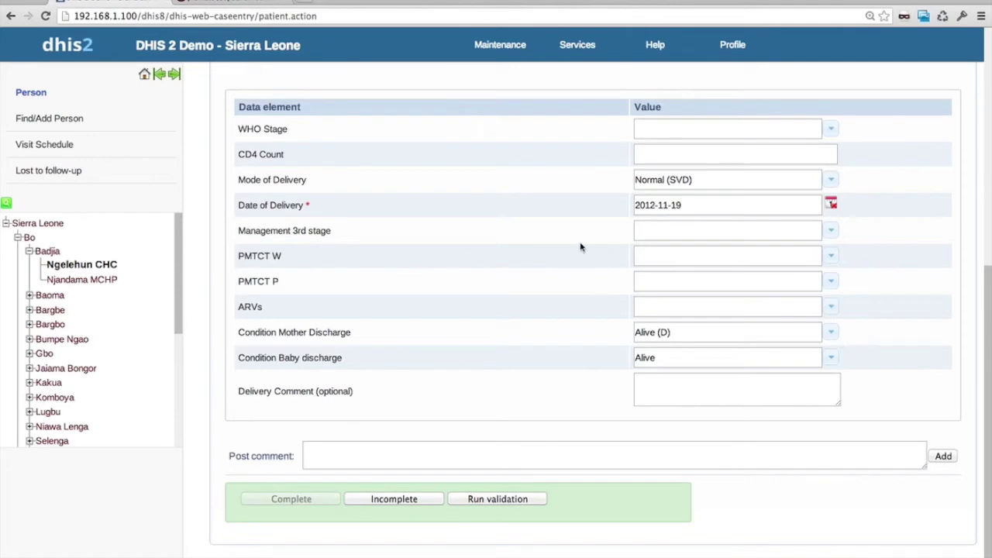
left_click(831, 179)
left_click(896, 178)
scroll(195, 85, "up", 5)
left_click(11, 16)
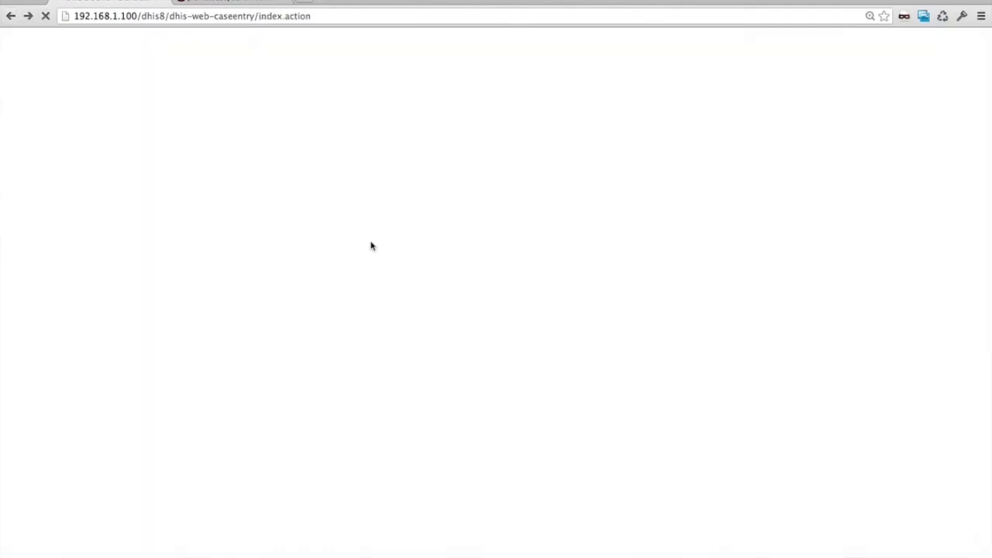
Step: List MNCH / PNC persons again and open another woman's delivery event
left_click(85, 118)
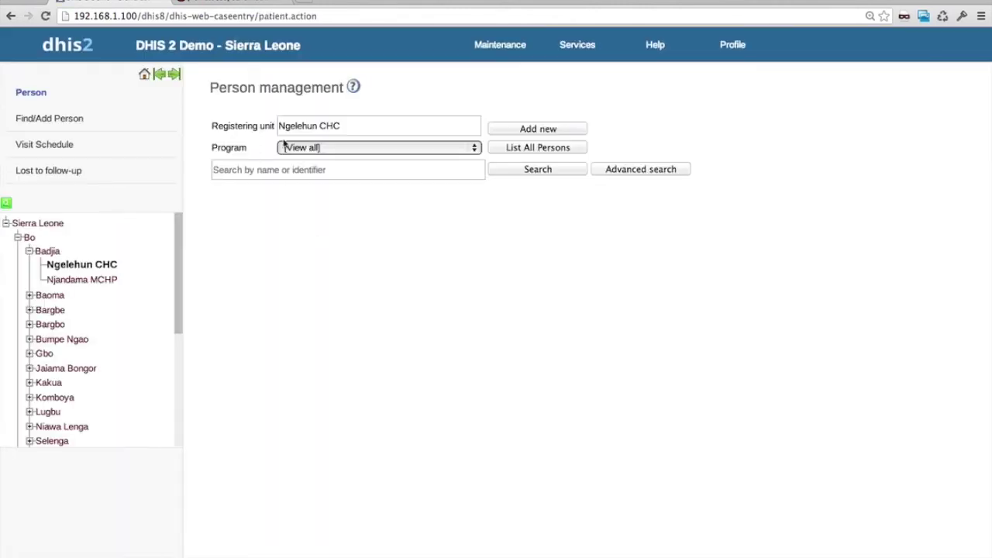
left_click(463, 147)
left_click(447, 172)
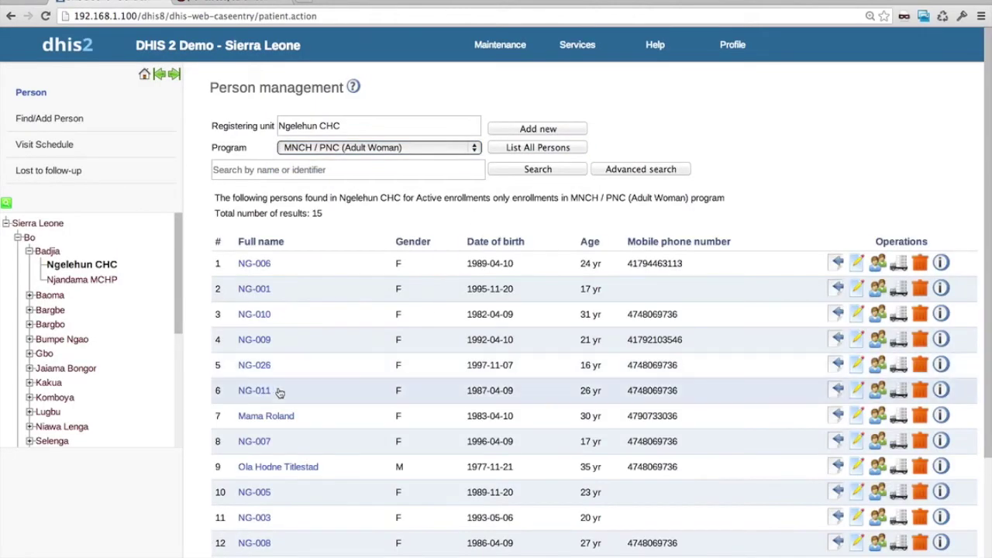
left_click(283, 389)
scroll(512, 531, "down", 3)
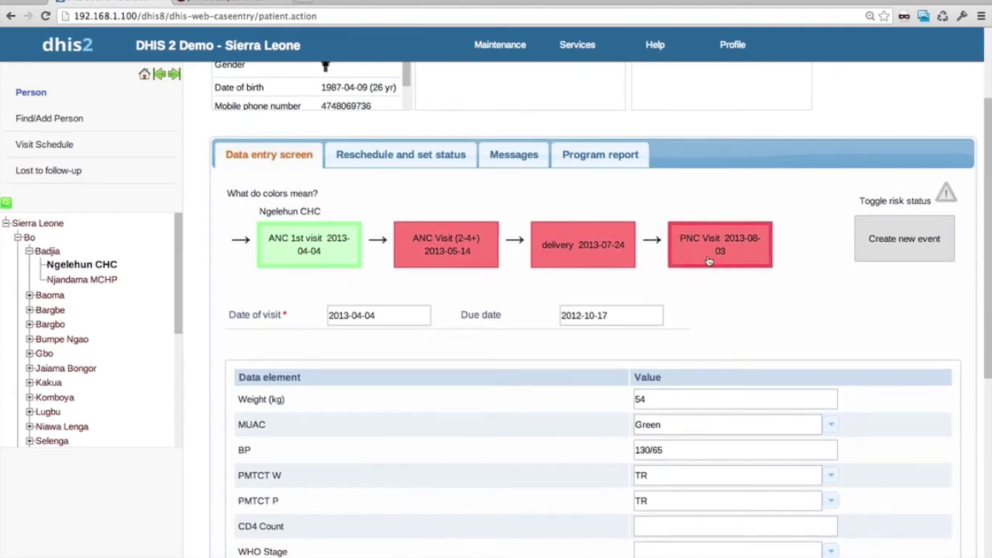
left_click(574, 239)
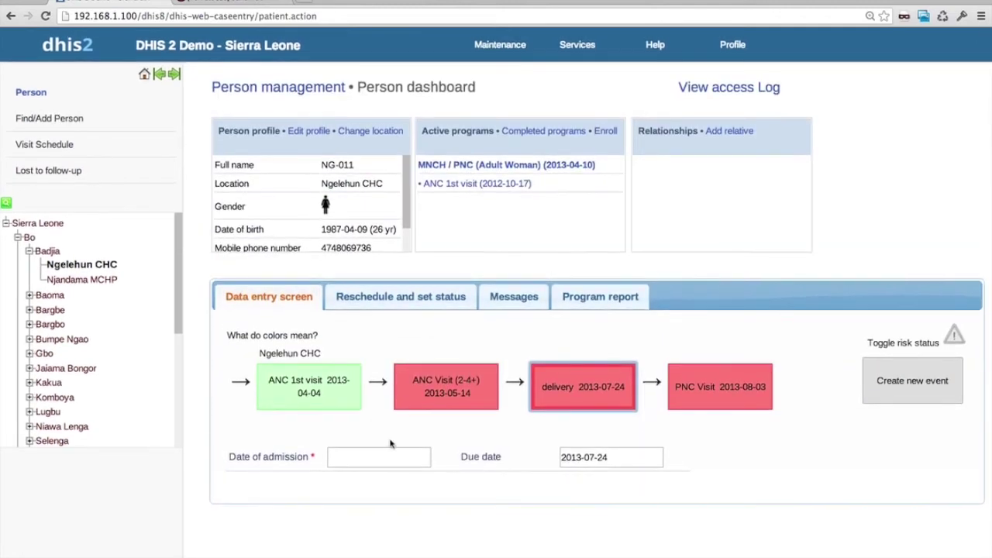
Step: Set the admission date to 2013-11-05 and Mode of Delivery to Caesarean, then attempt completing the event
left_click(385, 463)
left_click(391, 383)
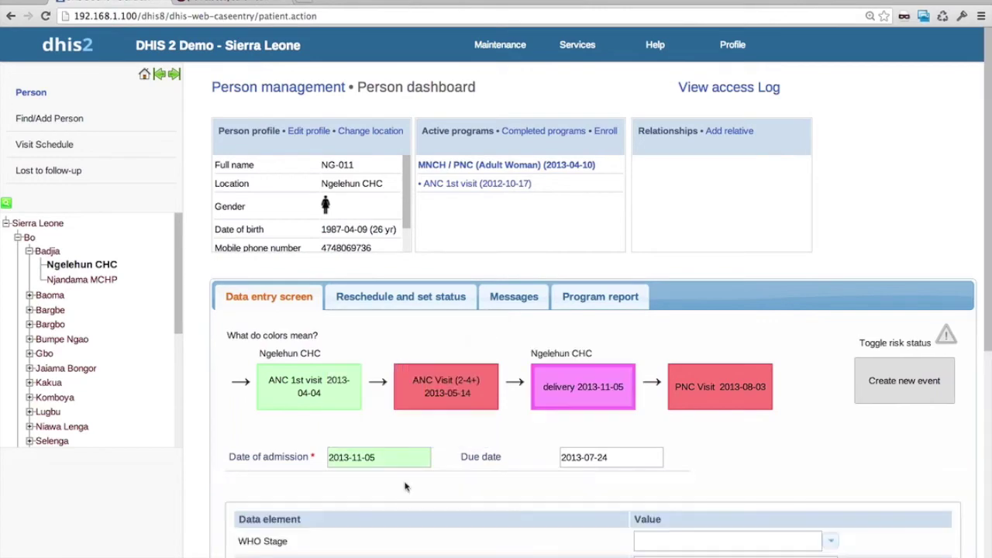
scroll(631, 429, "down", 3)
left_click(830, 389)
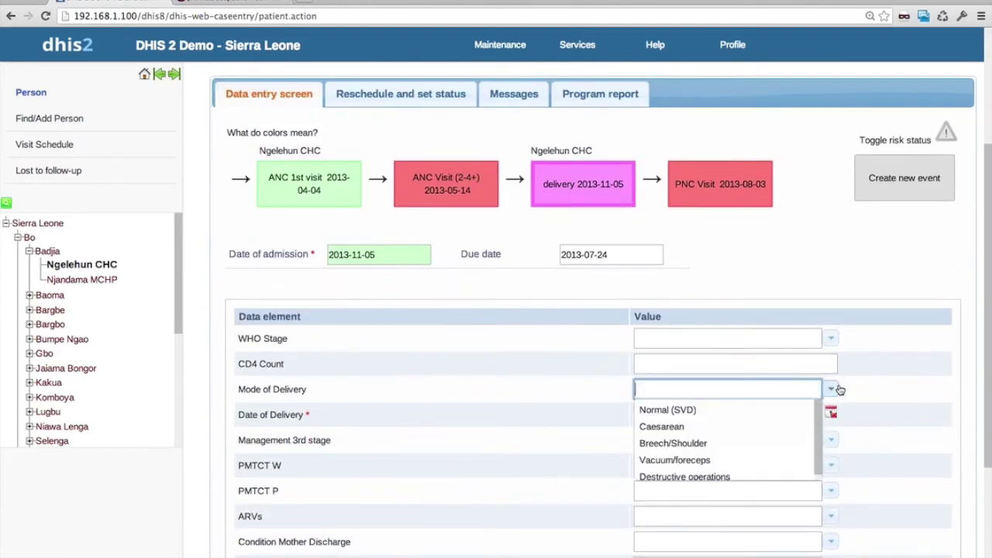
left_click(666, 421)
scroll(565, 411, "down", 5)
key("Tab")
left_click(314, 505)
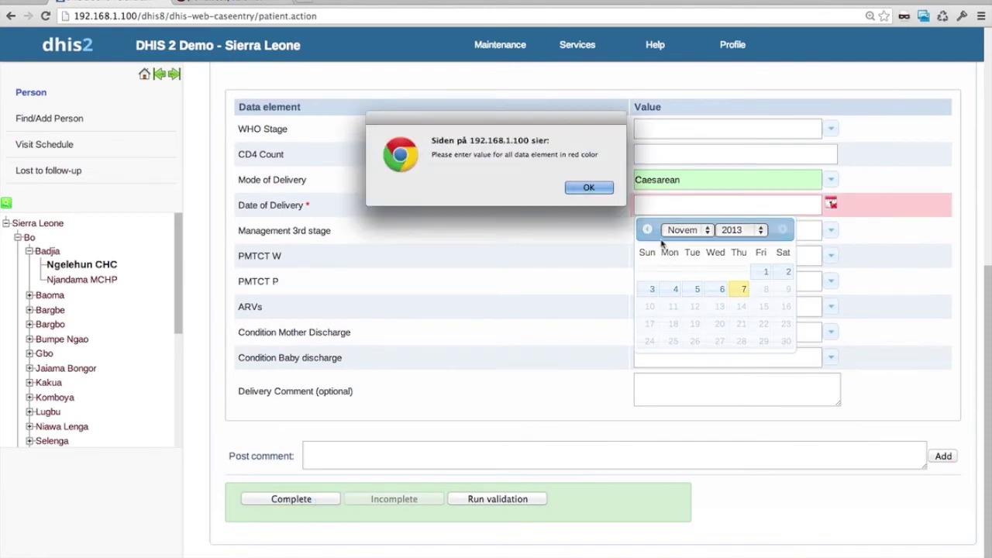
left_click(586, 188)
scroll(573, 230, "up", 5)
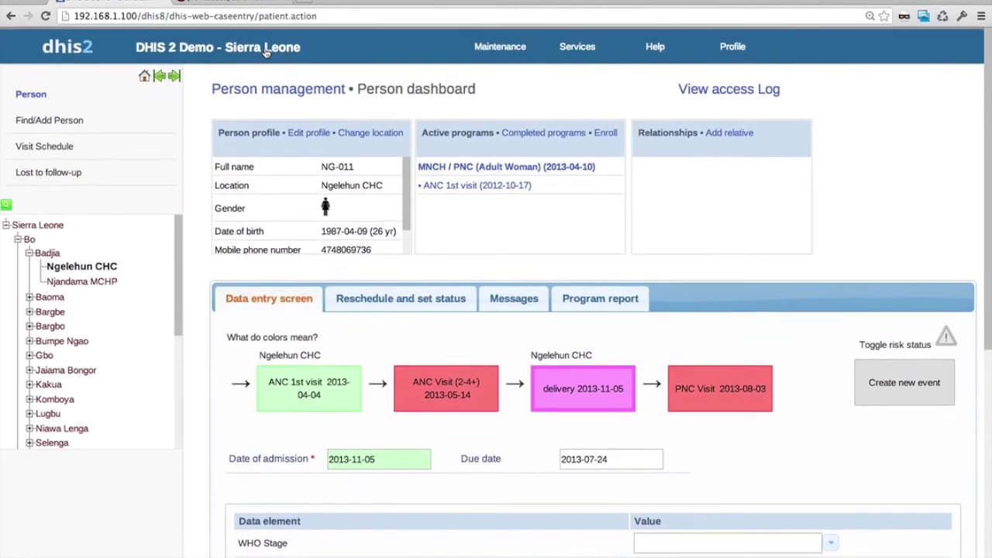
mouse_move(612, 44)
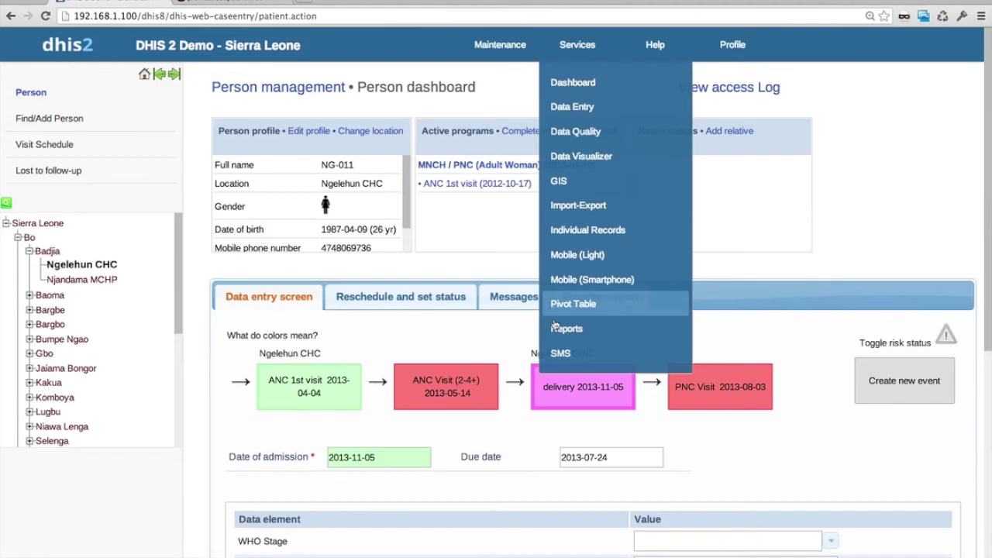
Step: Open Manual Person Aggregation and set the start date to 2012-01-01, correcting a mistaken 2011
left_click(569, 228)
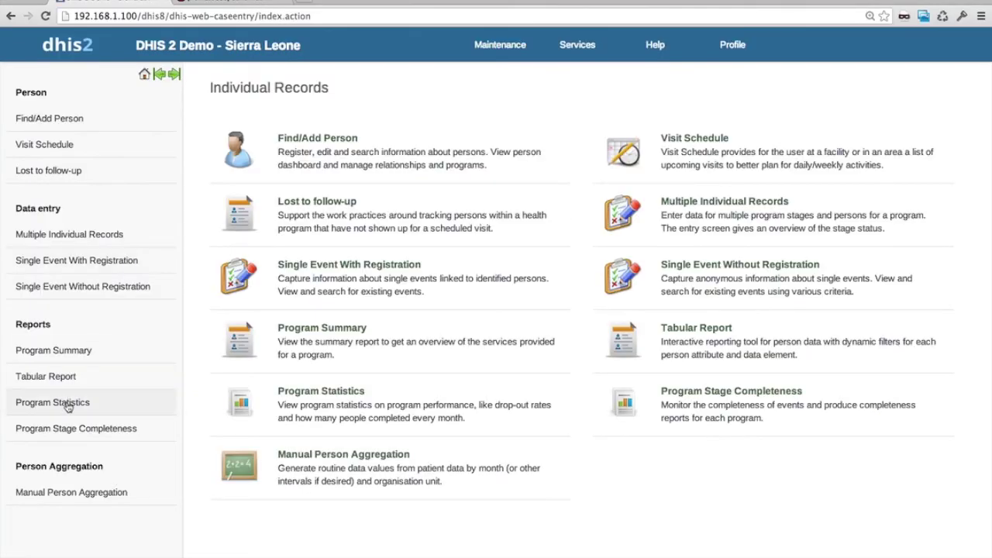
left_click(80, 490)
left_click(350, 144)
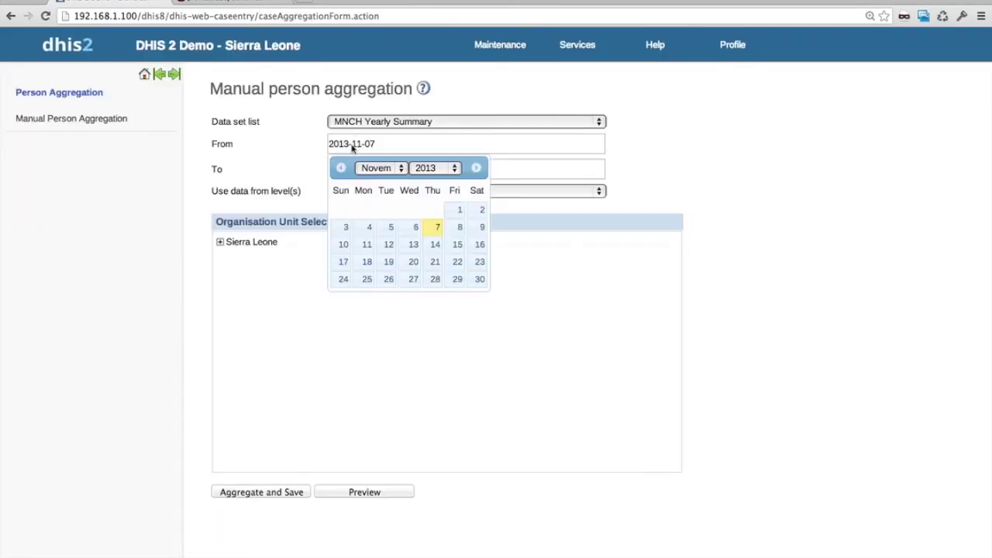
left_click(358, 167)
left_click(374, 38)
left_click(448, 169)
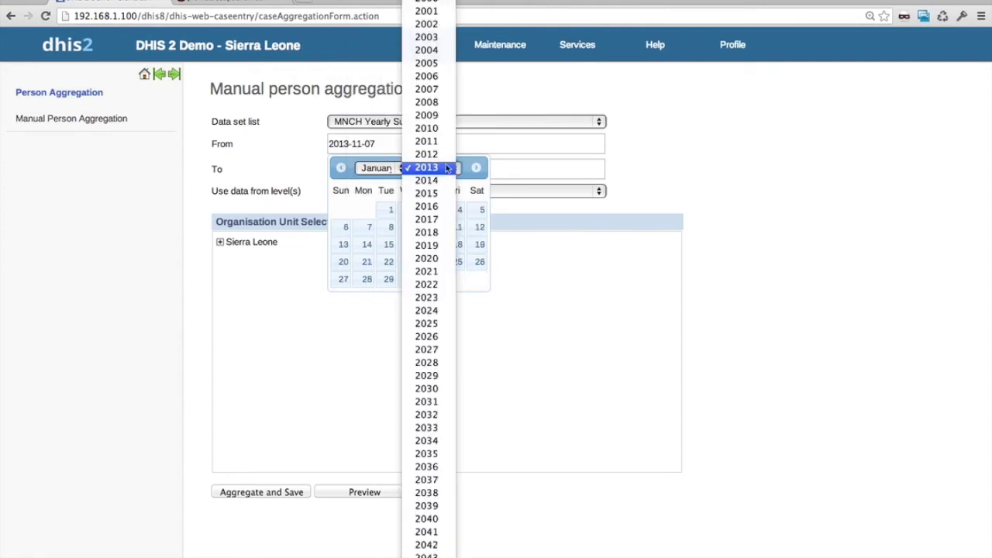
left_click(440, 146)
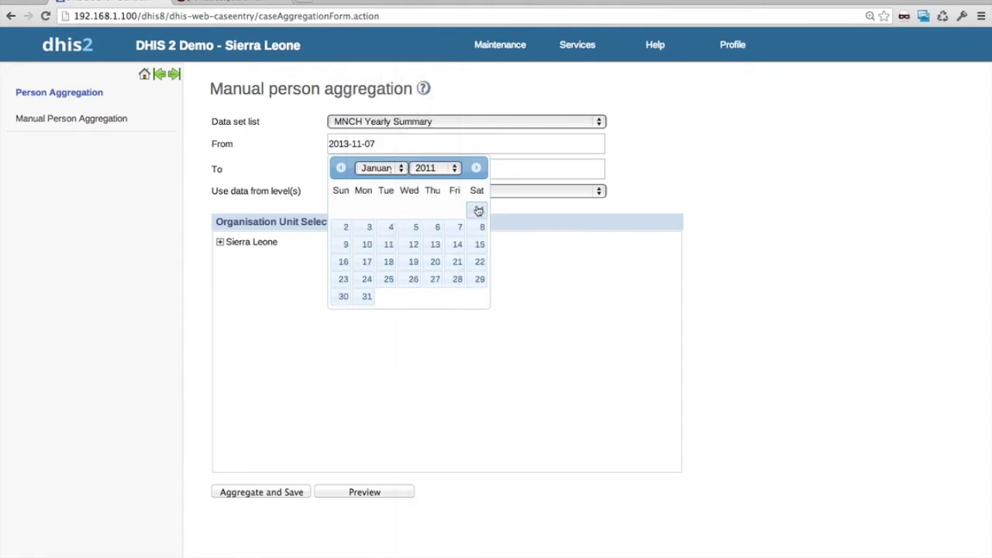
left_click(442, 167)
left_click(438, 180)
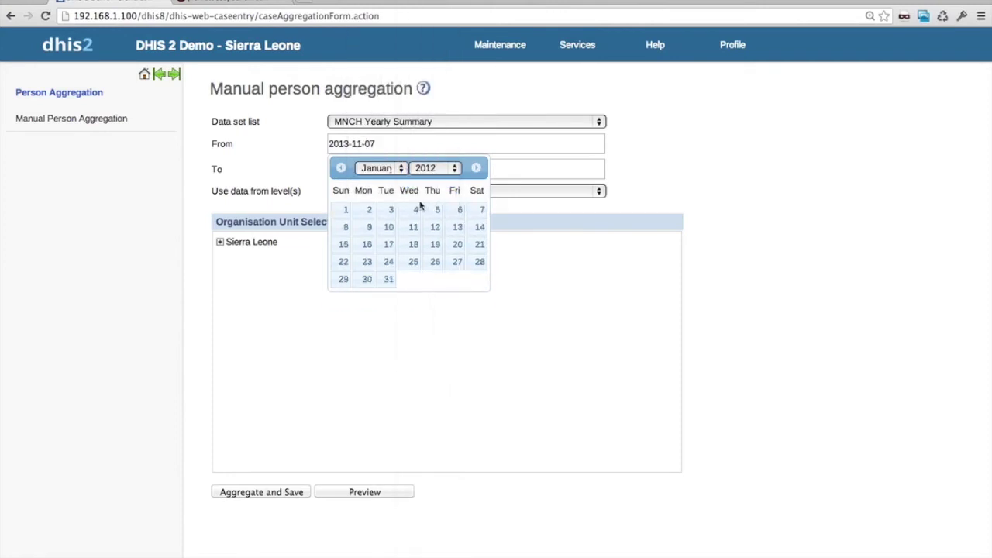
left_click(345, 211)
Step: Preview for Sierra Leone and expand Normal deliveries 2012 and 2013, now showing 2 for 2013
left_click(251, 241)
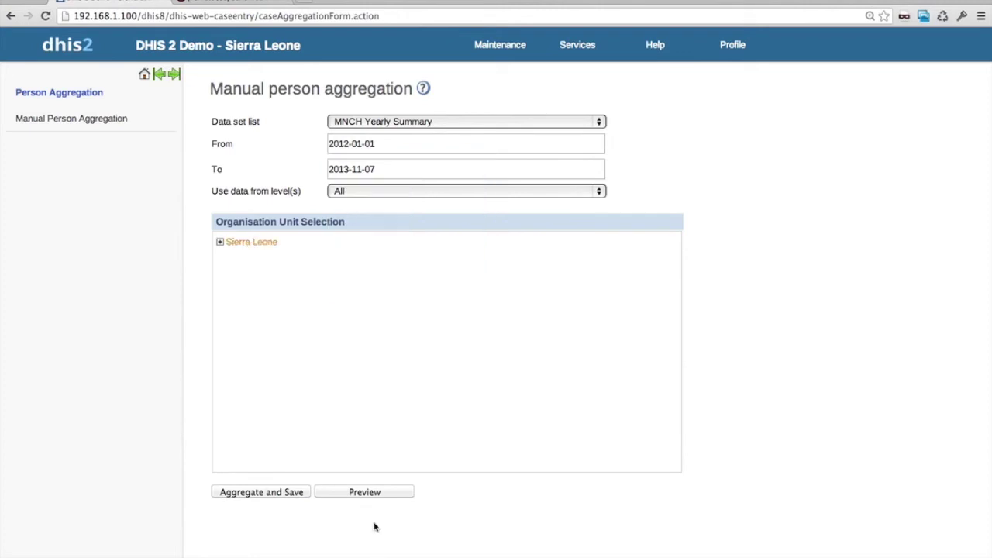
left_click(379, 494)
left_click(422, 414)
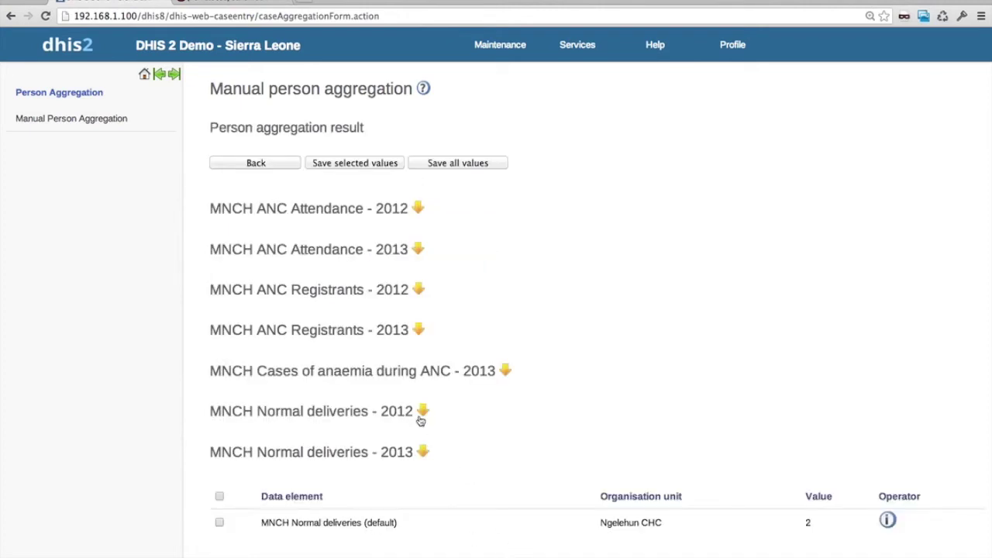
left_click(425, 518)
scroll(593, 471, "down", 1)
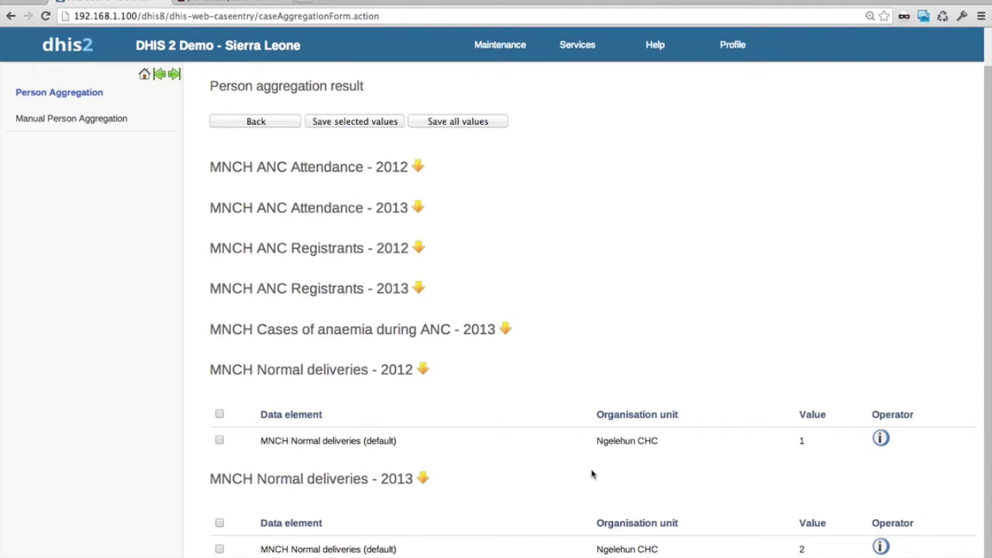
mouse_move(508, 47)
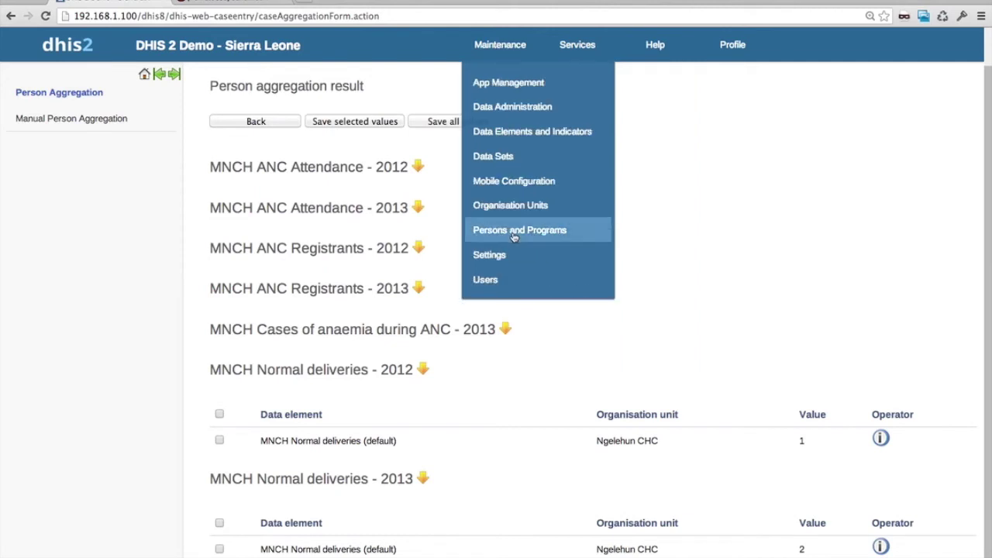